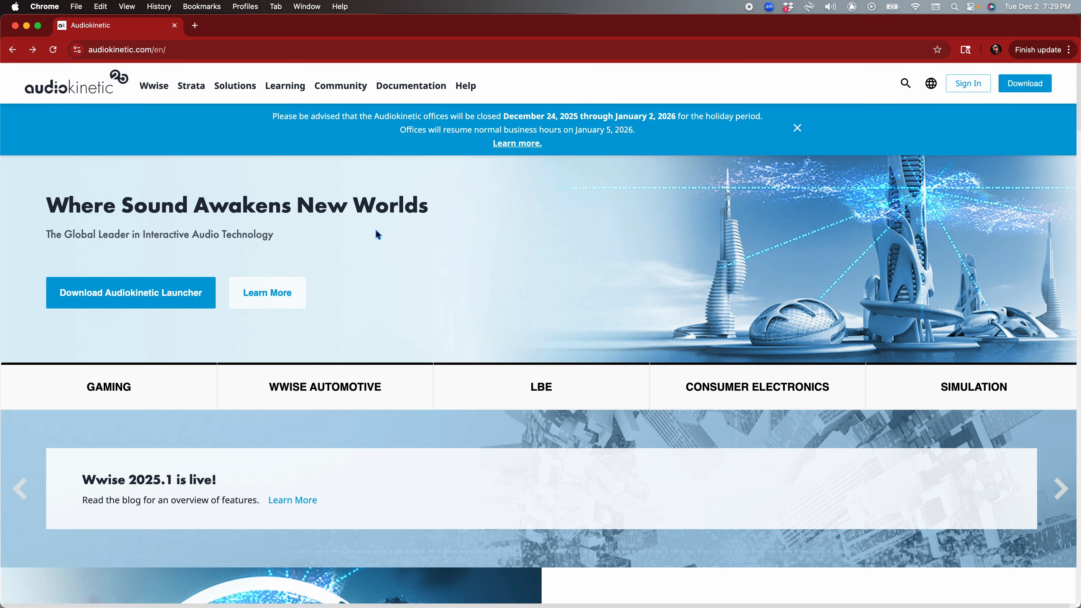
Step: Open the Audiokinetic Launcher download page, and switch to the installed Wwise Launcher app
{"action": "left_click", "coordinate": [148, 295]}
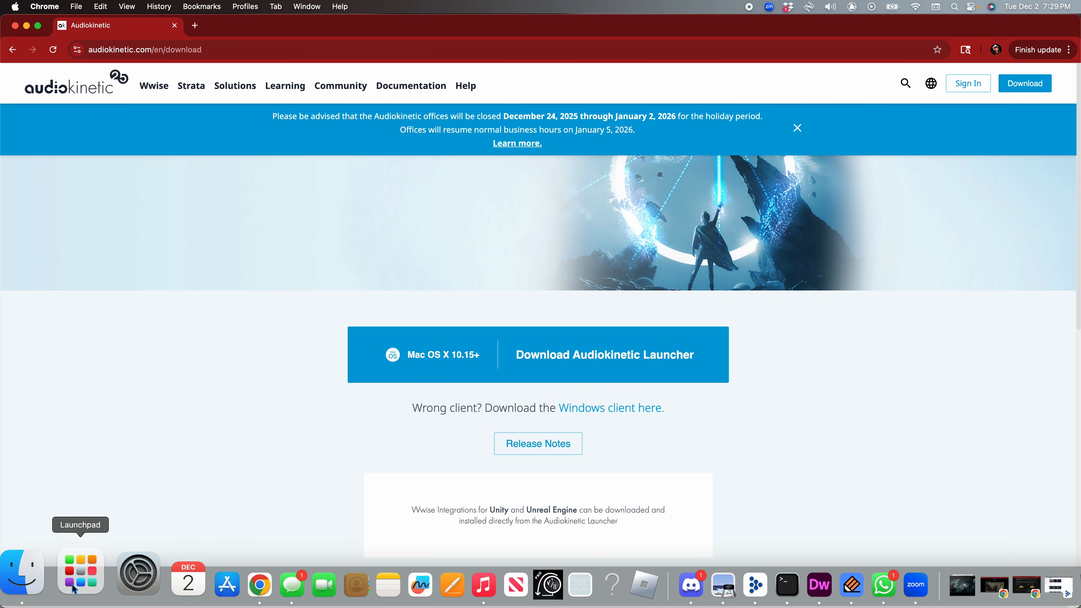
{"action": "left_click", "coordinate": [74, 587]}
{"action": "type", "text": "wwise"}
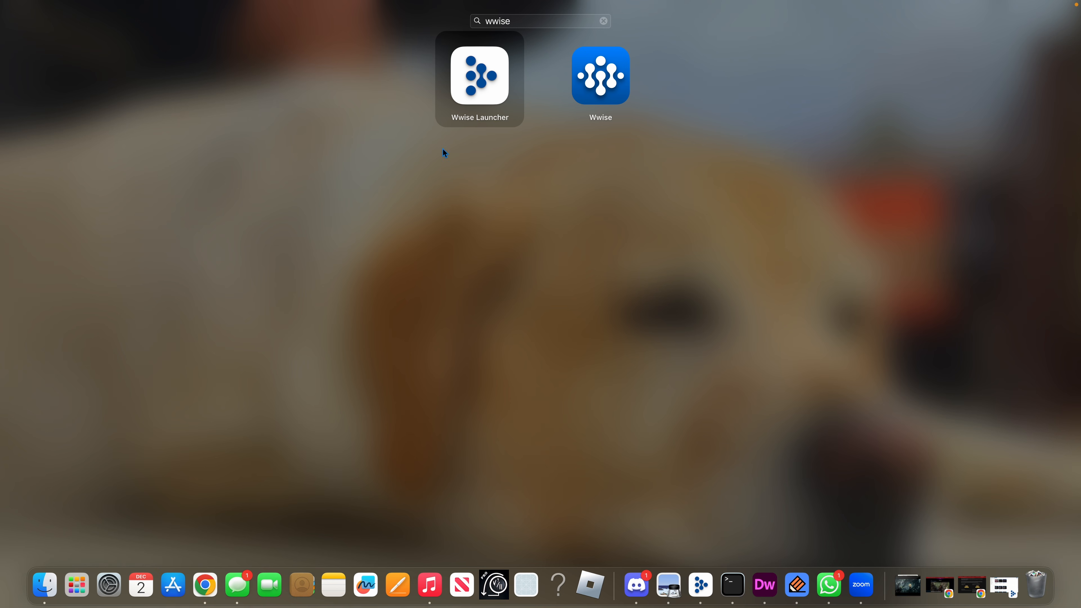
{"action": "left_click", "coordinate": [492, 95]}
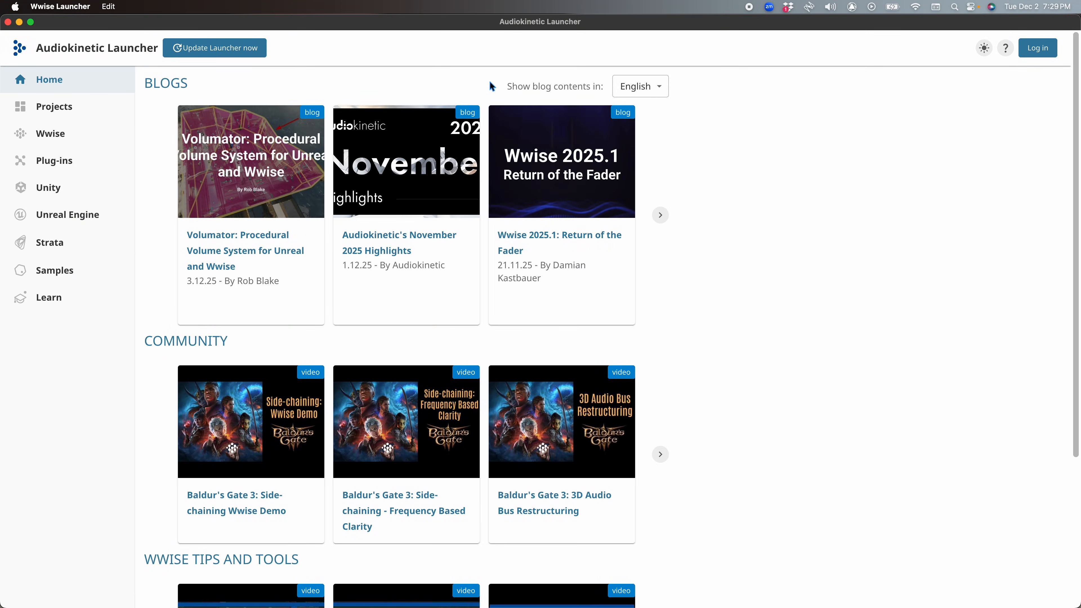
Step: Start a new project using the installed Wwise version 2023.1.4
{"action": "left_click", "coordinate": [51, 135]}
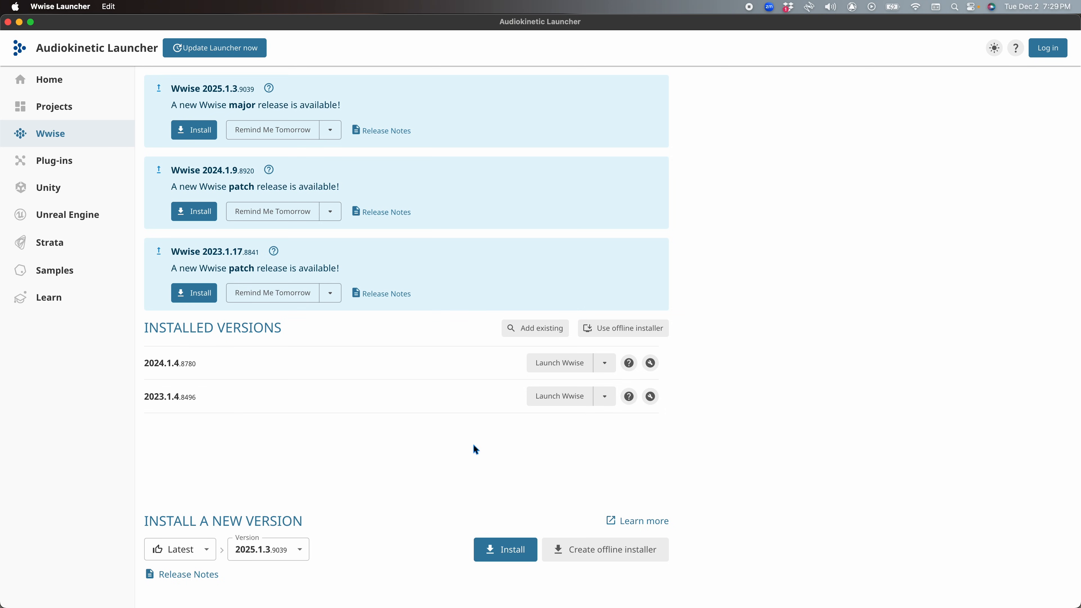
{"action": "left_click", "coordinate": [606, 397]}
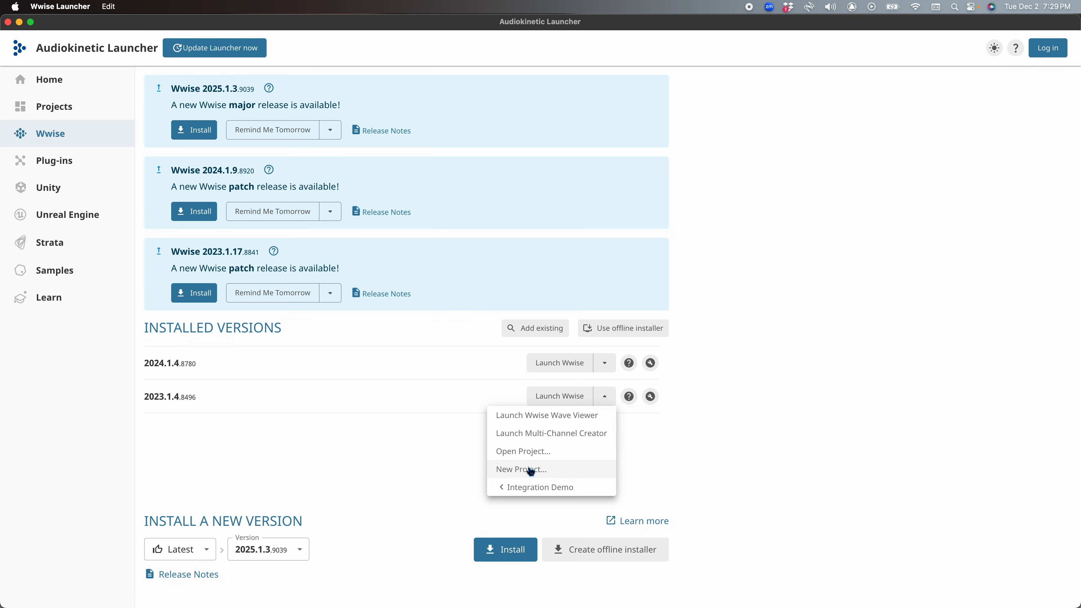
{"action": "left_click", "coordinate": [520, 470]}
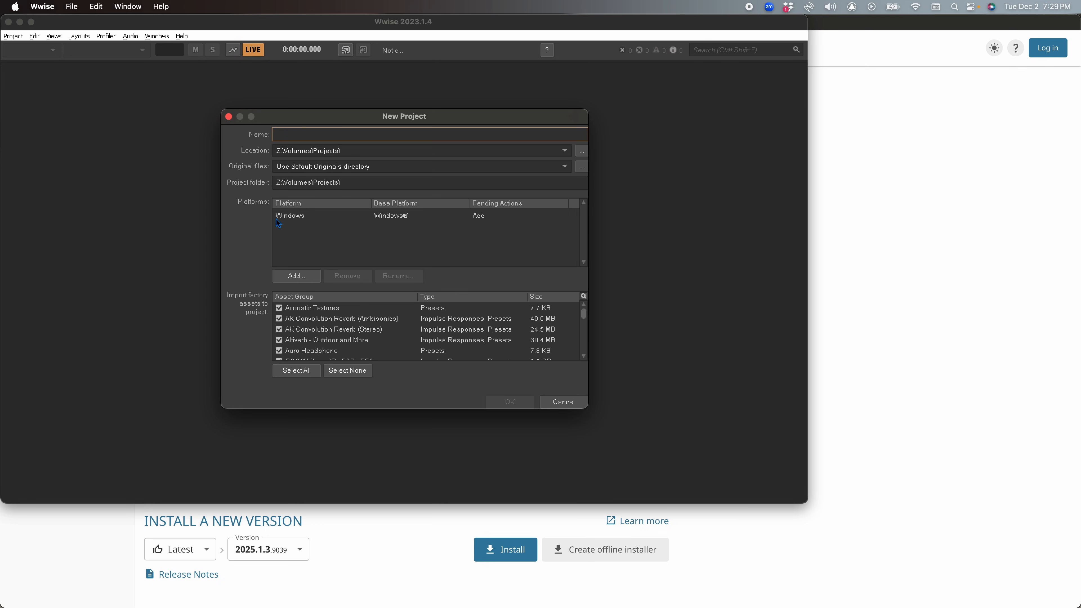
Step: Add Mac as a platform for the new project
{"action": "left_click", "coordinate": [296, 276]}
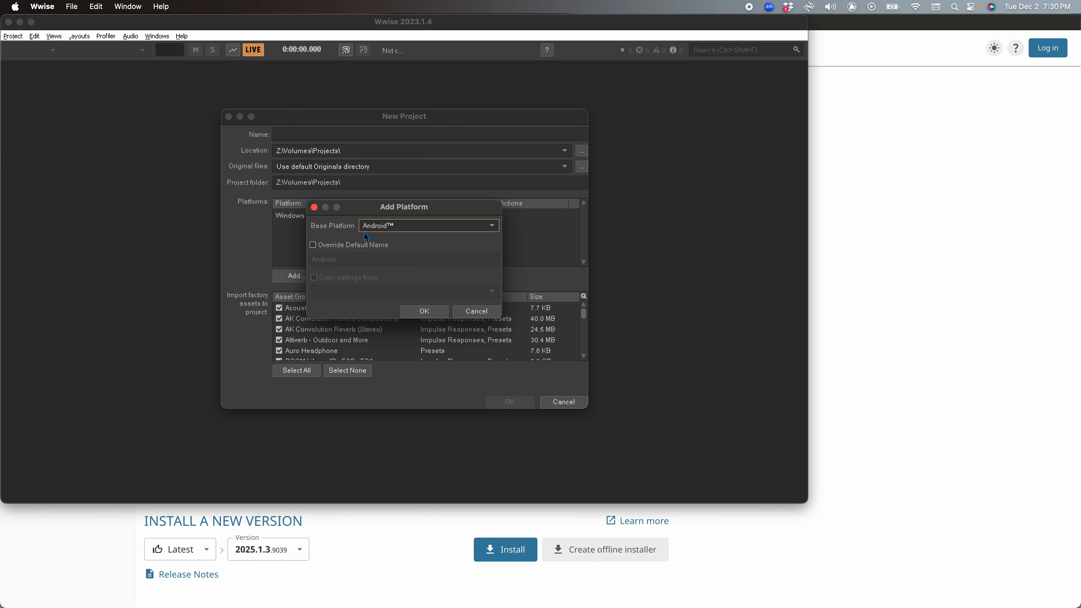
{"action": "left_click", "coordinate": [374, 230]}
{"action": "left_click", "coordinate": [369, 262]}
{"action": "left_click", "coordinate": [428, 316]}
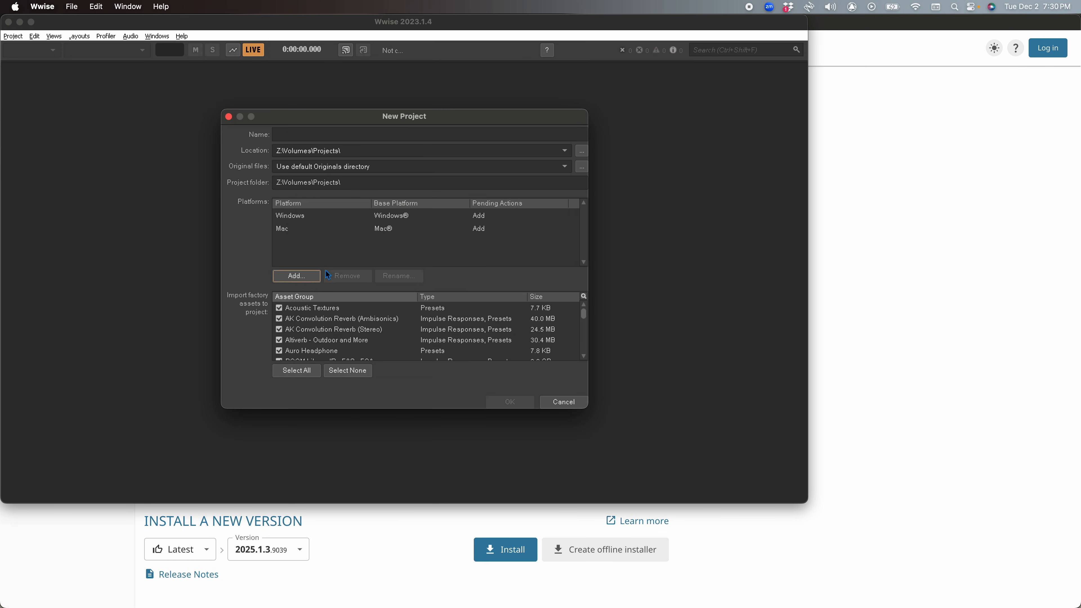
Step: Exclude all factory assets from the import and create the project with the name DX_MX_SFX_Demo
{"action": "left_click", "coordinate": [347, 370]}
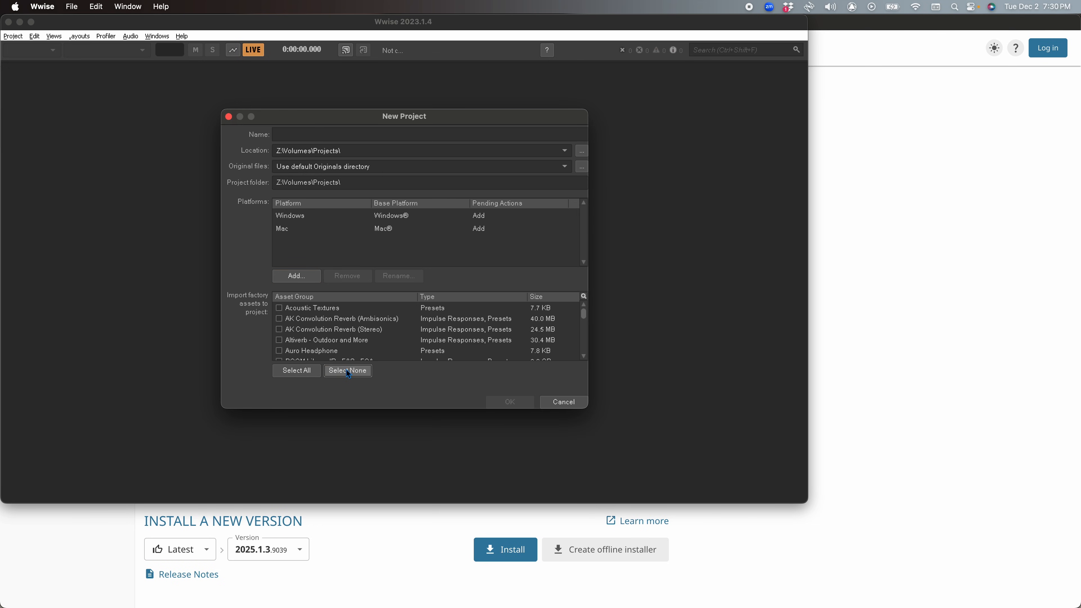
{"action": "left_click", "coordinate": [386, 130]}
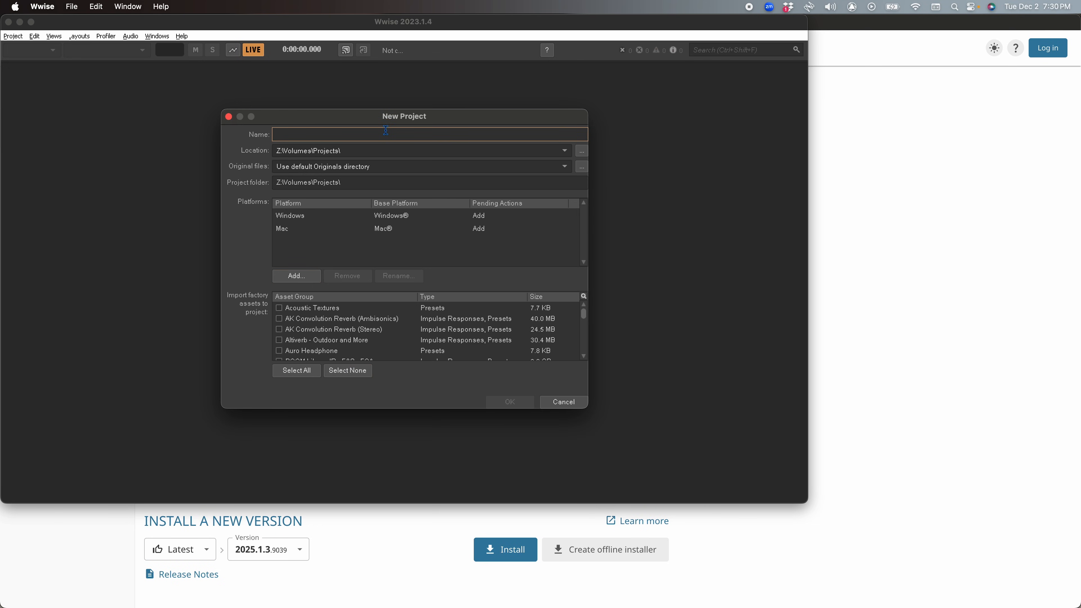
{"action": "type", "text": "DX_MX_"}
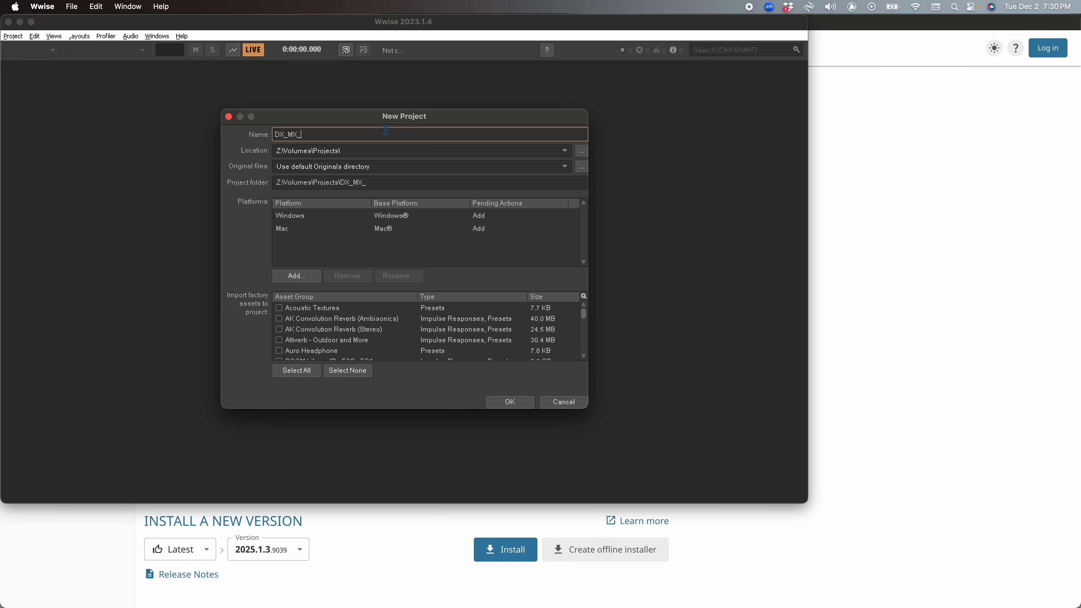
{"action": "type", "text": "SFX_Demo"}
{"action": "left_click", "coordinate": [509, 402]}
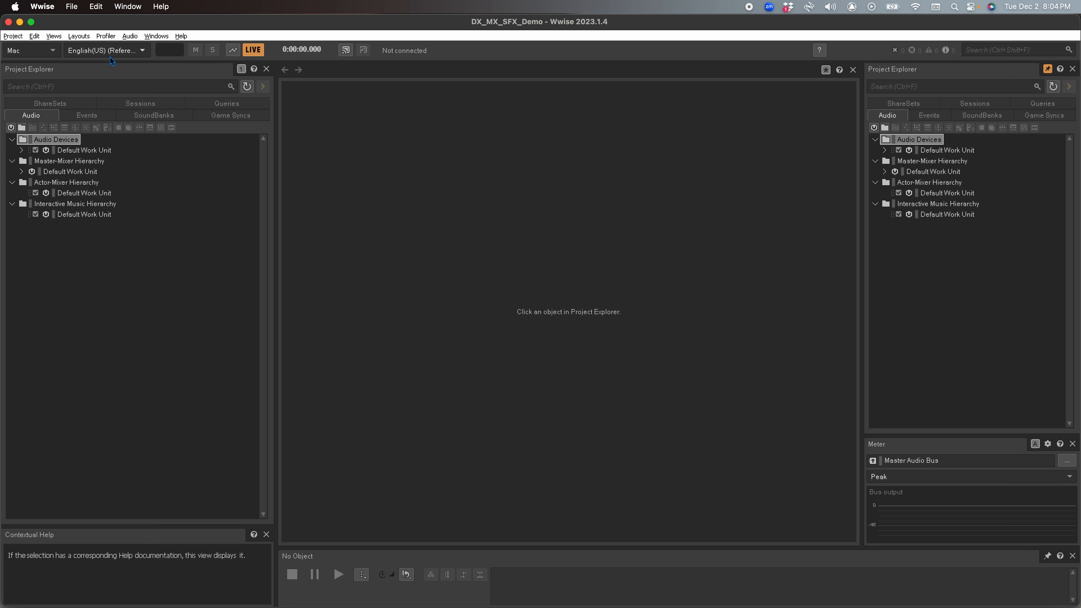
Step: Open a second Project Explorer view on Selection Channel 2, dock it beside the first one, and close it
{"action": "left_click", "coordinate": [60, 38]}
{"action": "mouse_move", "coordinate": [128, 125]}
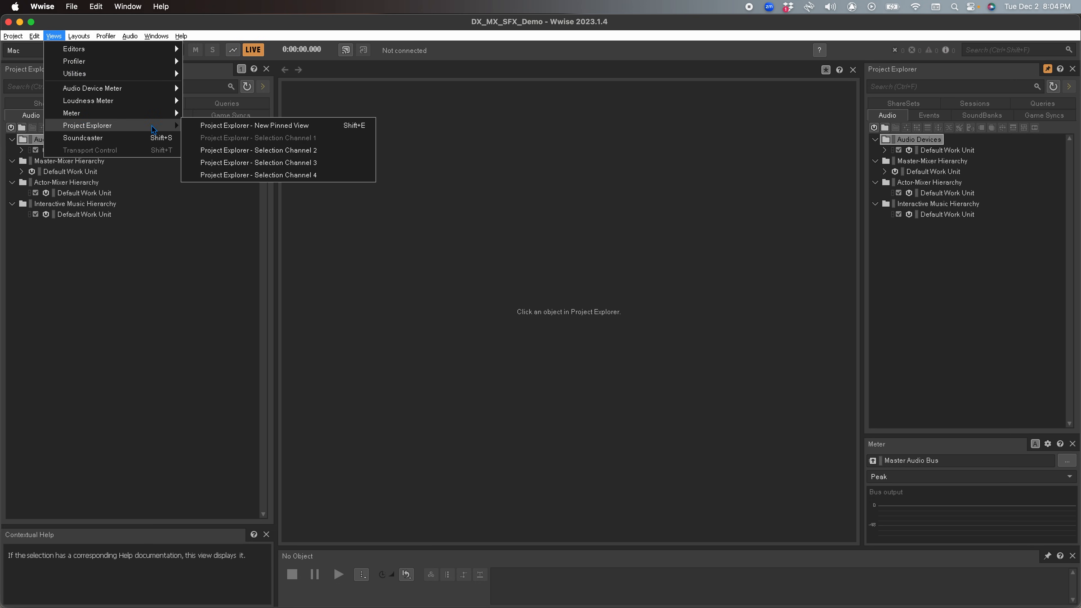
{"action": "left_click", "coordinate": [261, 154]}
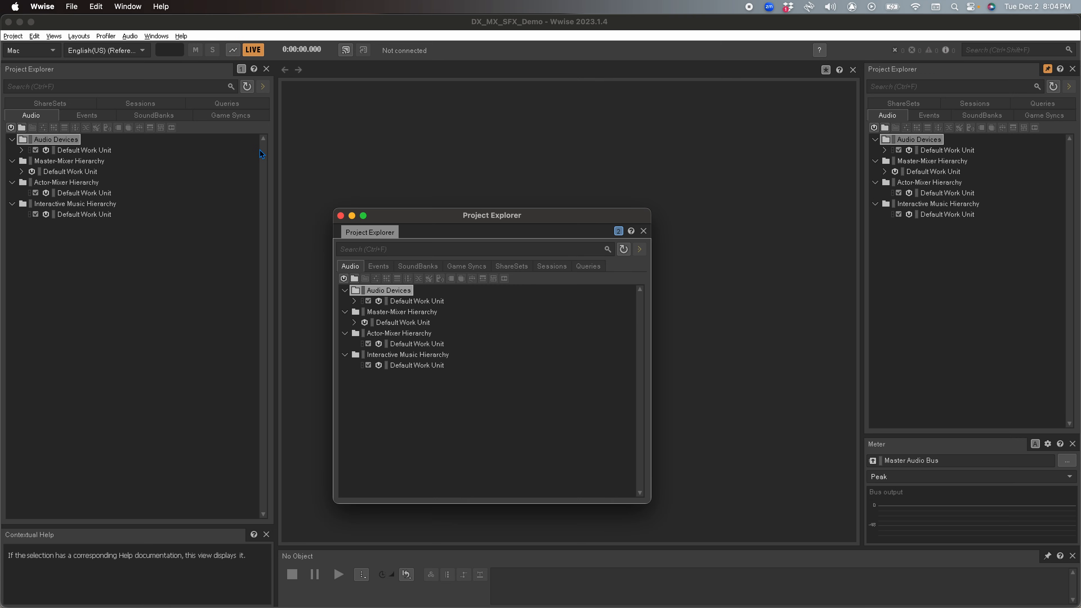
{"action": "left_click_drag", "start_coordinate": [368, 233], "coordinate": [288, 172]}
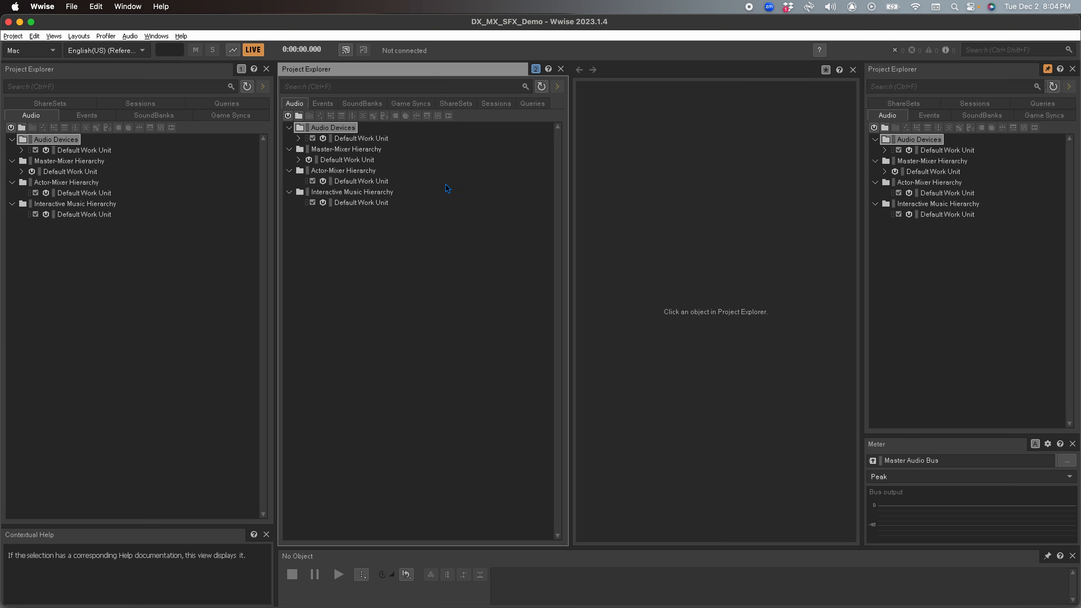
{"action": "left_click", "coordinate": [561, 69]}
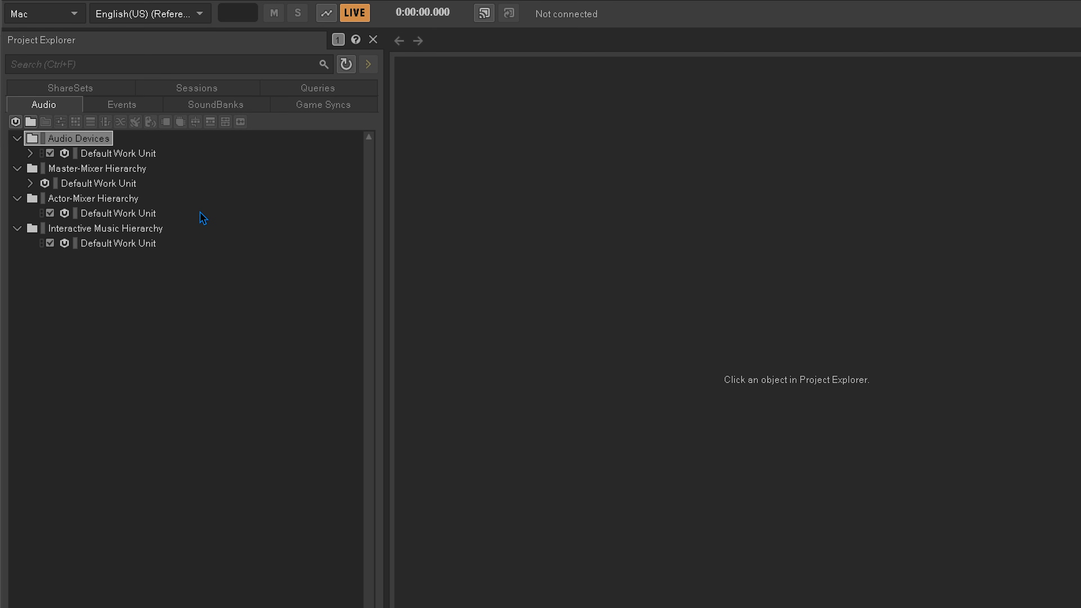
Step: Create a work unit named "Ambience Work Unit" in the Actor-Mixer Hierarchy
{"action": "left_click", "coordinate": [111, 200]}
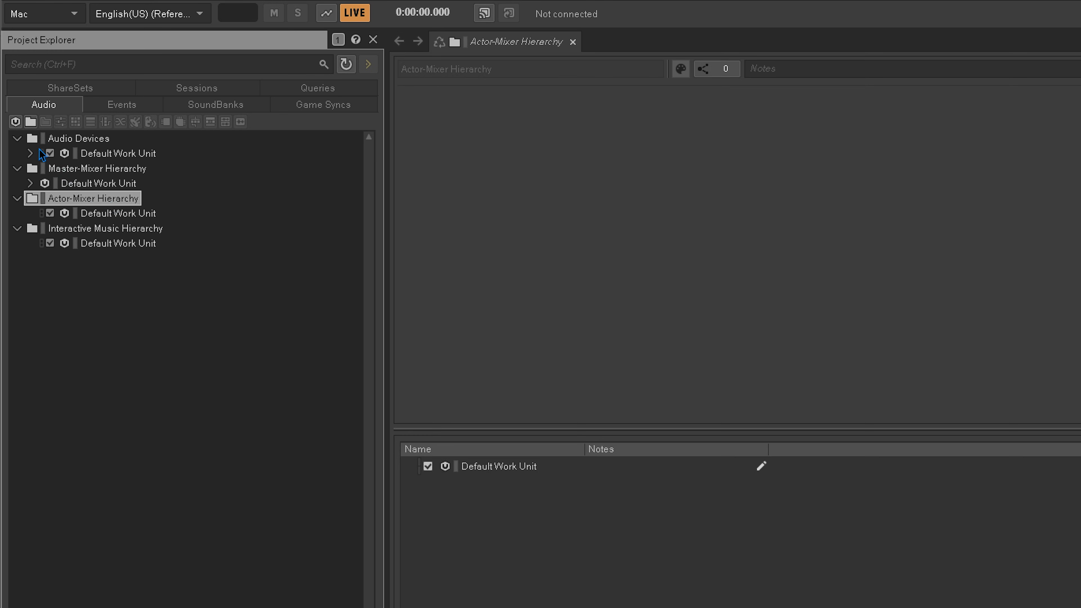
{"action": "left_click", "coordinate": [15, 122]}
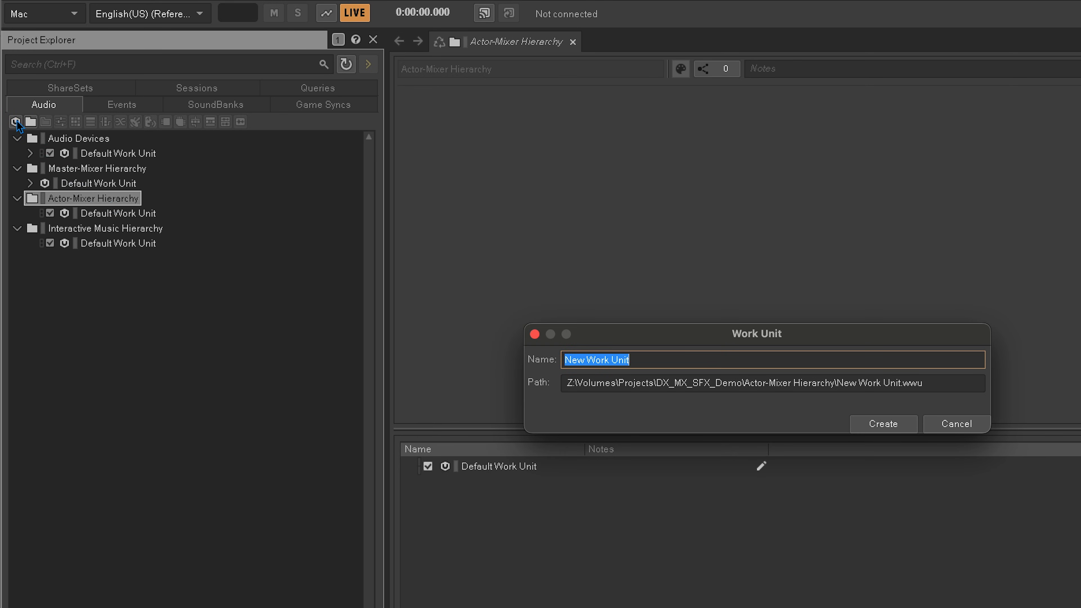
{"action": "type", "text": "Ambience Work Unit"}
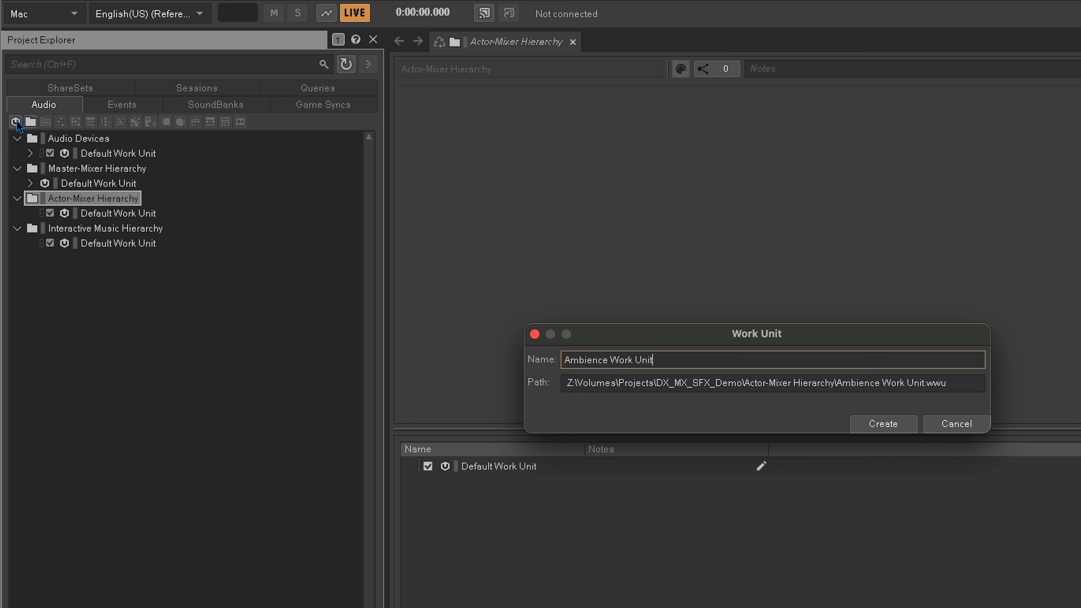
{"action": "key", "text": "Return"}
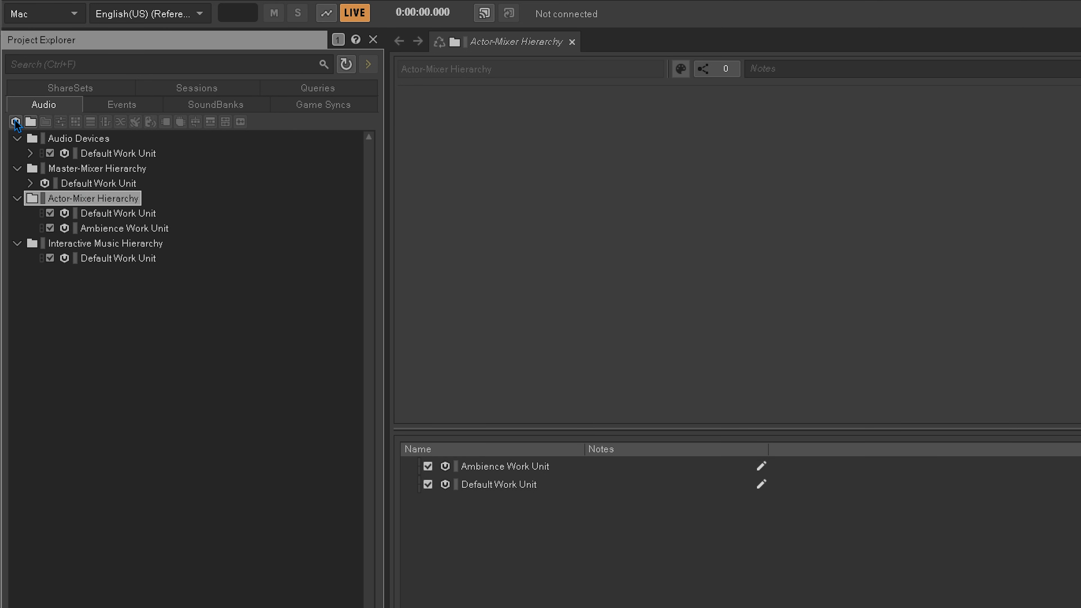
Step: Create a work unit named "Dialouge Work Unit" in the Actor-Mixer Hierarchy
{"action": "left_click", "coordinate": [16, 123]}
{"action": "type", "text": "Di"}
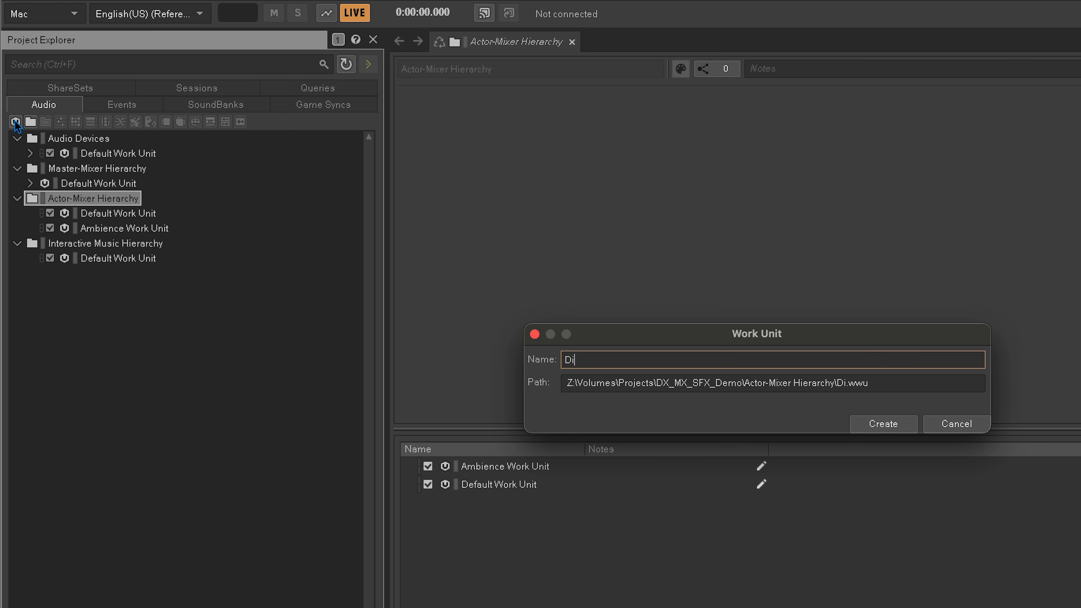
{"action": "type", "text": "alouge Work Unit"}
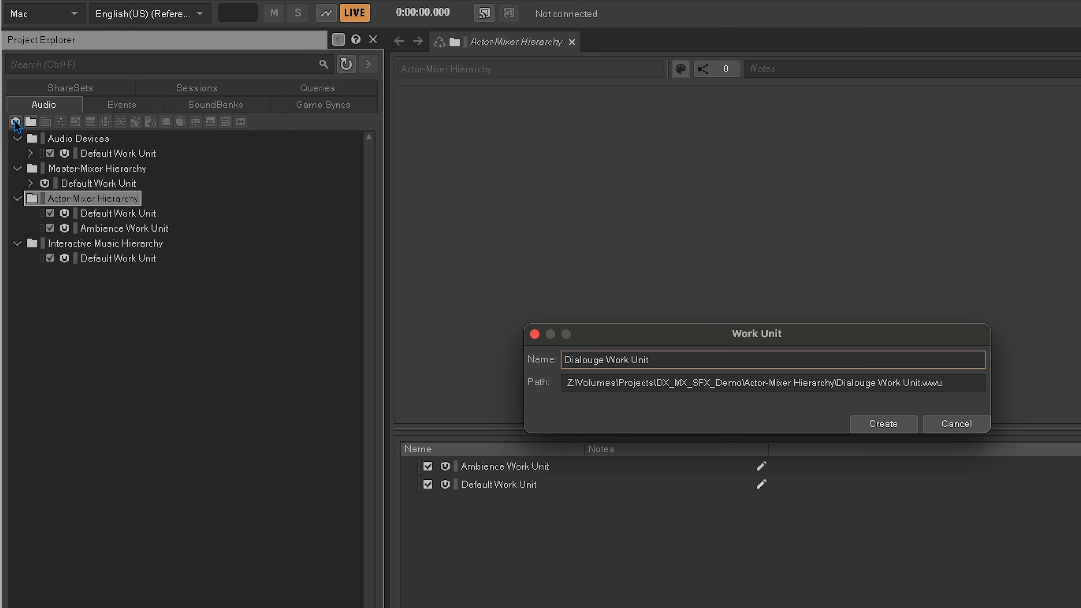
{"action": "key", "text": "Return"}
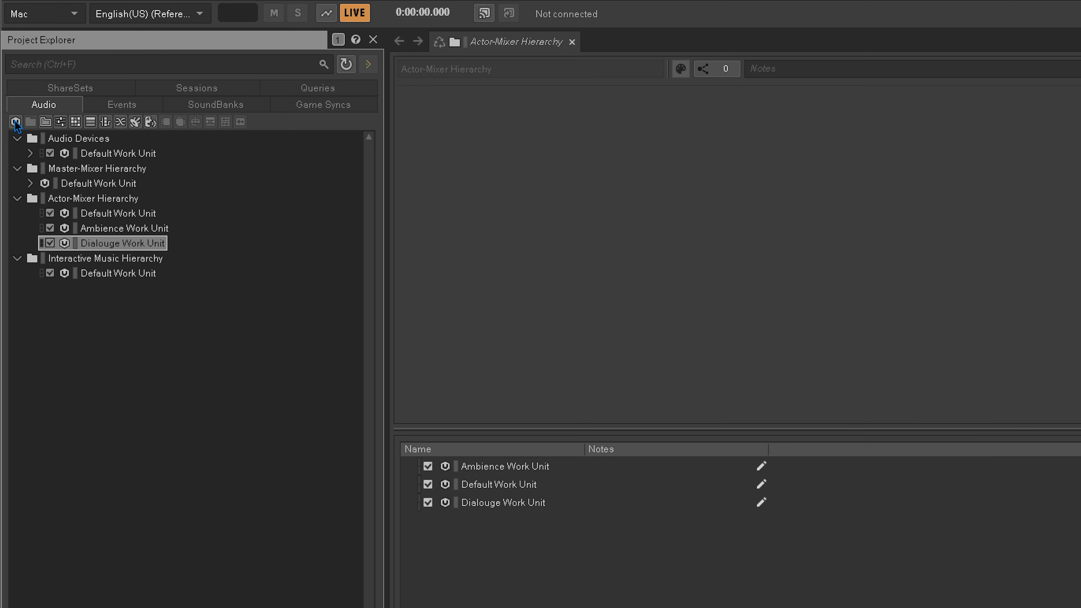
Step: Create a work unit named "Interactice_Music Work Unit" in the Interactive Music Hierarchy
{"action": "left_click", "coordinate": [112, 259]}
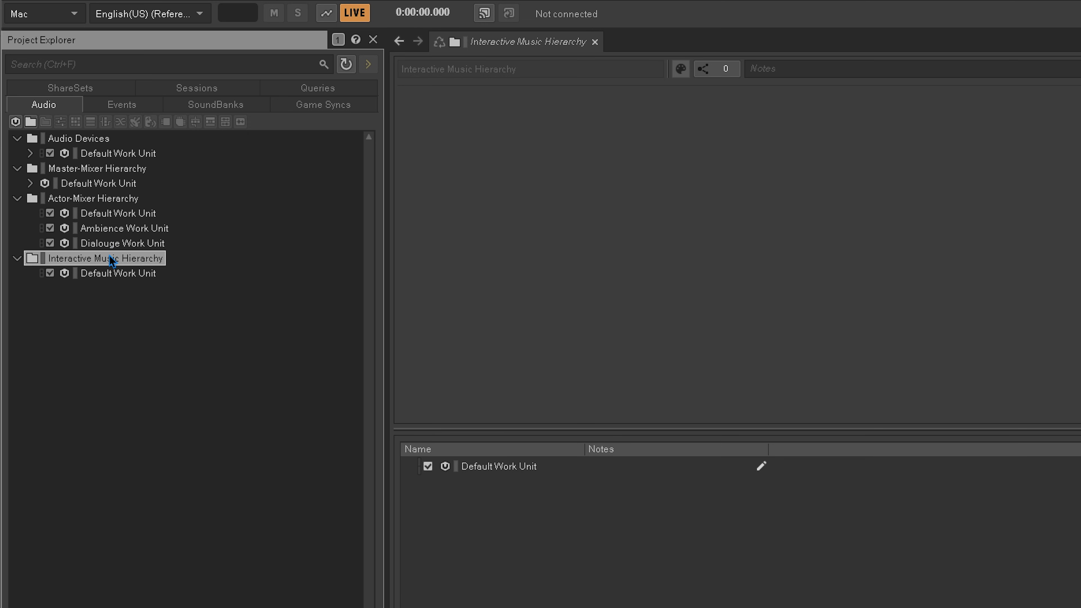
{"action": "type", "text": "I"}
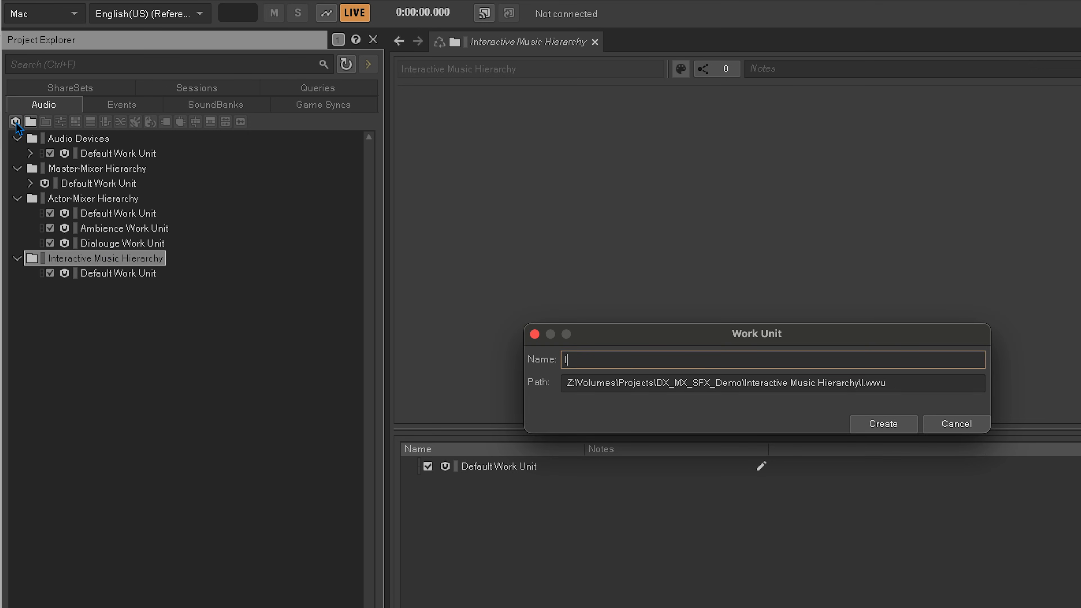
{"action": "type", "text": "nteractice_Music Work Unit"}
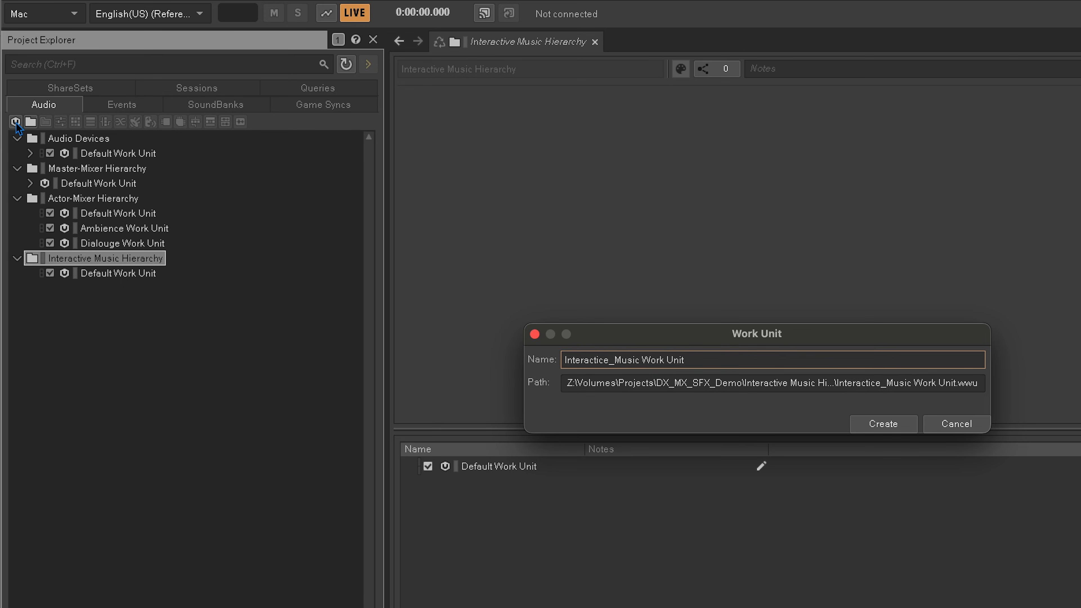
{"action": "key", "text": "Return"}
Step: Color-code the custom work units: yellow for Ambience, purple for Dialouge and blue for Interactice_Music
{"action": "right_click", "coordinate": [94, 227]}
{"action": "left_click", "coordinate": [184, 485]}
{"action": "left_click", "coordinate": [329, 515]}
{"action": "right_click", "coordinate": [125, 244]}
{"action": "left_click", "coordinate": [226, 501]}
{"action": "left_click", "coordinate": [465, 509]}
{"action": "right_click", "coordinate": [147, 290]}
{"action": "left_click", "coordinate": [218, 552]}
{"action": "left_click", "coordinate": [284, 559]}
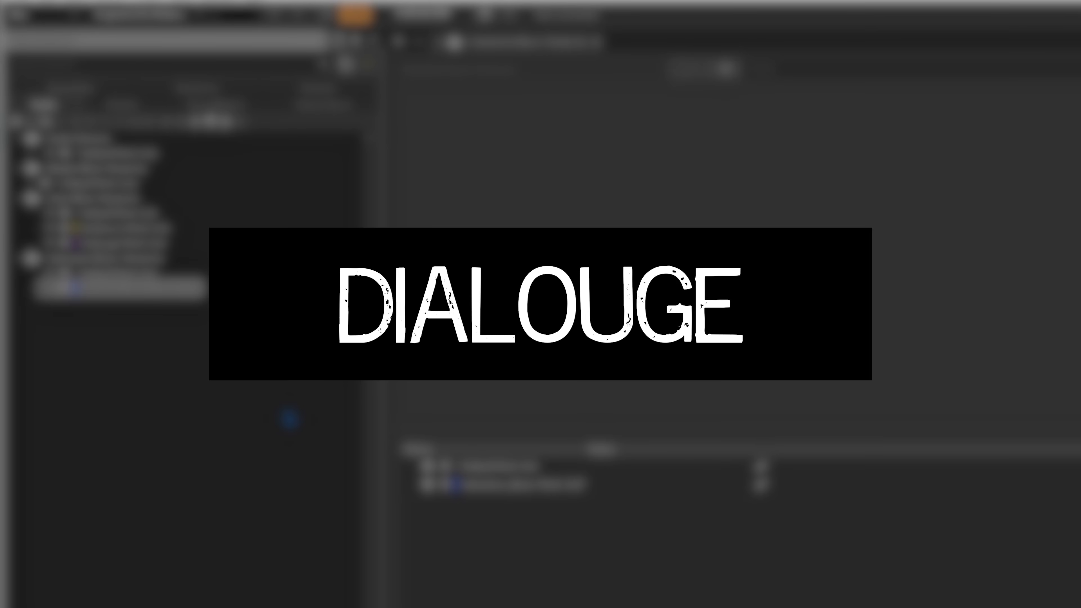
Step: Create an Actor-Mixer named Character_OneShots inside the Dialouge Work Unit
{"action": "left_click", "coordinate": [150, 243]}
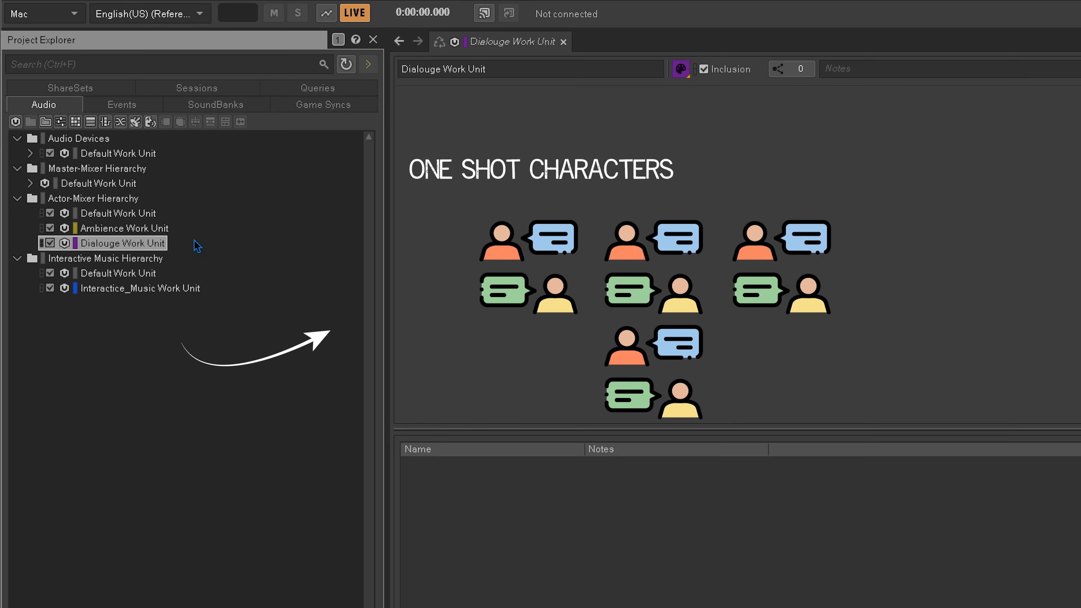
{"action": "left_click", "coordinate": [61, 121]}
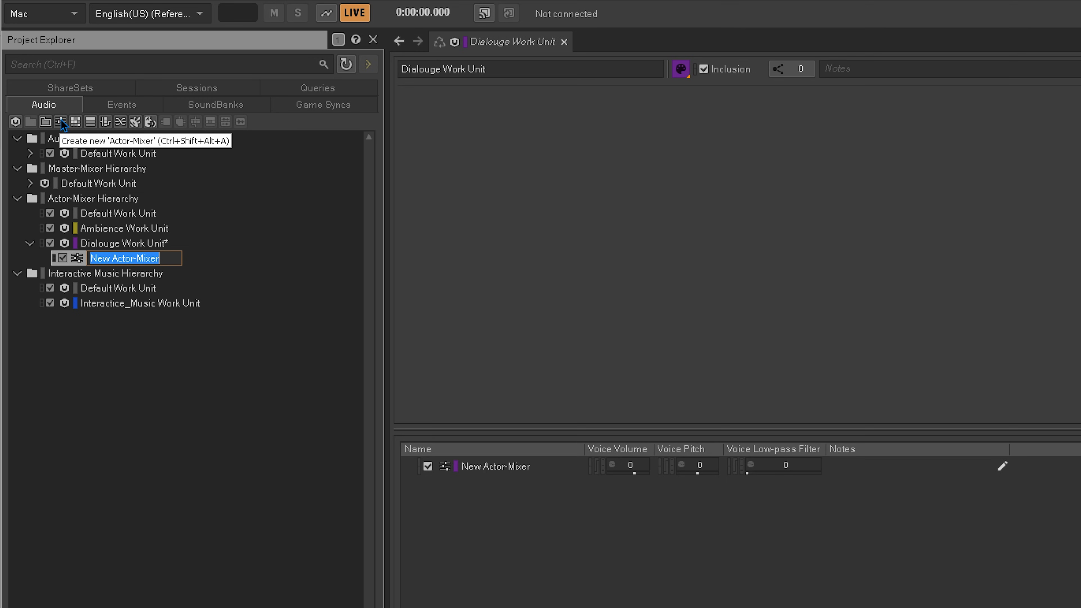
{"action": "type", "text": "Charact"}
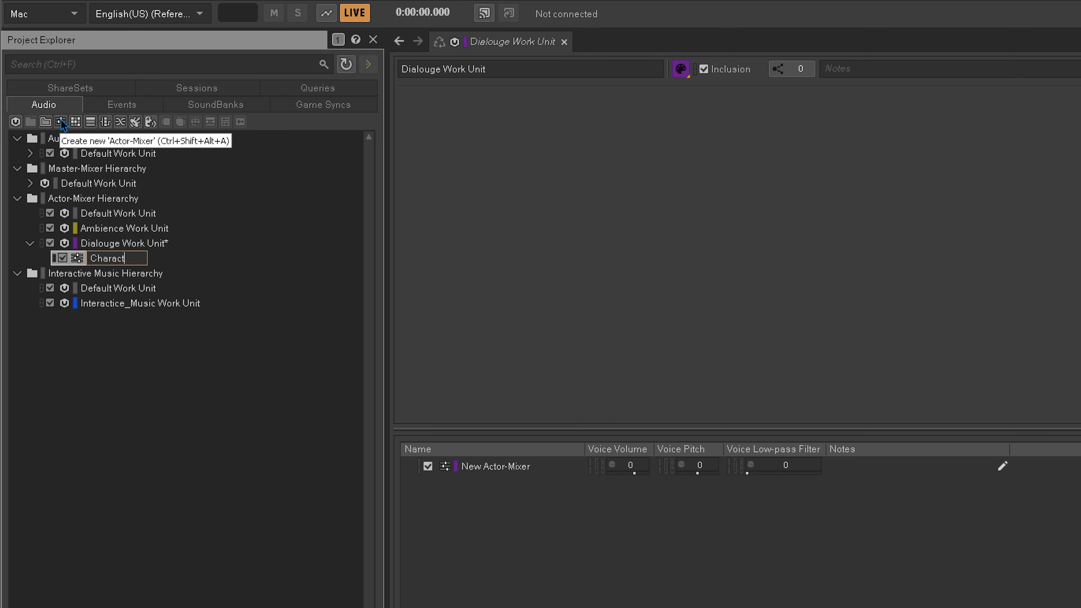
{"action": "type", "text": "er_OneShots"}
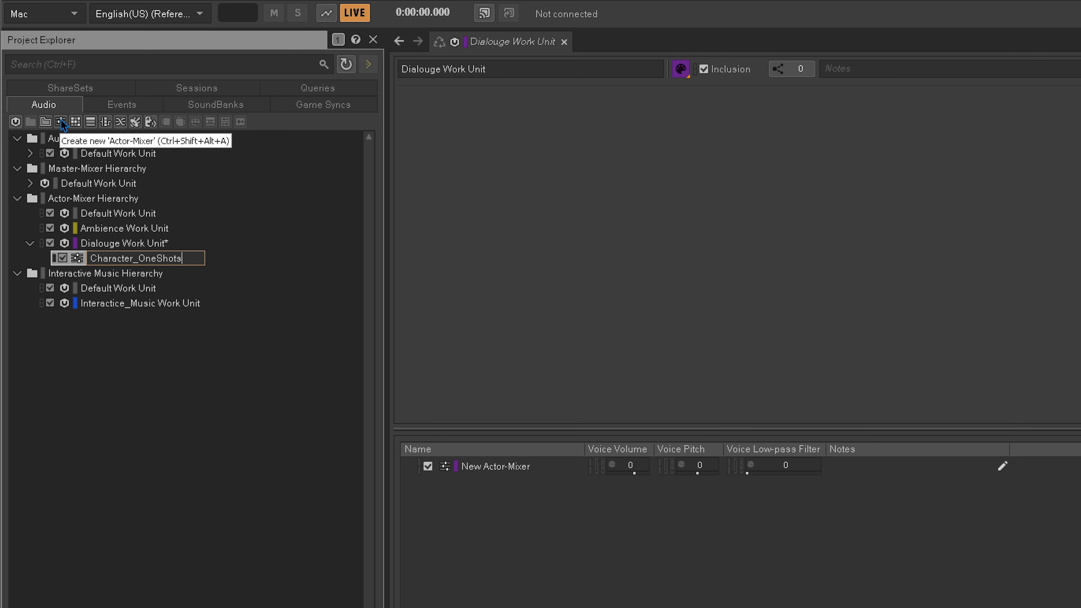
{"action": "key", "text": "Return"}
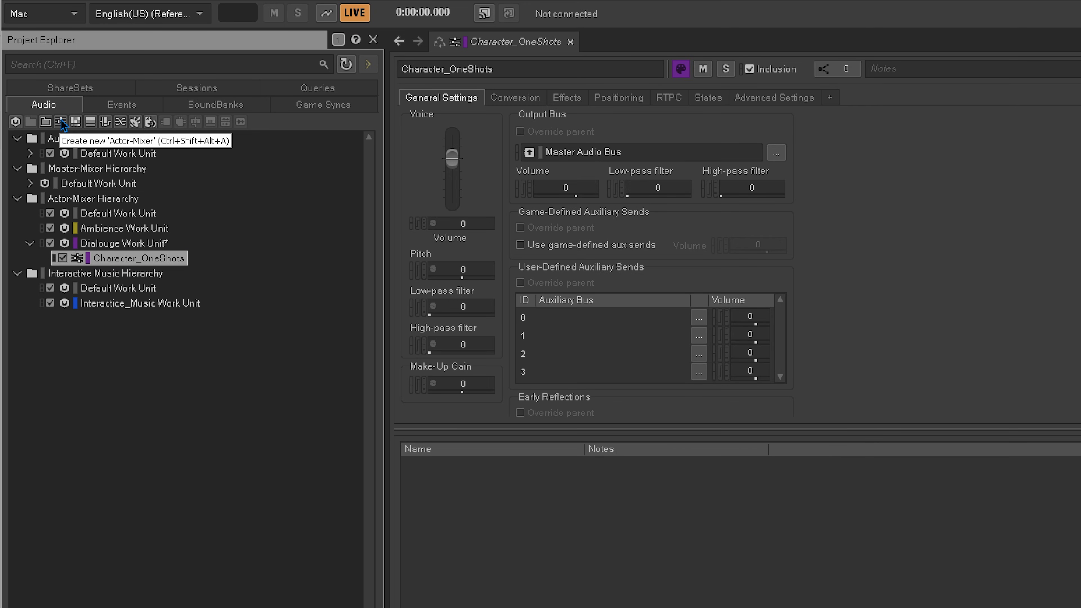
Step: Add a virtual folder, also named Character_OneShots, inside the Character_OneShots Actor-Mixer
{"action": "left_click", "coordinate": [44, 121]}
{"action": "type", "text": "Character_OneShots"}
{"action": "key", "text": "Return"}
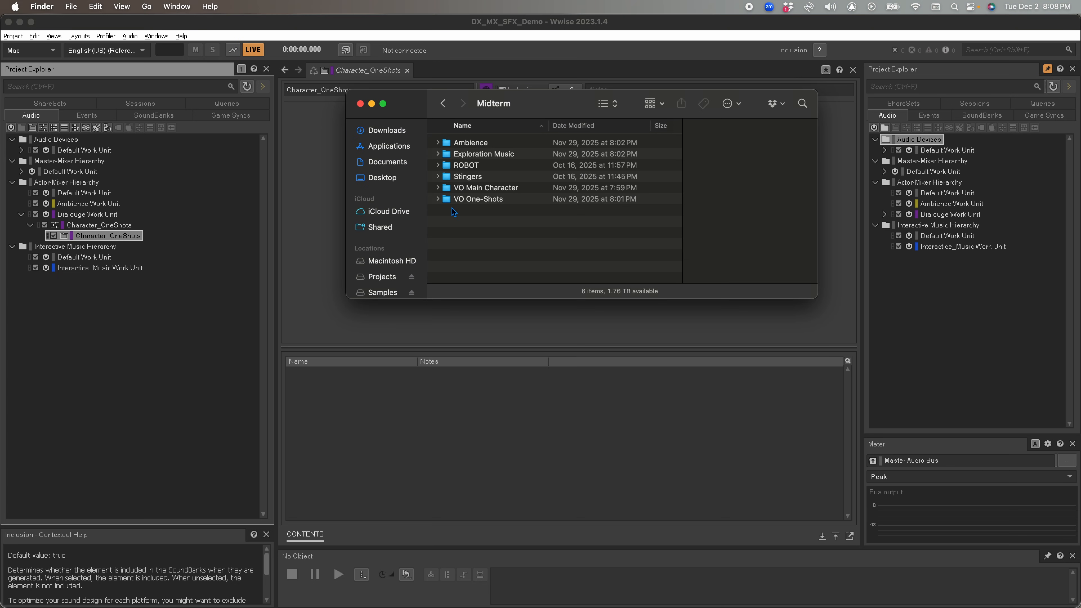
Step: Load all six WAV files from the VO One-Shots folder into the Audio File Importer, targeting the Character_OneShots virtual folder
{"action": "left_click", "coordinate": [438, 199]}
{"action": "left_click", "coordinate": [467, 211]}
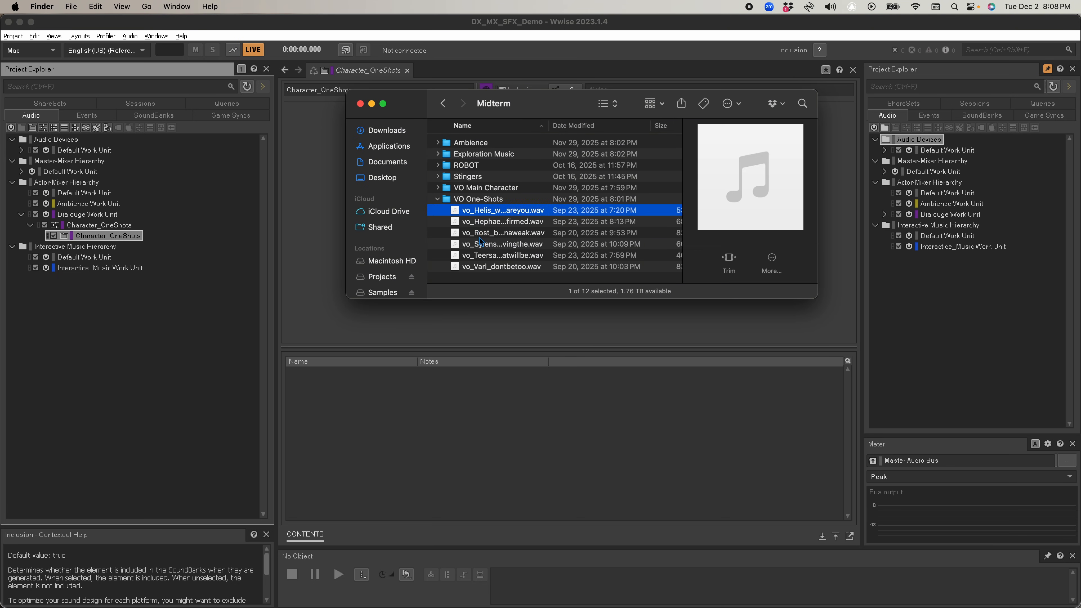
{"action": "left_click", "coordinate": [488, 268], "text": "shift"}
{"action": "left_click_drag", "start_coordinate": [500, 239], "coordinate": [121, 241]}
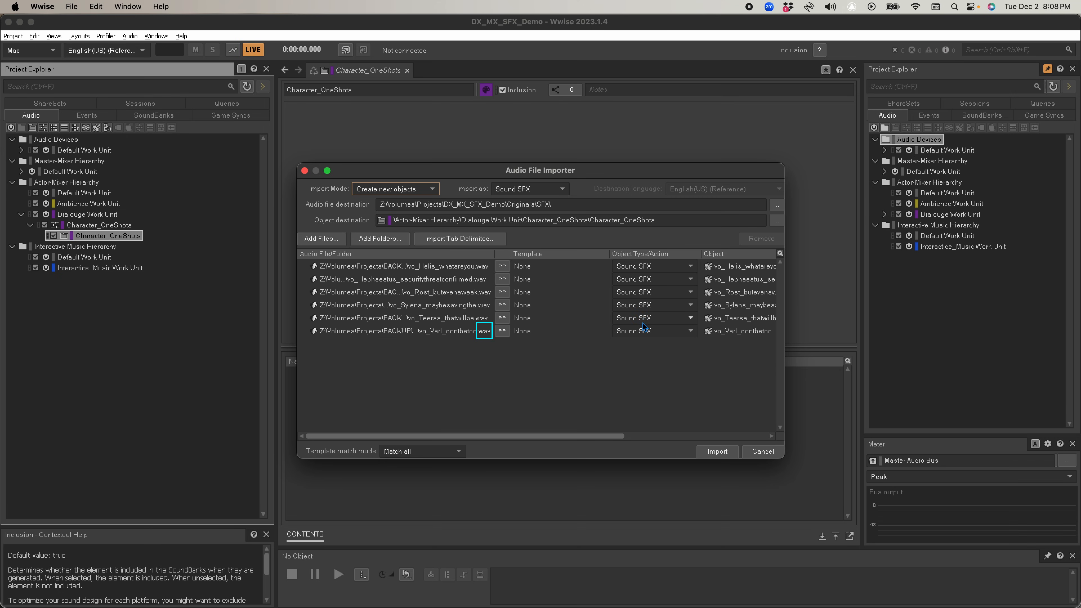
Step: Import the six loaded one-shot WAV files as Sound Voice objects and expand the Character_OneShots virtual folder
{"action": "left_click", "coordinate": [550, 190]}
{"action": "left_click", "coordinate": [535, 210]}
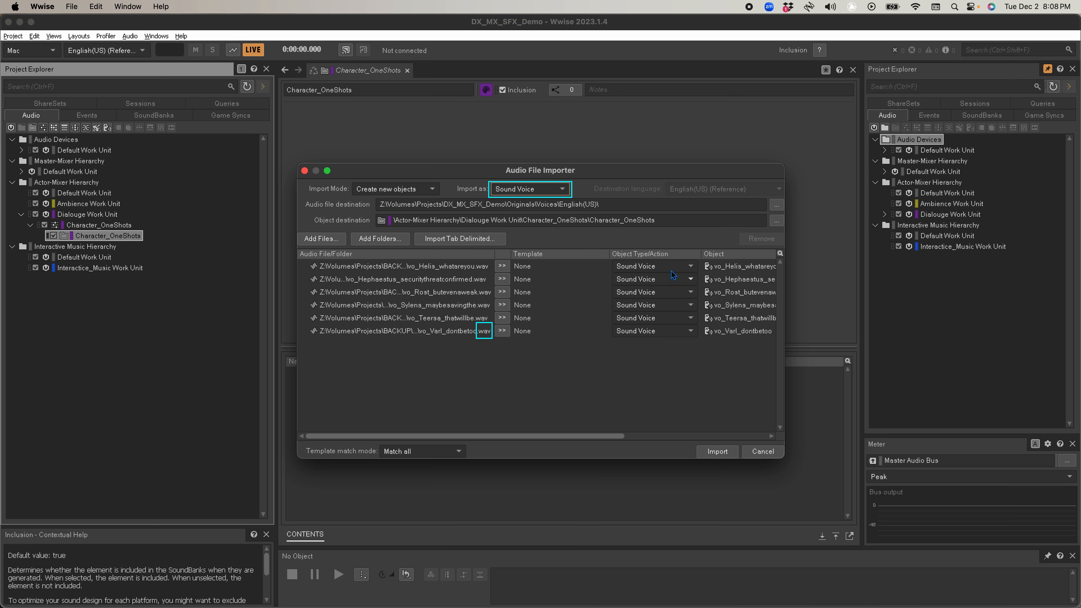
{"action": "left_click", "coordinate": [718, 452]}
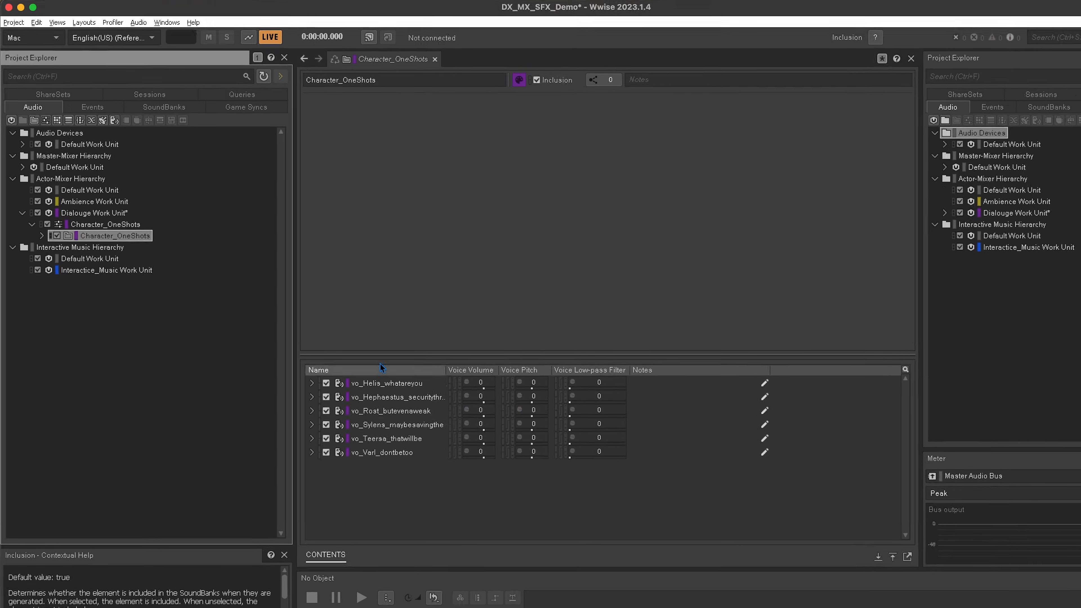
{"action": "left_click", "coordinate": [48, 235]}
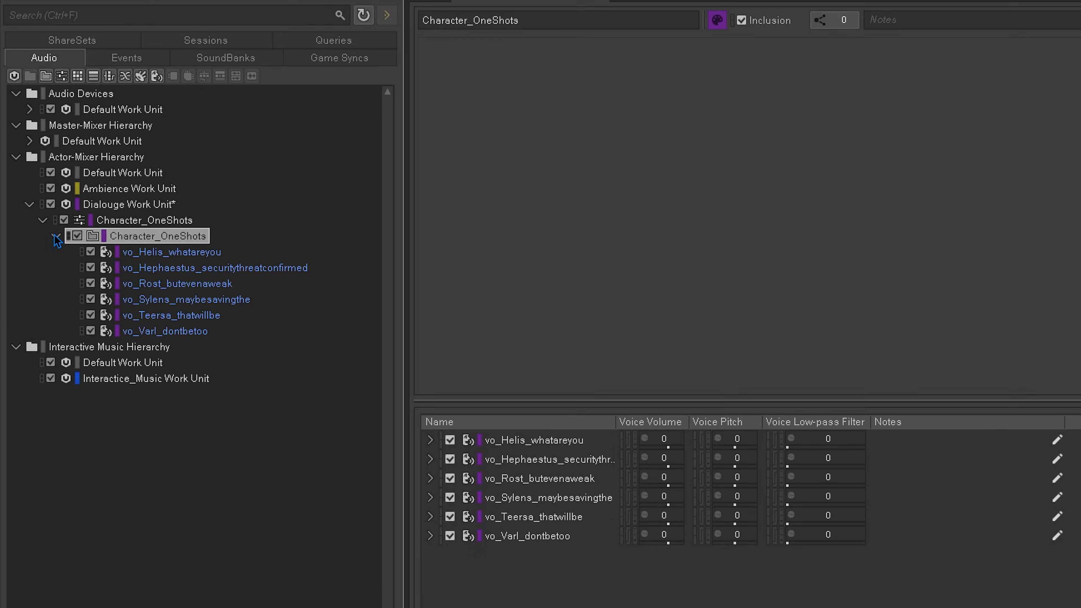
Step: Audition the imported voice lines vo_Helis_whatareyou and vo_Hephaestus_securitythreatconfirmed
{"action": "right_click", "coordinate": [161, 255]}
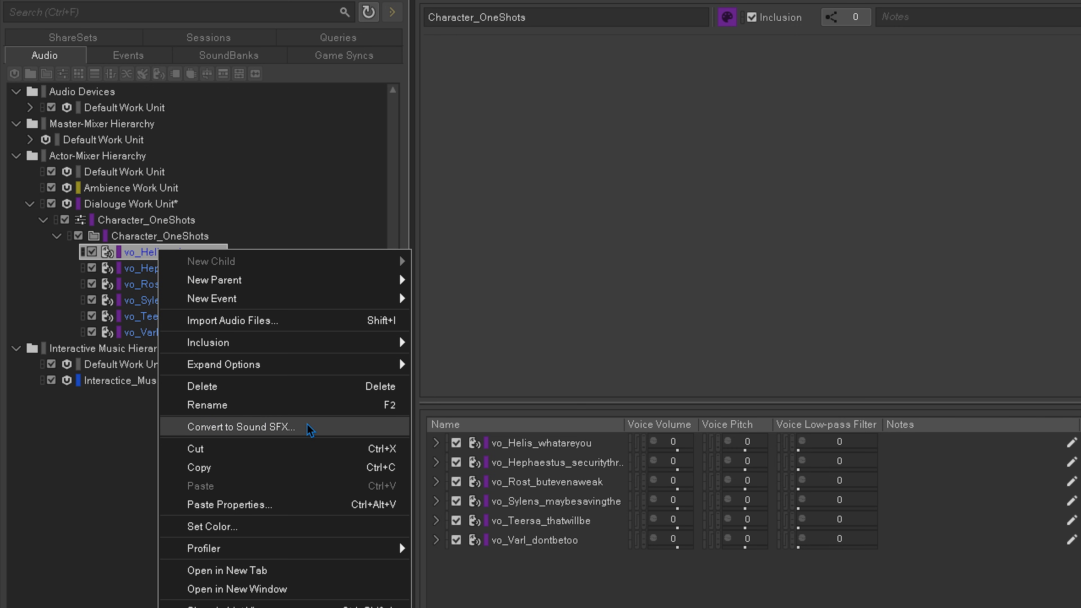
{"action": "left_click", "coordinate": [112, 431]}
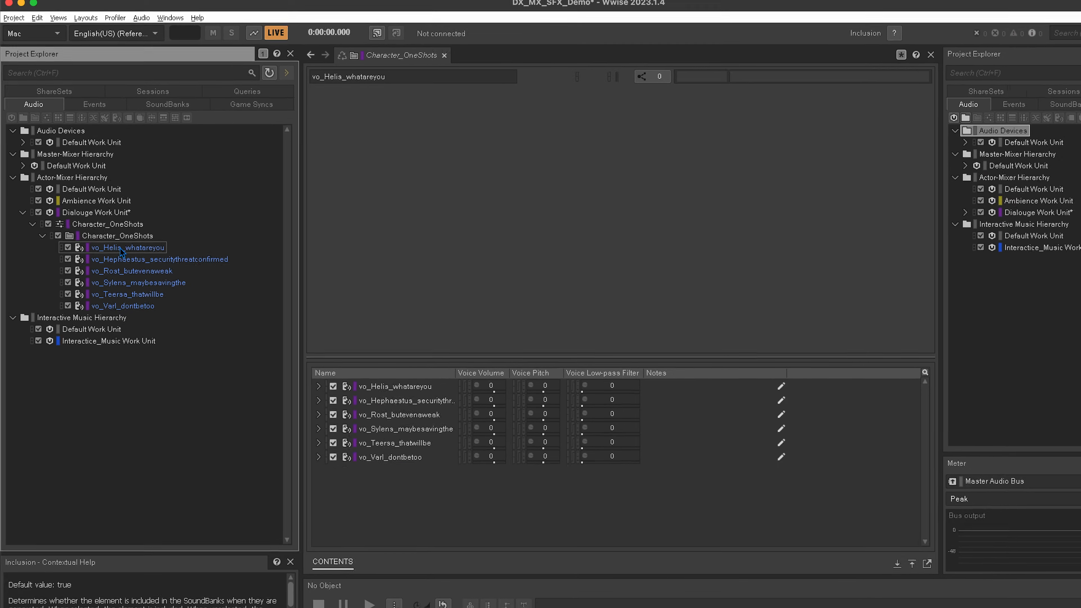
{"action": "left_click", "coordinate": [140, 248]}
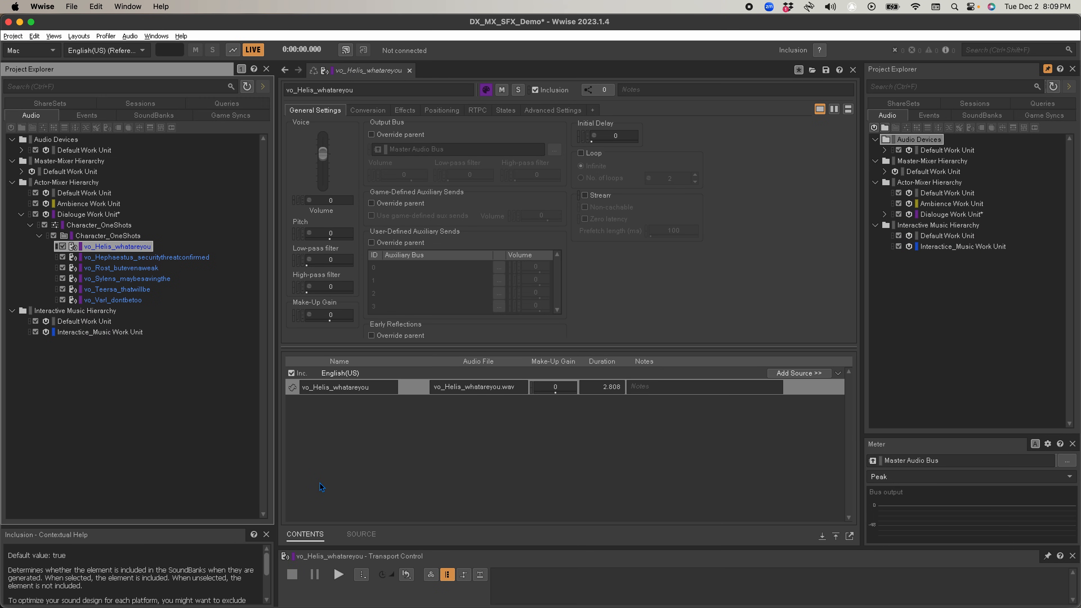
{"action": "left_click", "coordinate": [338, 575]}
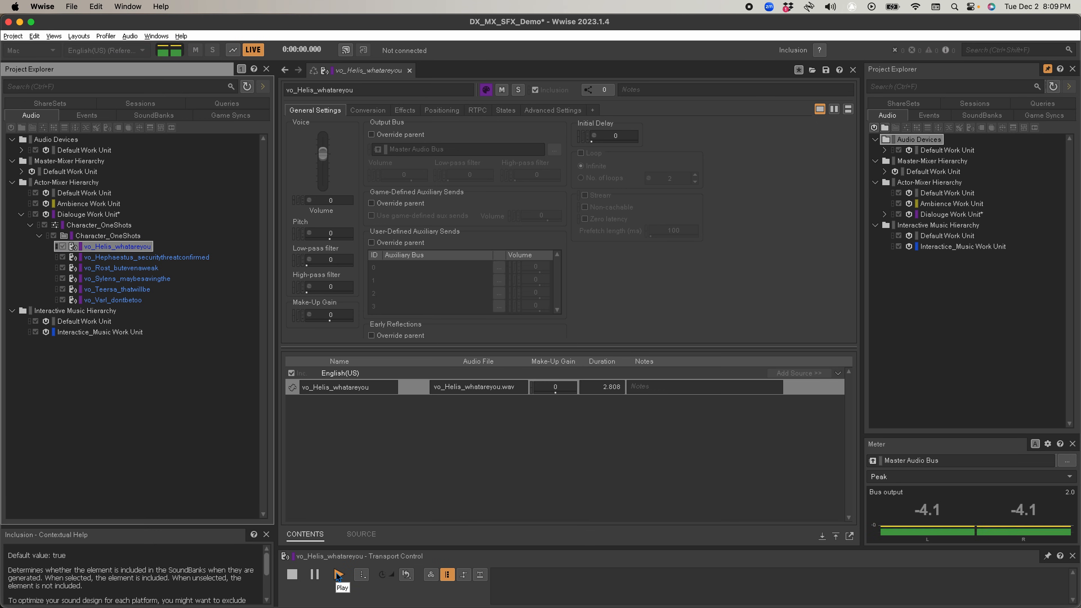
{"action": "left_click", "coordinate": [158, 258]}
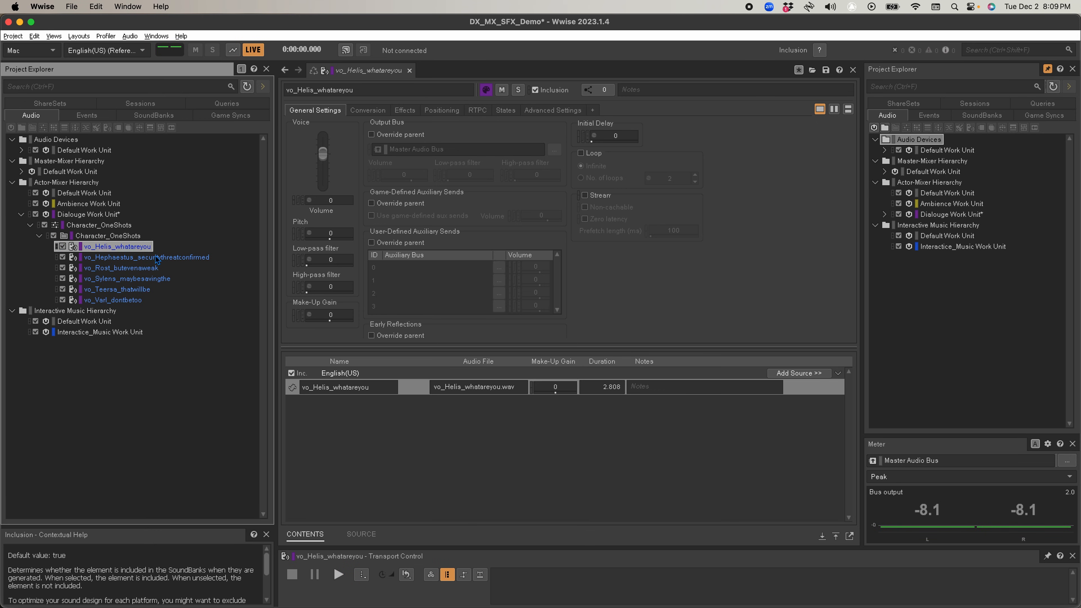
{"action": "left_click", "coordinate": [339, 575]}
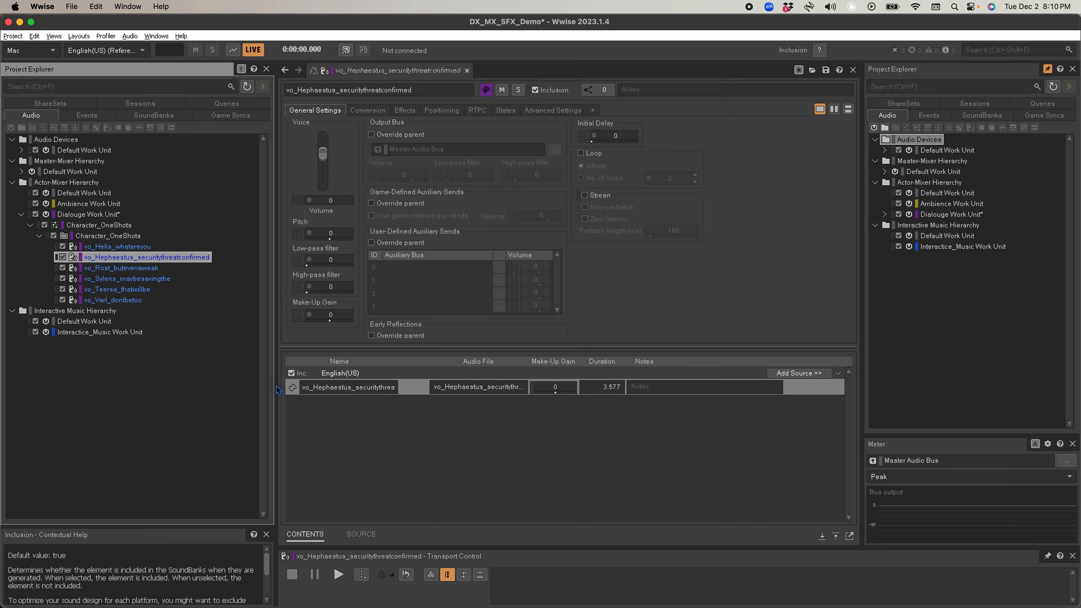
Step: Create an Actor-Mixer named Main_Character_Voice inside the Dialouge Work Unit
{"action": "left_click", "coordinate": [101, 216]}
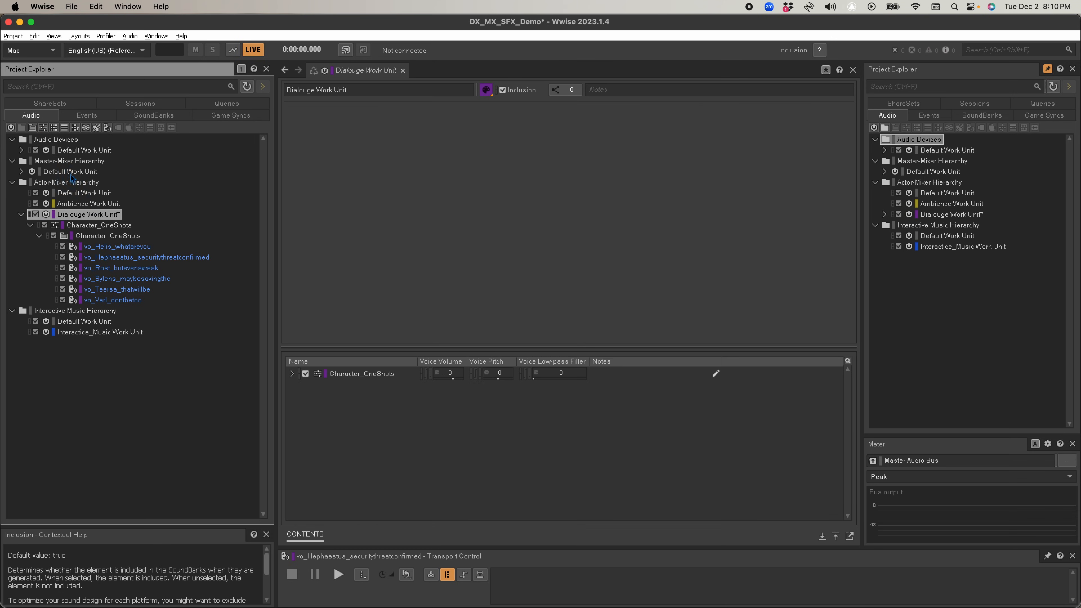
{"action": "left_click", "coordinate": [45, 126]}
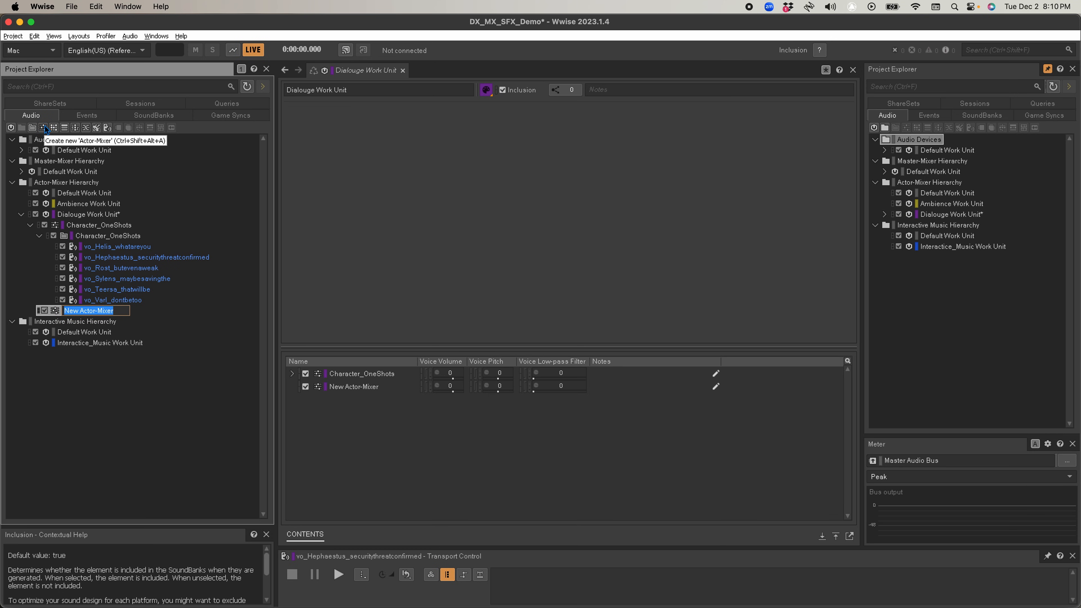
{"action": "type", "text": "Mas"}
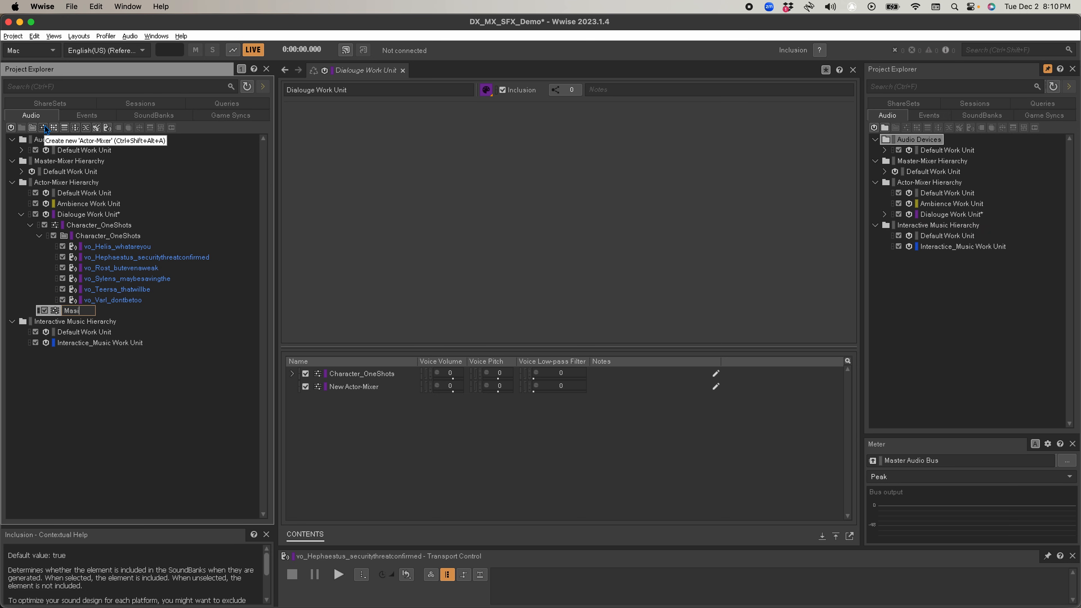
{"action": "type", "text": "n_Character_Voice"}
{"action": "key", "text": "Return"}
Step: Add a virtual folder, also named Main_Character_Voice, inside the Main_Character_Voice Actor-Mixer
{"action": "left_click", "coordinate": [32, 127]}
{"action": "type", "text": "Main_Character_Voice"}
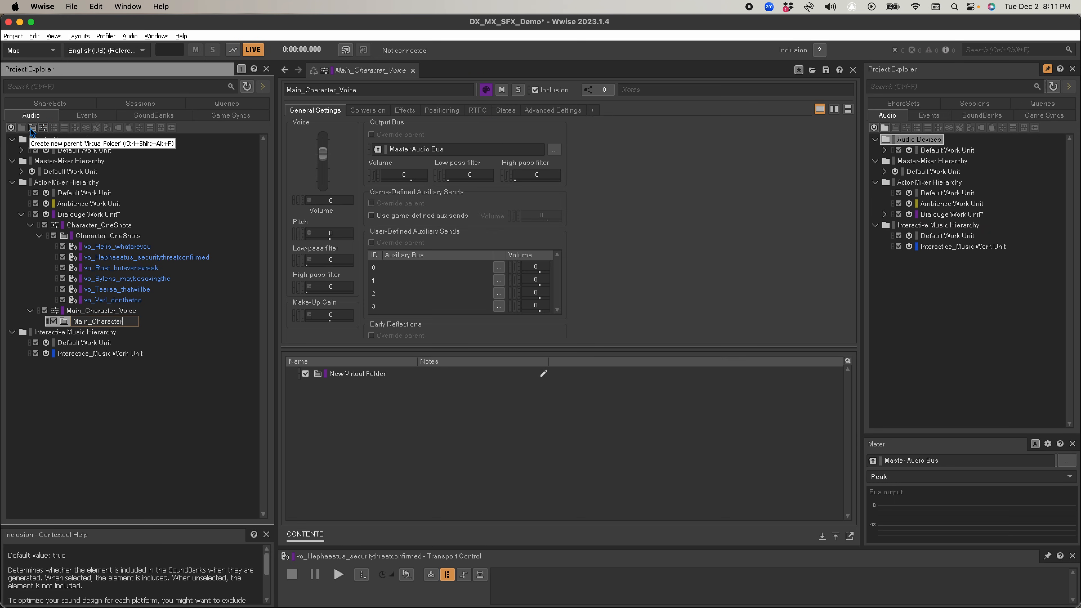
{"action": "key", "text": "Return"}
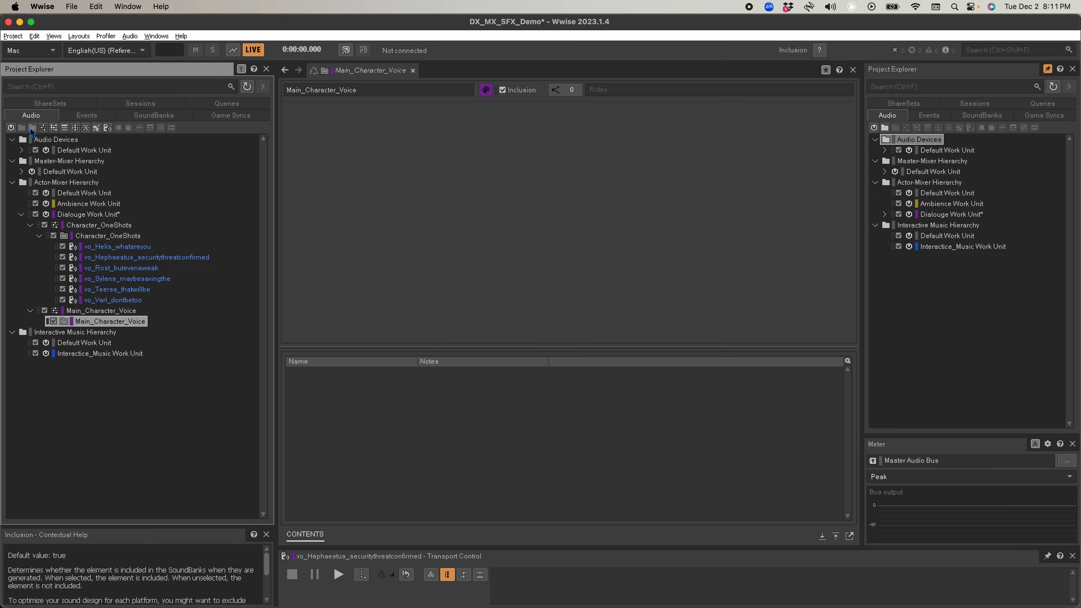
Step: Create a Sequence Container named vo_MainCharacter_Sequence inside the Main_Character_Voice virtual folder
{"action": "left_click", "coordinate": [64, 128]}
{"action": "type", "text": "vo_MainCharacter_Sequence"}
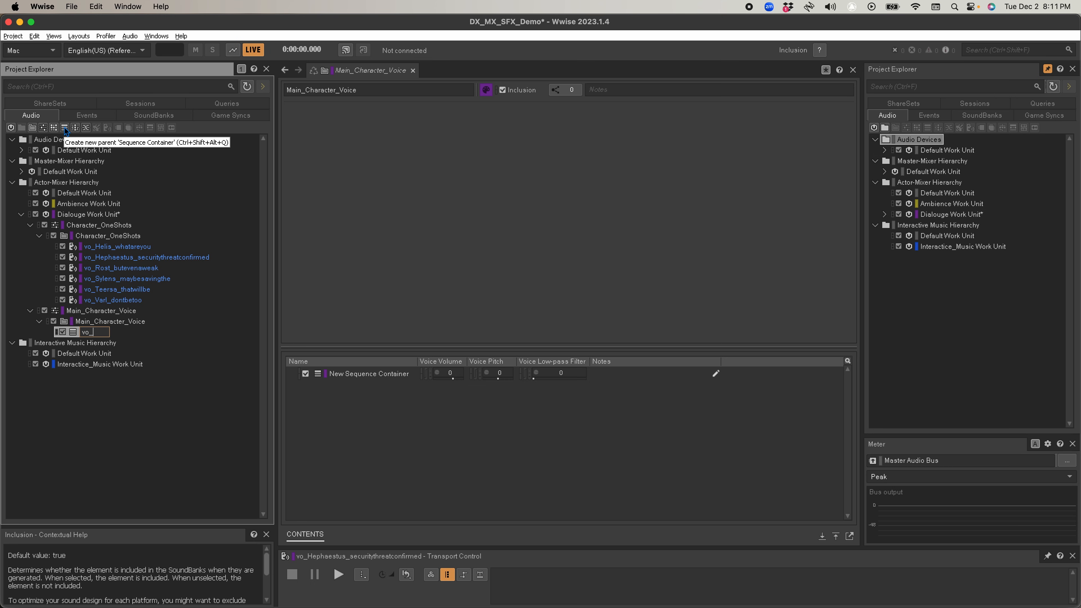
{"action": "key", "text": "Return"}
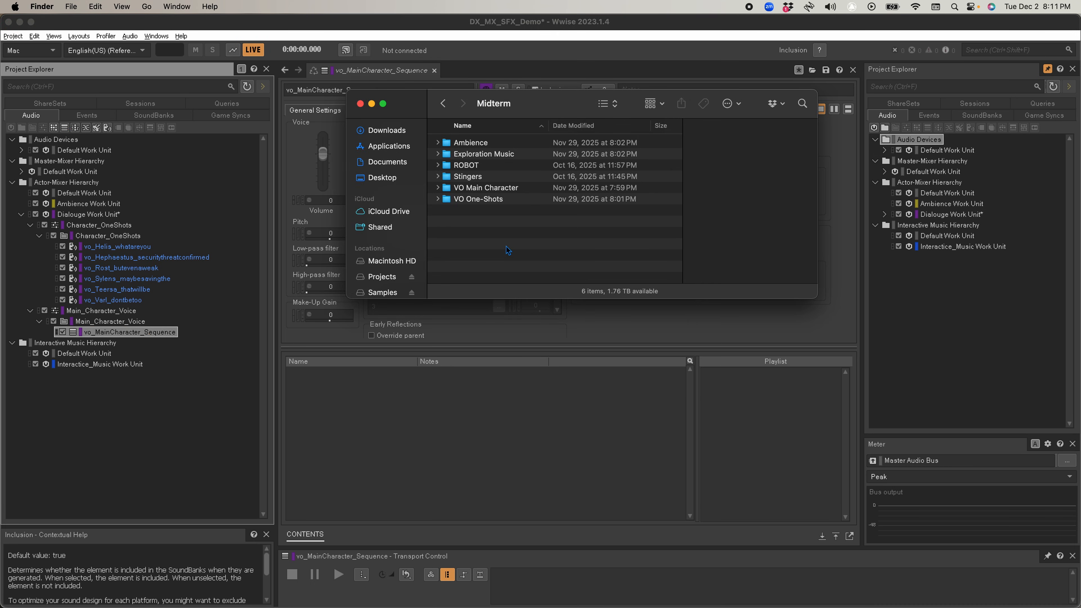
Step: Import all six WAV files from the VO Main Character folder into vo_MainCharacter_Sequence as Sound Voice and expand the container
{"action": "left_click", "coordinate": [438, 187]}
{"action": "left_click", "coordinate": [471, 201]}
{"action": "left_click", "coordinate": [494, 255], "text": "shift"}
{"action": "left_click_drag", "start_coordinate": [506, 235], "coordinate": [172, 333]}
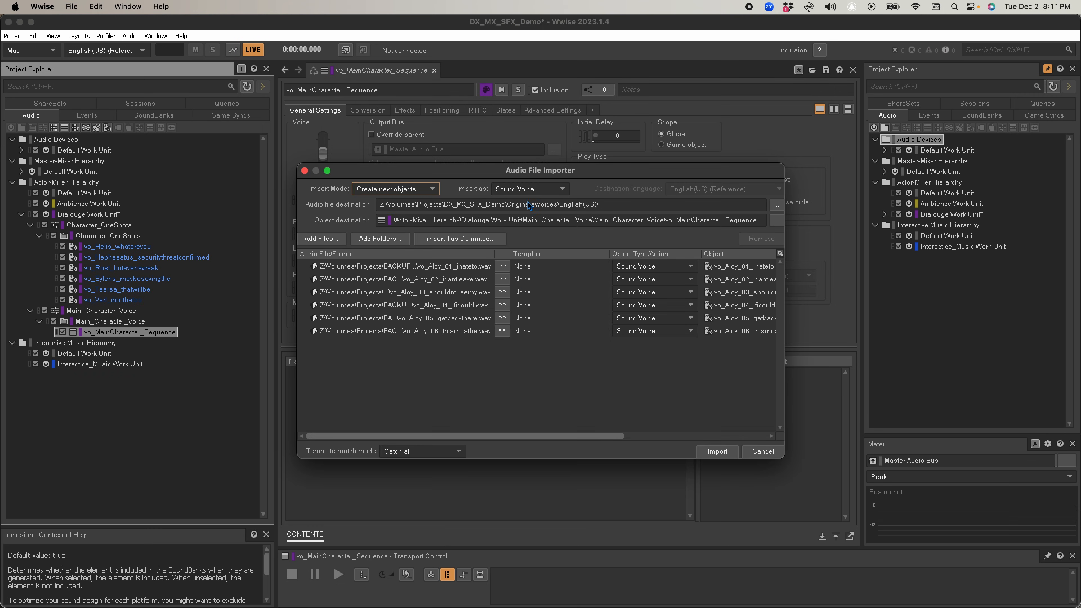
{"action": "left_click", "coordinate": [719, 452]}
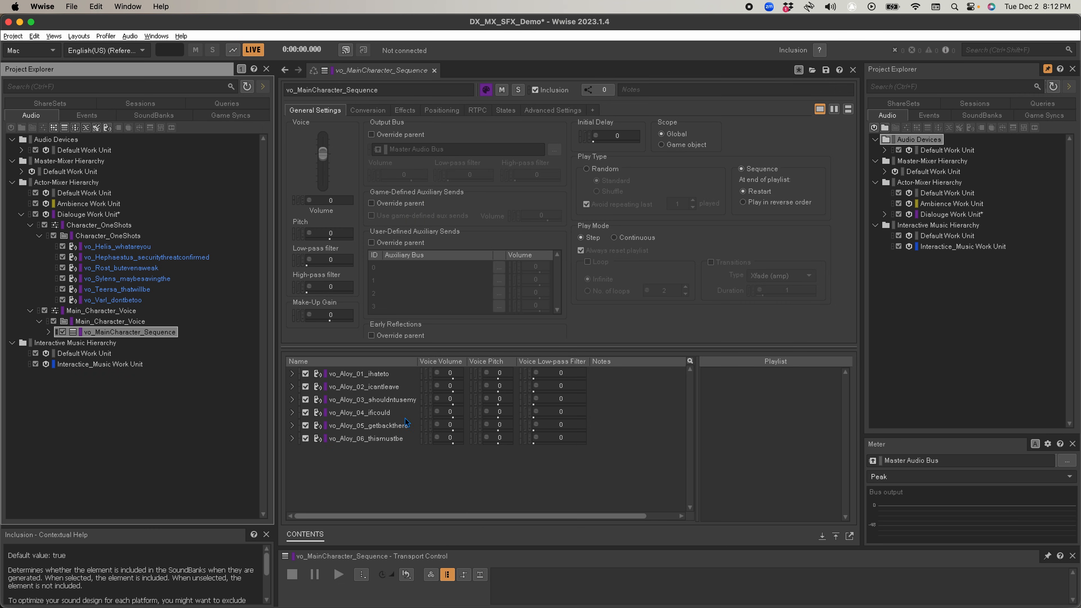
{"action": "left_click", "coordinate": [48, 332]}
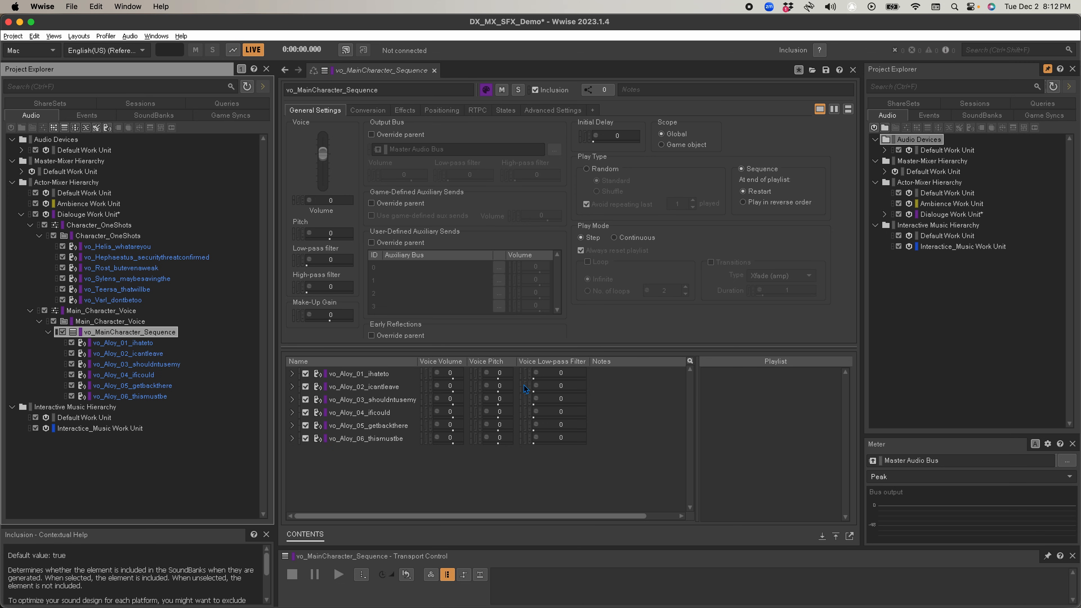
Step: Add all six vo_Aloy voice lines, 01 to 06 in order, to the playlist of vo_MainCharacter_Sequence
{"action": "left_click", "coordinate": [383, 374]}
{"action": "left_click", "coordinate": [375, 442], "text": "shift"}
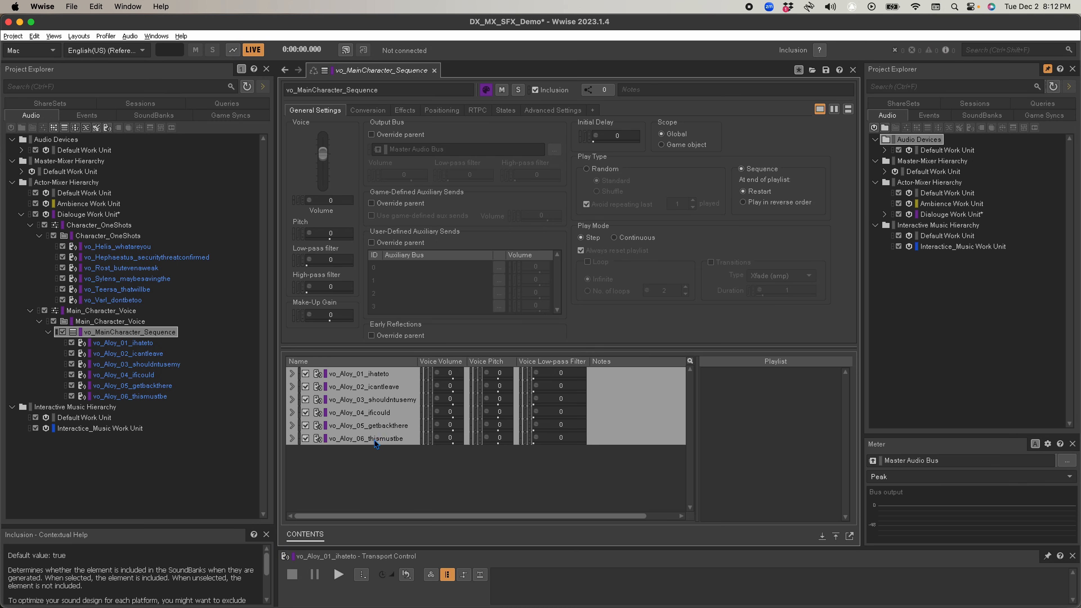
{"action": "left_click_drag", "start_coordinate": [350, 374], "coordinate": [741, 401]}
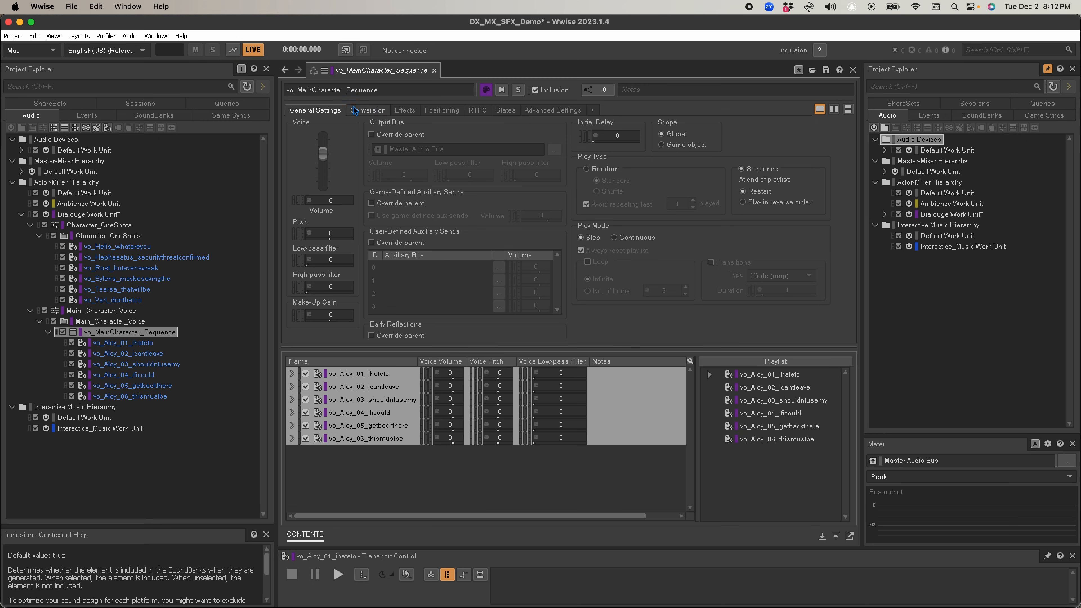
Step: Review the general settings of vo_MainCharacter_Sequence and play the container twice to check that its playlist advances line by line
{"action": "left_click", "coordinate": [315, 112]}
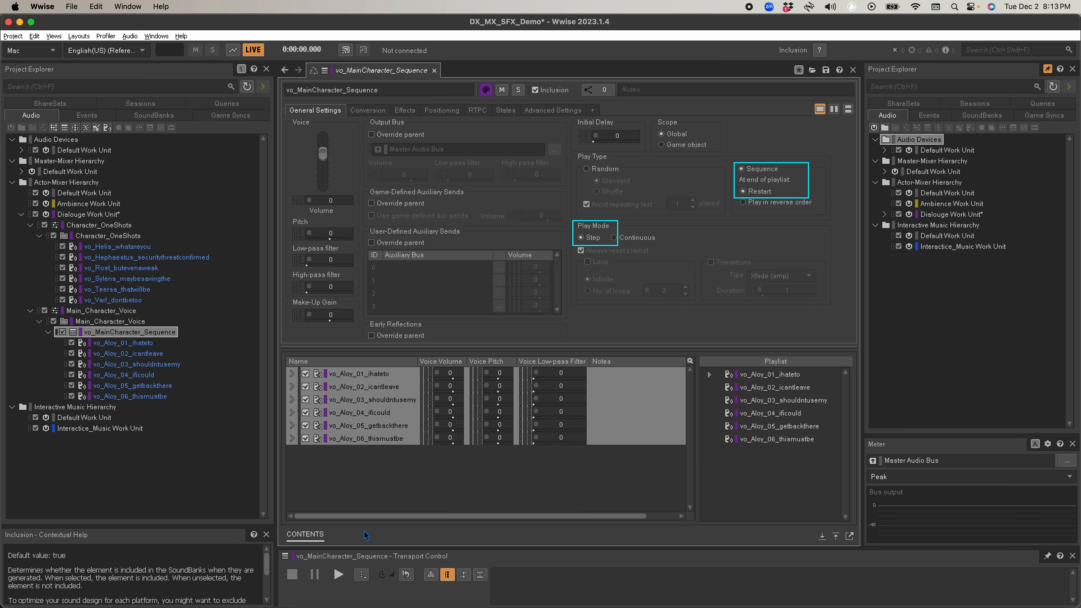
{"action": "left_click", "coordinate": [338, 575]}
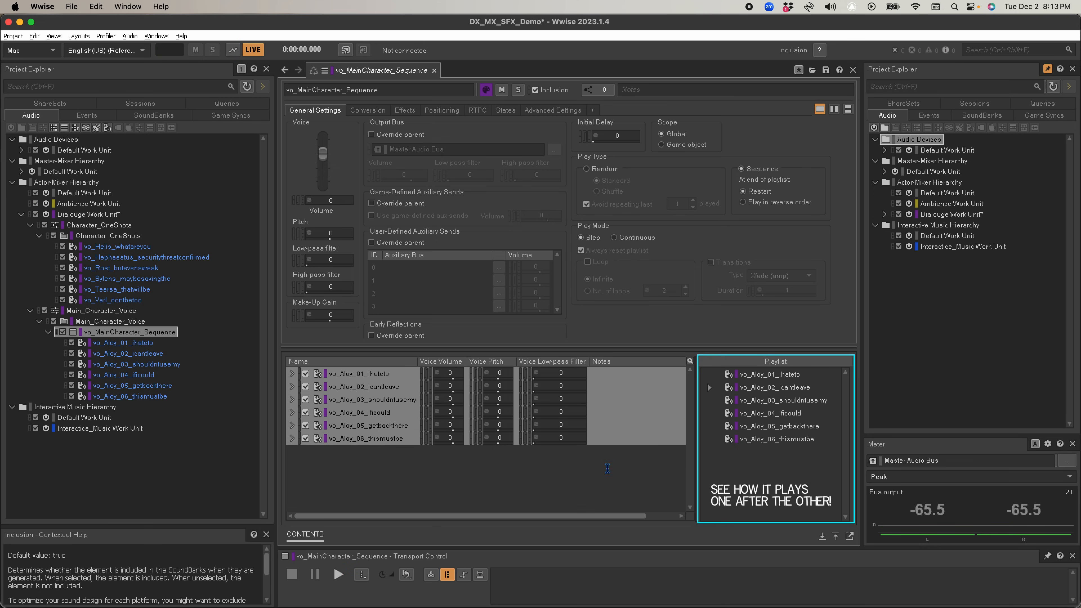
{"action": "left_click", "coordinate": [338, 575]}
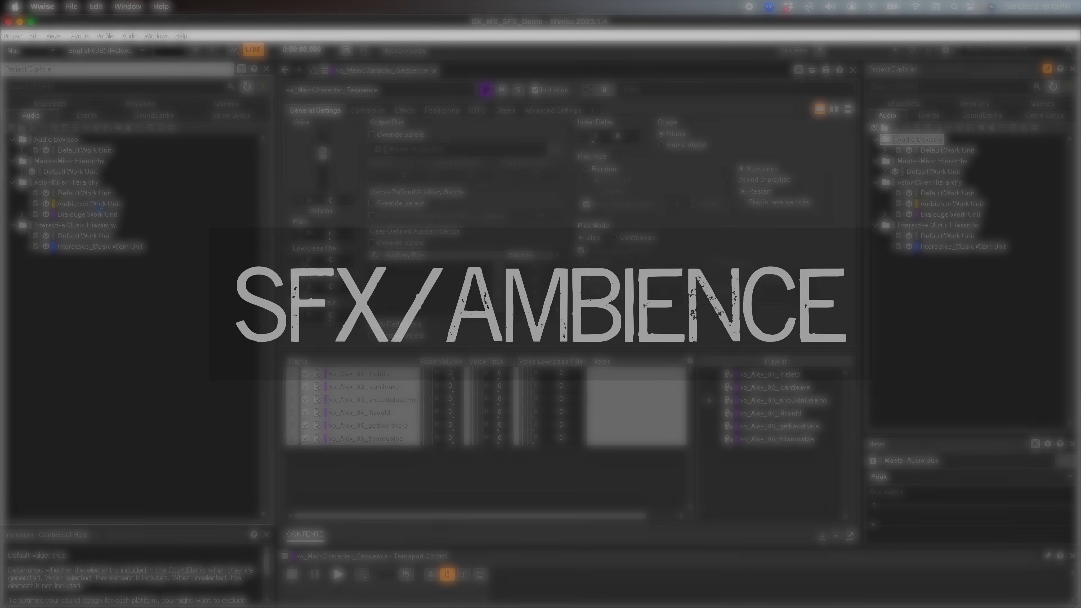
Step: Create an Actor-Mixer named Ambience inside the Ambience Work Unit
{"action": "left_click", "coordinate": [97, 204]}
{"action": "left_click", "coordinate": [44, 129]}
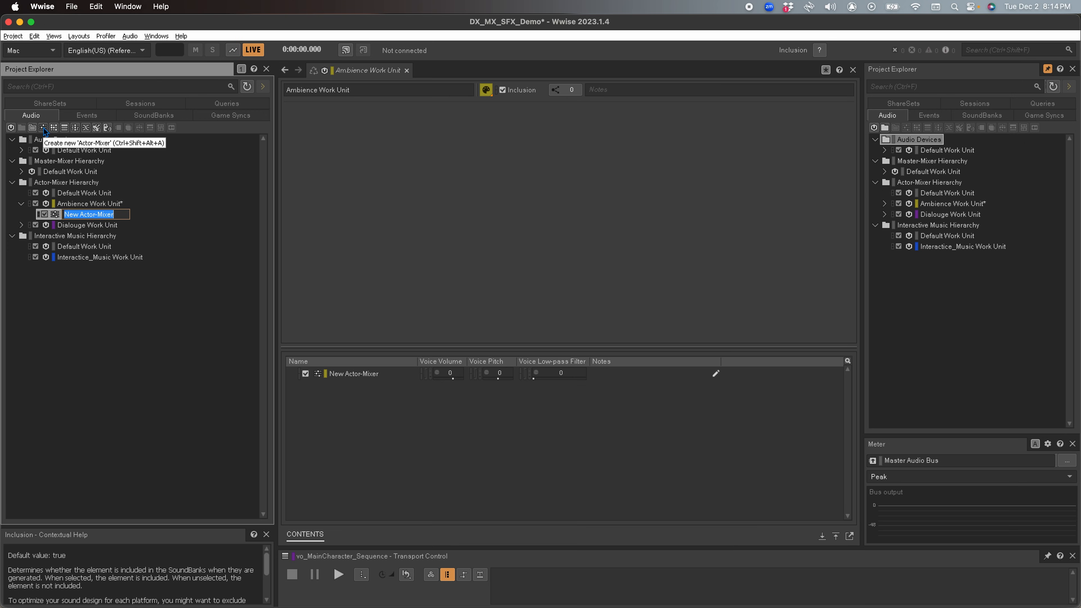
{"action": "type", "text": "Ambience"}
{"action": "key", "text": "Return"}
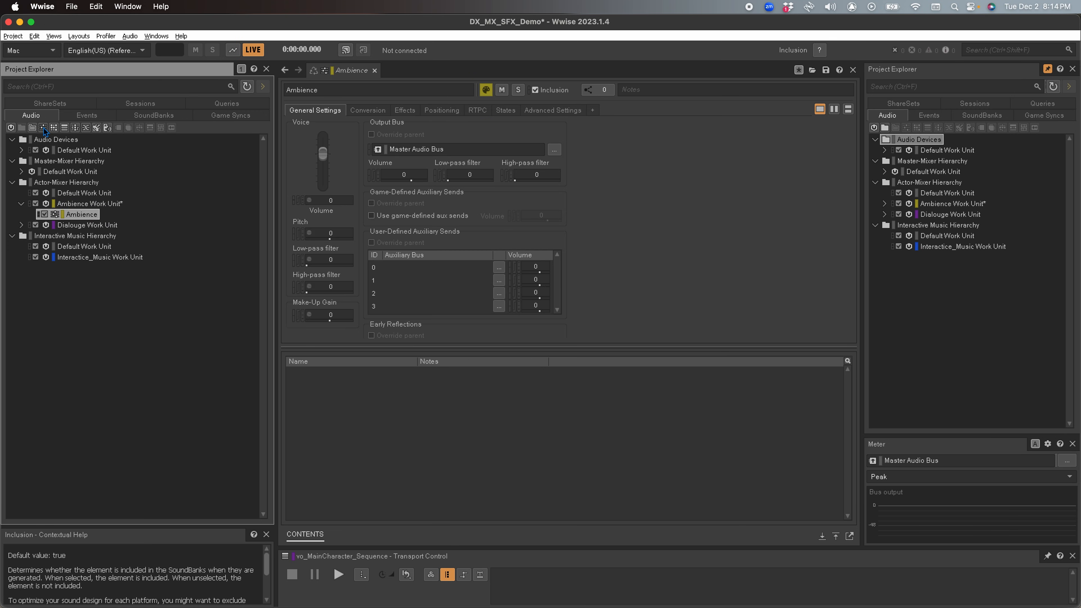
Step: Add a virtual folder named 2D_Environmental_Ambiences inside the Ambience Actor-Mixer
{"action": "left_click", "coordinate": [30, 130]}
{"action": "type", "text": "2D_environmental"}
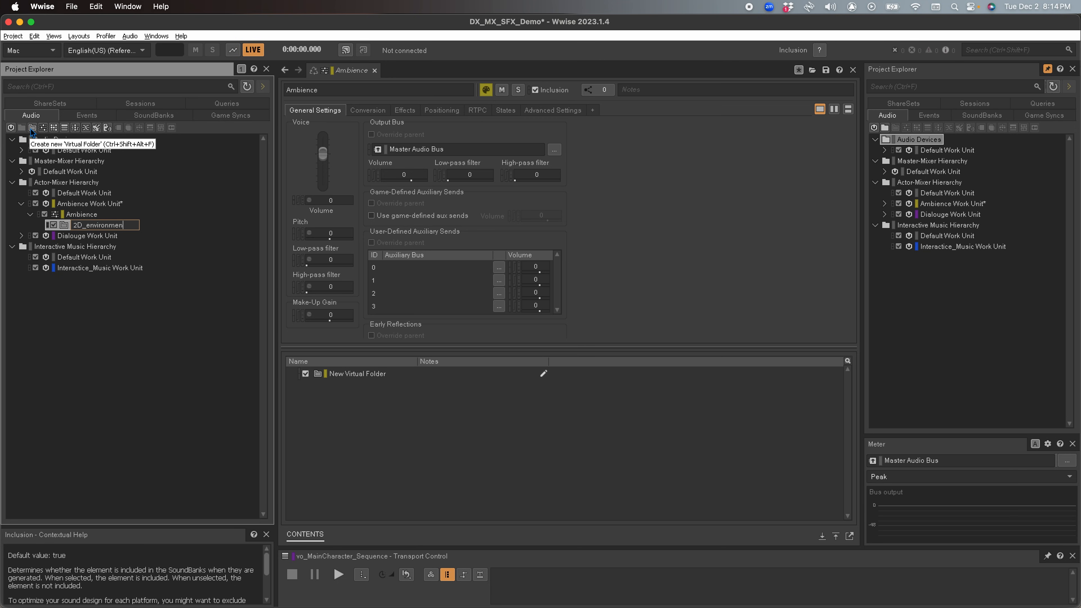
{"action": "left_click", "coordinate": [91, 224]}
{"action": "key", "text": "BackSpace"}
{"action": "type", "text": "E"}
{"action": "left_click", "coordinate": [137, 226]}
{"action": "type", "text": "_Ambiences"}
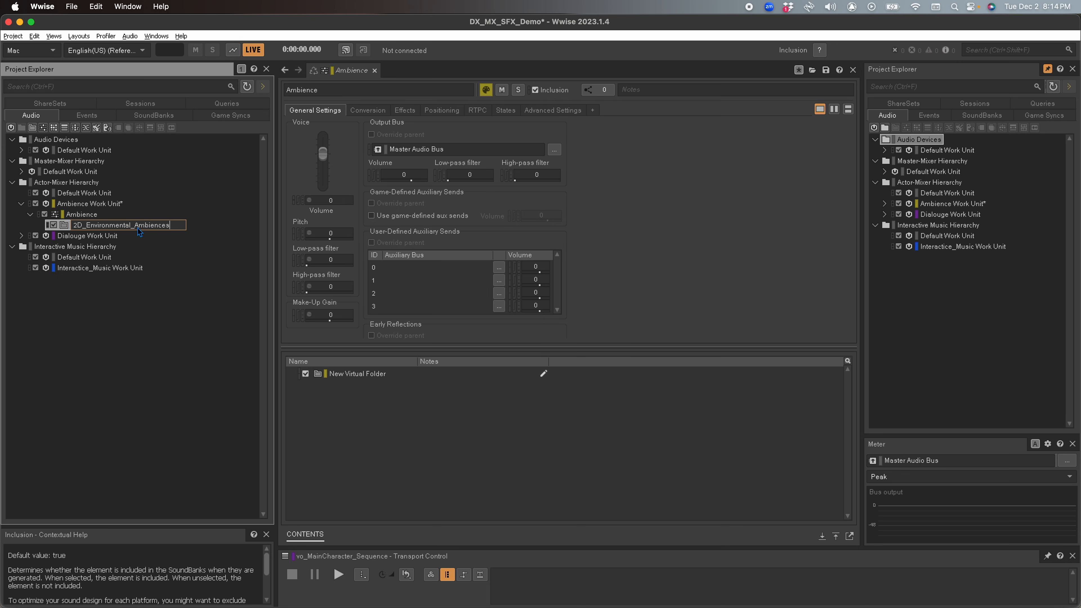
{"action": "key", "text": "Return"}
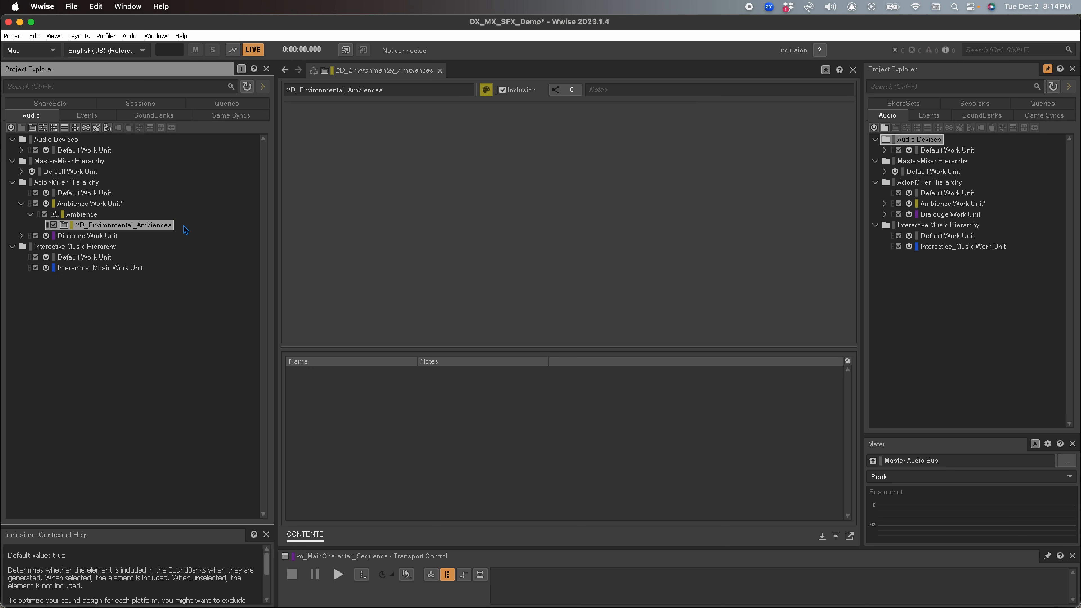
Step: Import the heavy rain loop WAV from the Ambience folder into 2D_Environmental_Ambiences as Sound SFX and select the new sound
{"action": "left_click", "coordinate": [438, 188]}
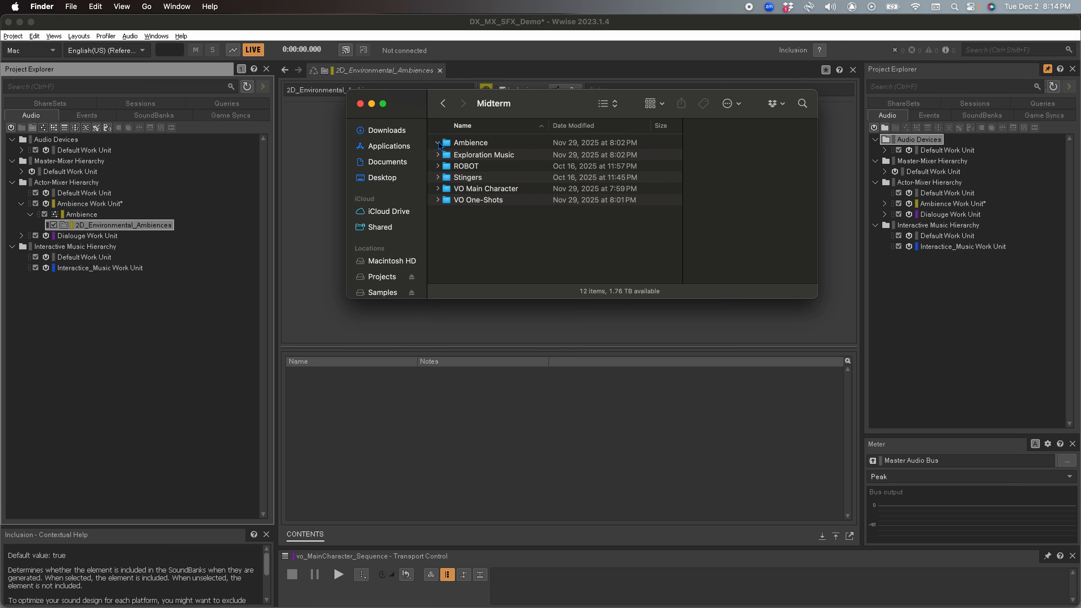
{"action": "left_click", "coordinate": [438, 143]}
{"action": "left_click_drag", "start_coordinate": [483, 200], "coordinate": [121, 226]}
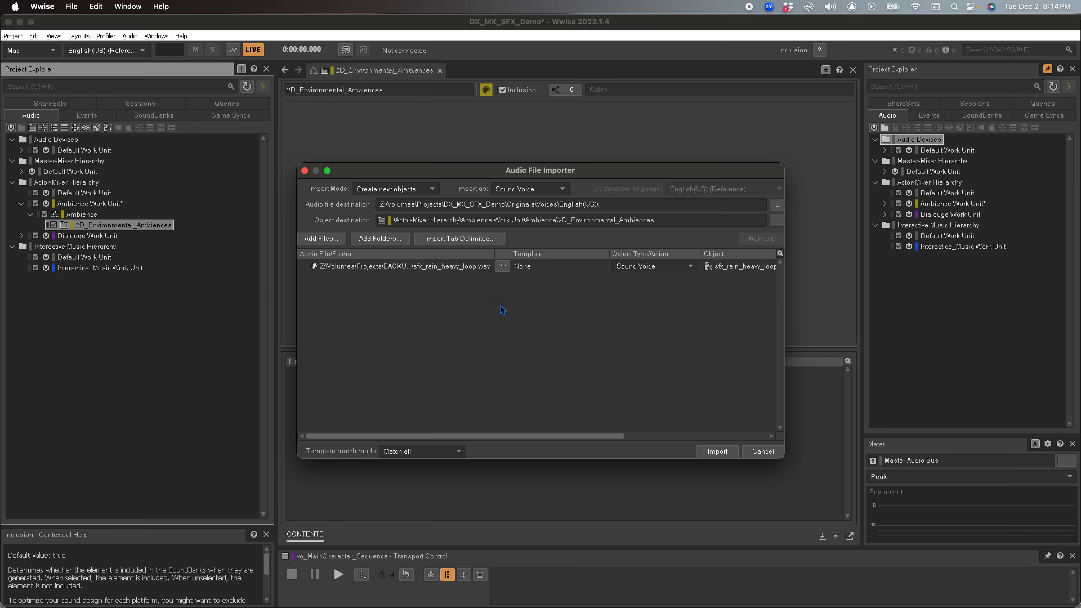
{"action": "left_click", "coordinate": [513, 190]}
{"action": "left_click", "coordinate": [512, 200]}
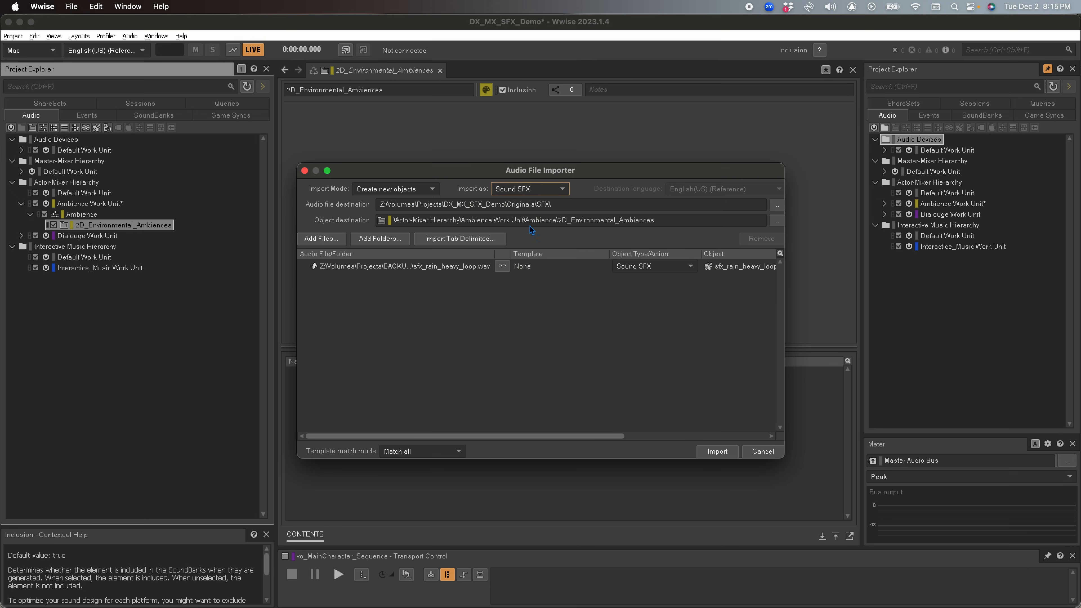
{"action": "left_click", "coordinate": [716, 451]}
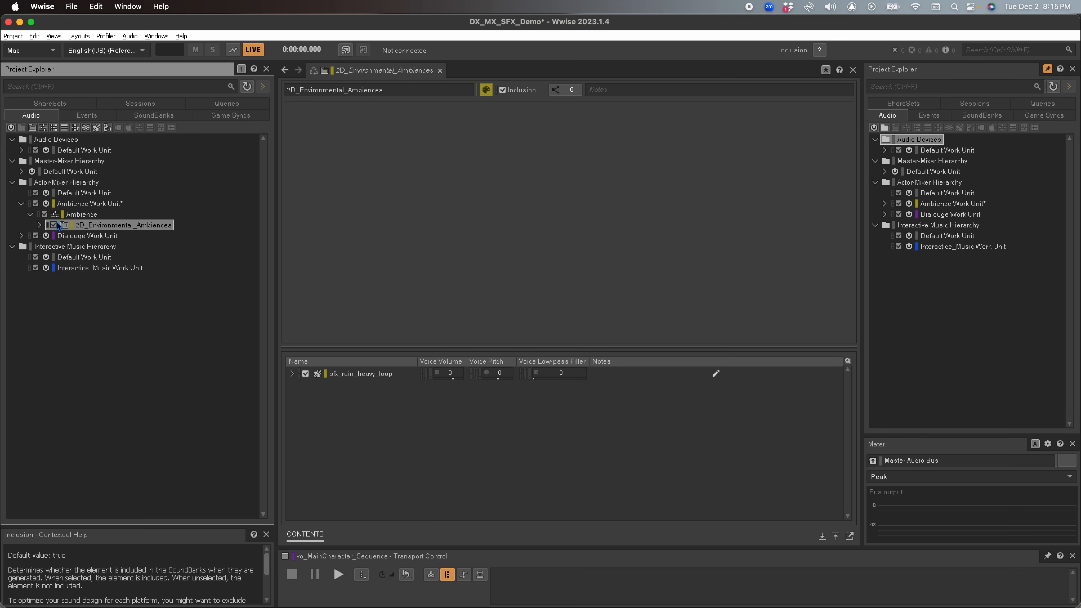
{"action": "left_click", "coordinate": [39, 225]}
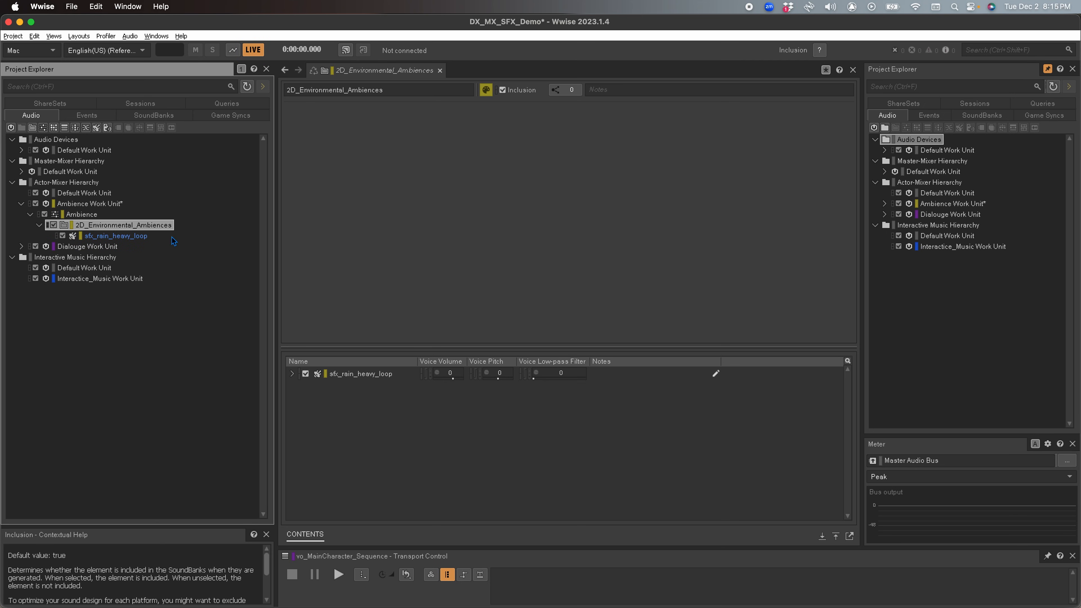
{"action": "left_click", "coordinate": [99, 238]}
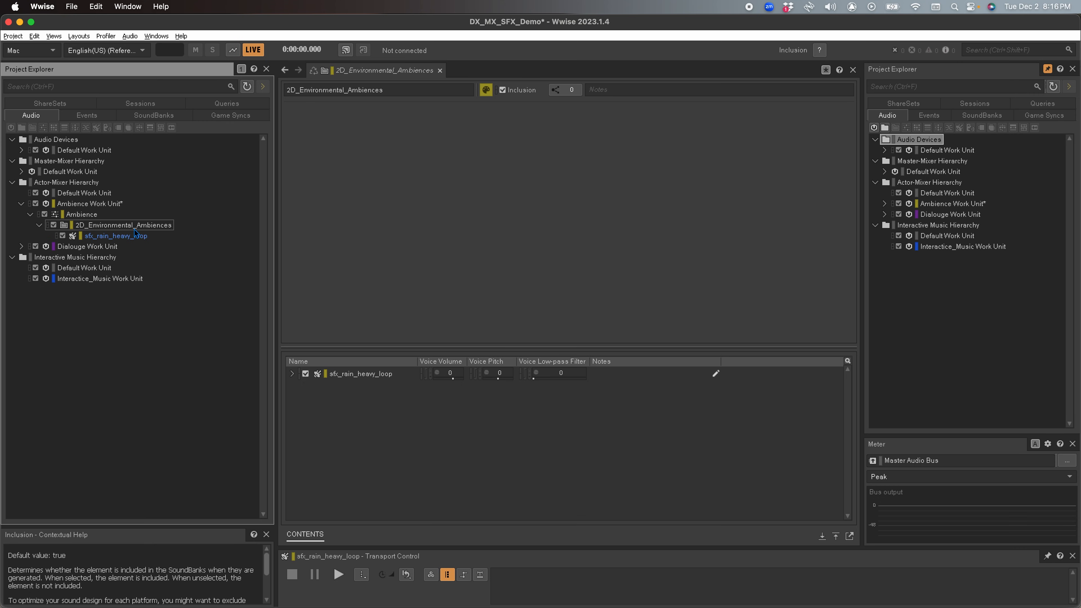
Step: Enable infinite looping on the sfx_rain_heavy_loop sound, then play and stop it to check the result
{"action": "double_click", "coordinate": [140, 238]}
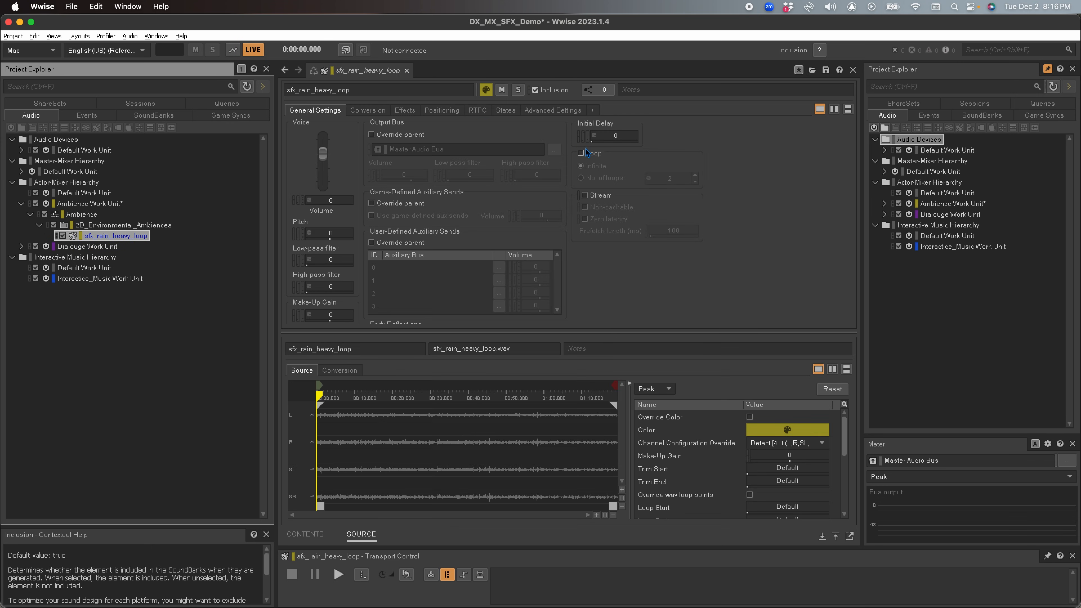
{"action": "left_click", "coordinate": [582, 153]}
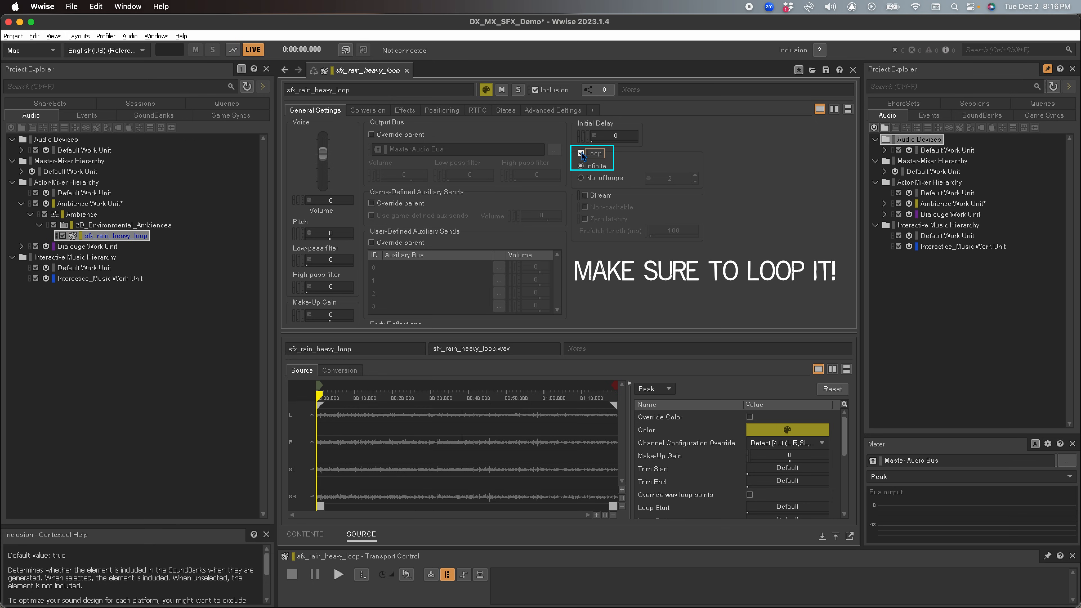
{"action": "left_click", "coordinate": [338, 575]}
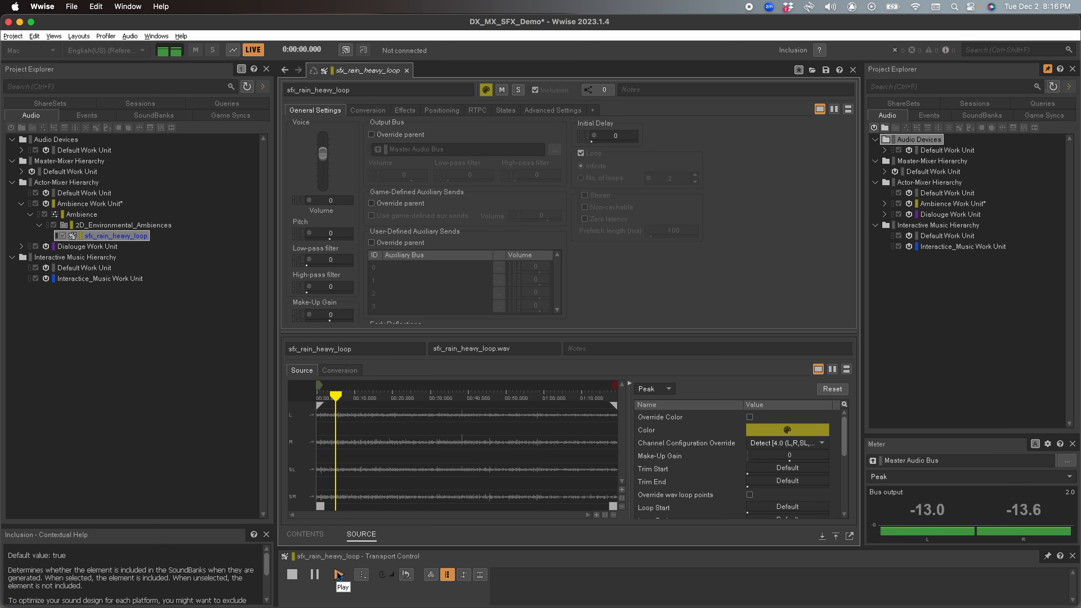
{"action": "left_click", "coordinate": [293, 576]}
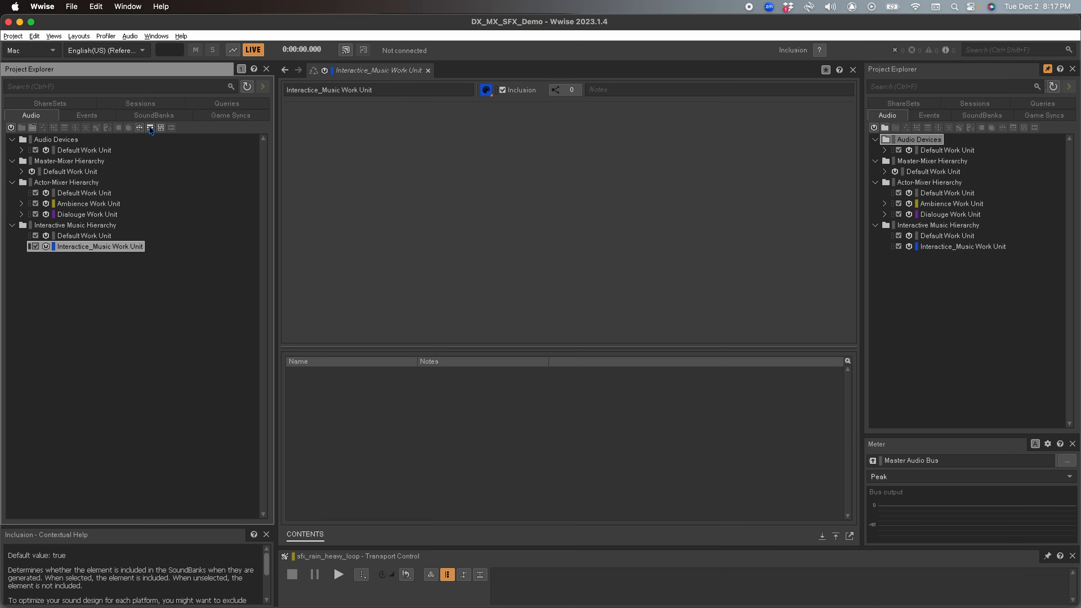
Step: Create a Music Playlist Container named MX_Overworld inside the Interactice_Music Work Unit and save the project
{"action": "left_click", "coordinate": [150, 127]}
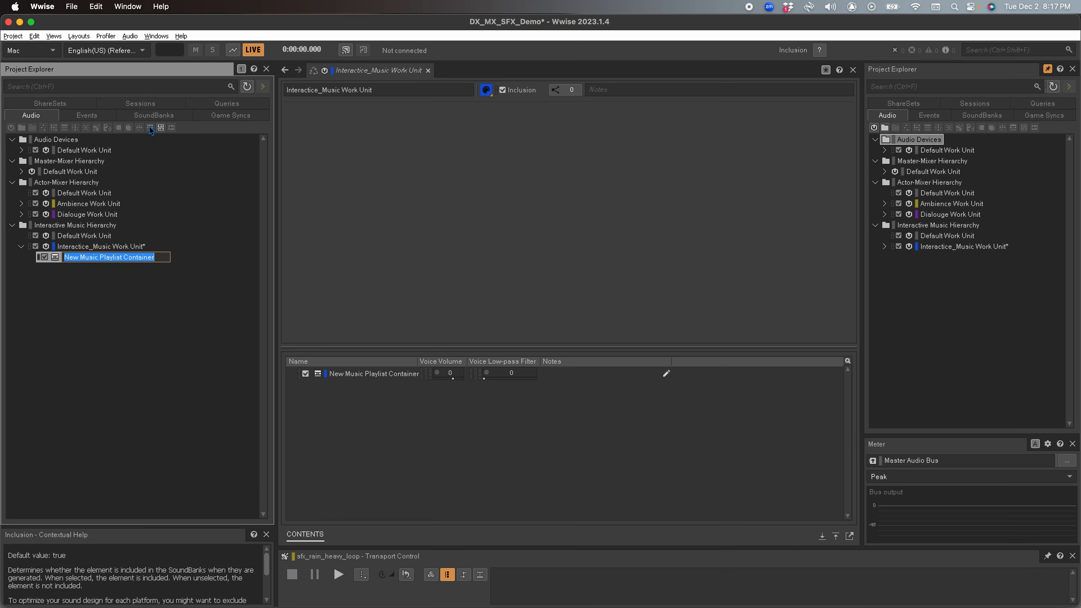
{"action": "type", "text": "MX_Overworld"}
{"action": "key", "text": "Return"}
{"action": "key", "text": "ctrl+s"}
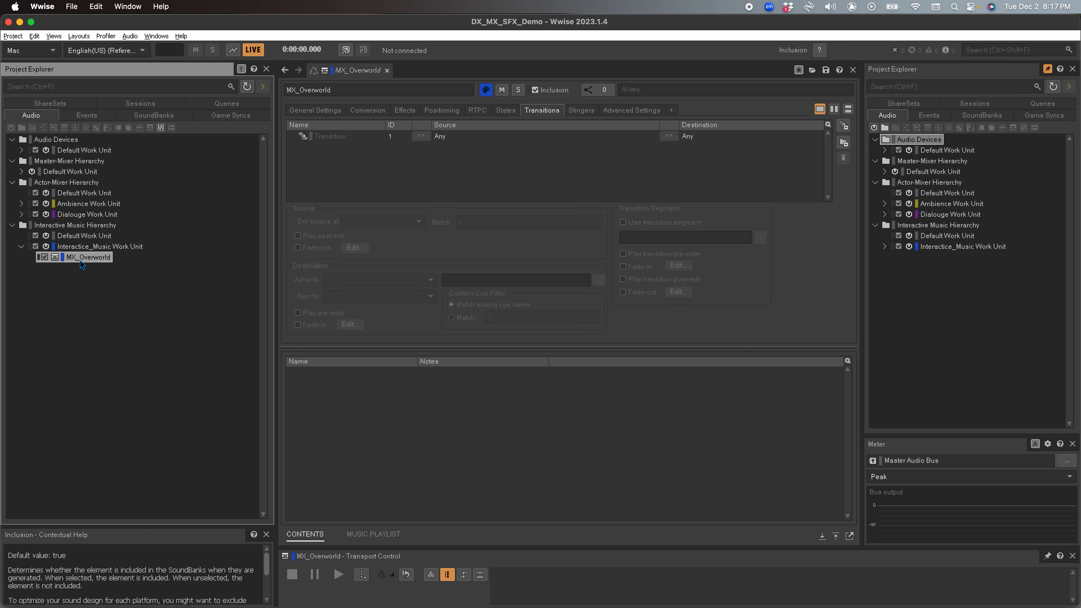
Step: Add a Music Segment named MX_Overworld inside the MX_Overworld playlist container
{"action": "left_click", "coordinate": [162, 127]}
{"action": "type", "text": "MX_Overworld"}
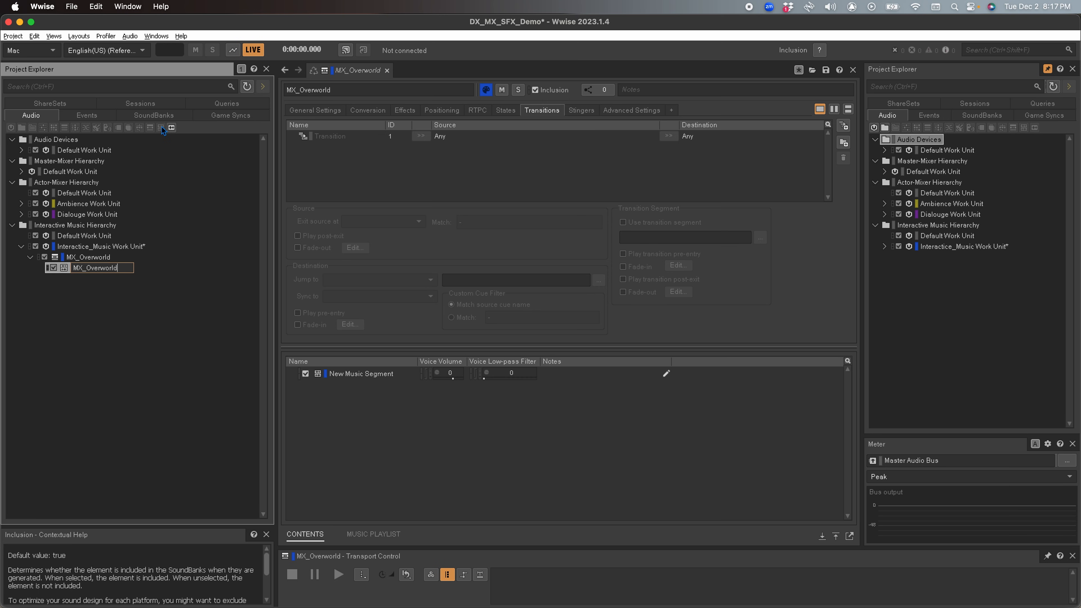
{"action": "key", "text": "Return"}
Step: Import the three MX_Overworld layer files from the Exploration Music folder into the MX_Overworld segment as Music Tracks
{"action": "key", "text": "super+Tab"}
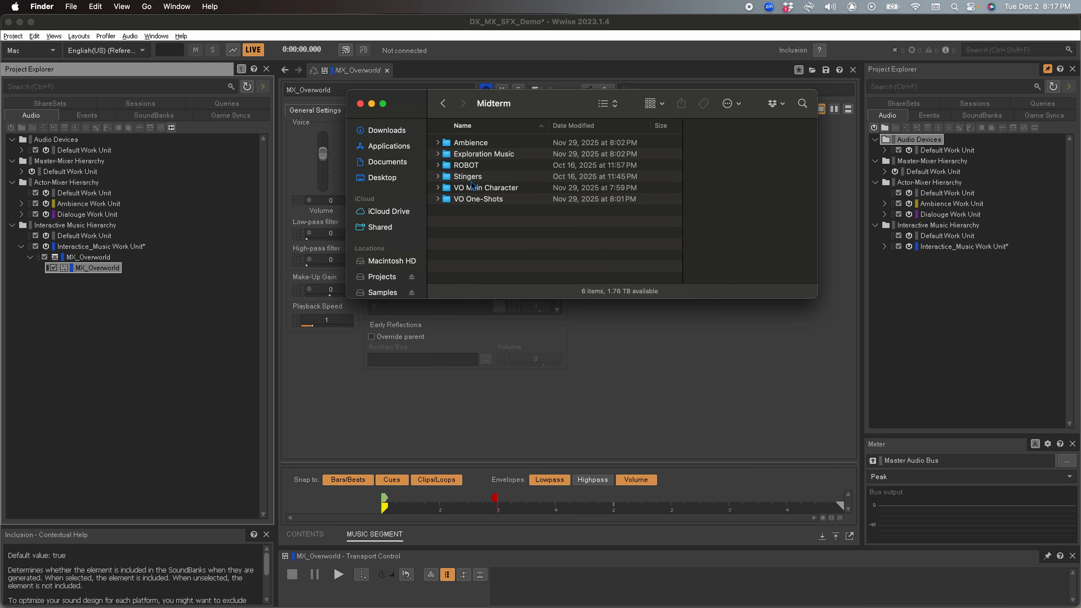
{"action": "left_click", "coordinate": [438, 154]}
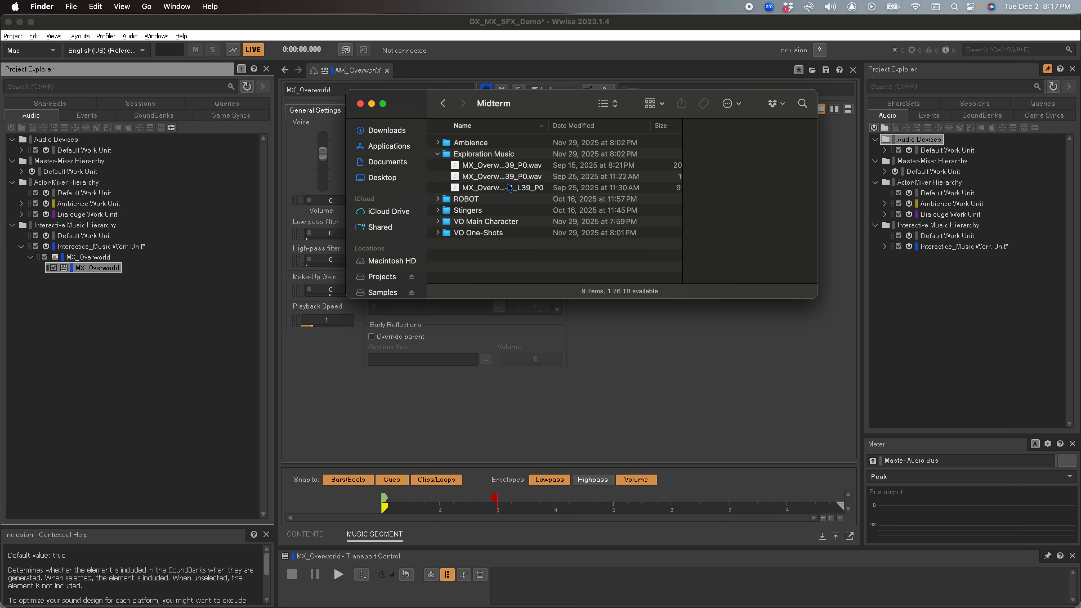
{"action": "left_click", "coordinate": [504, 165]}
{"action": "key", "text": "shift+Down"}
{"action": "key", "text": "shift+Down"}
{"action": "left_click_drag", "start_coordinate": [516, 172], "coordinate": [99, 271]}
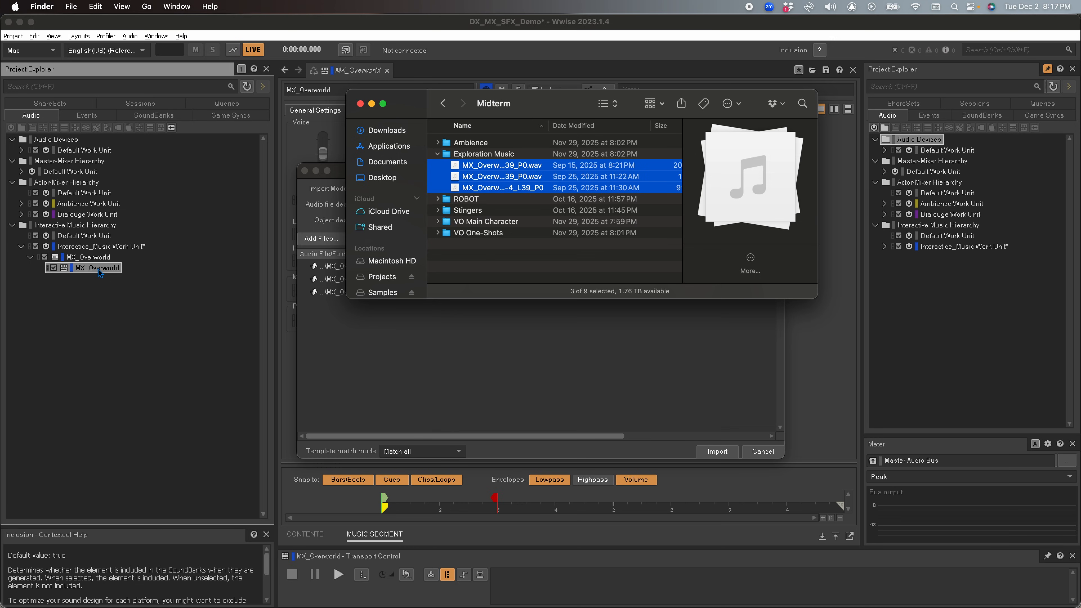
{"action": "left_click", "coordinate": [384, 345]}
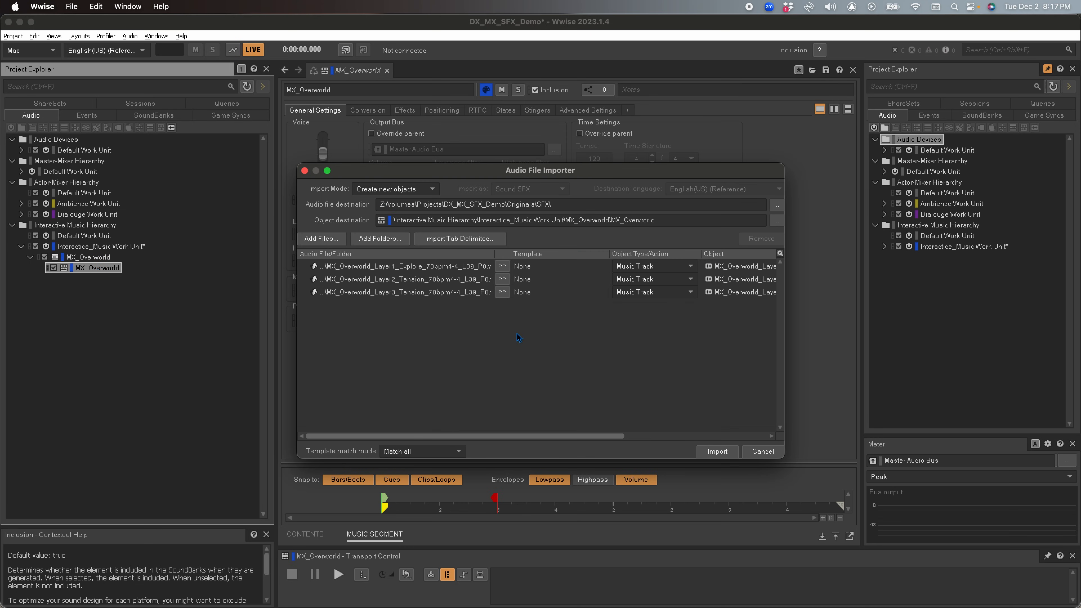
{"action": "left_click_drag", "start_coordinate": [634, 267], "coordinate": [632, 294]}
{"action": "left_click", "coordinate": [718, 451]}
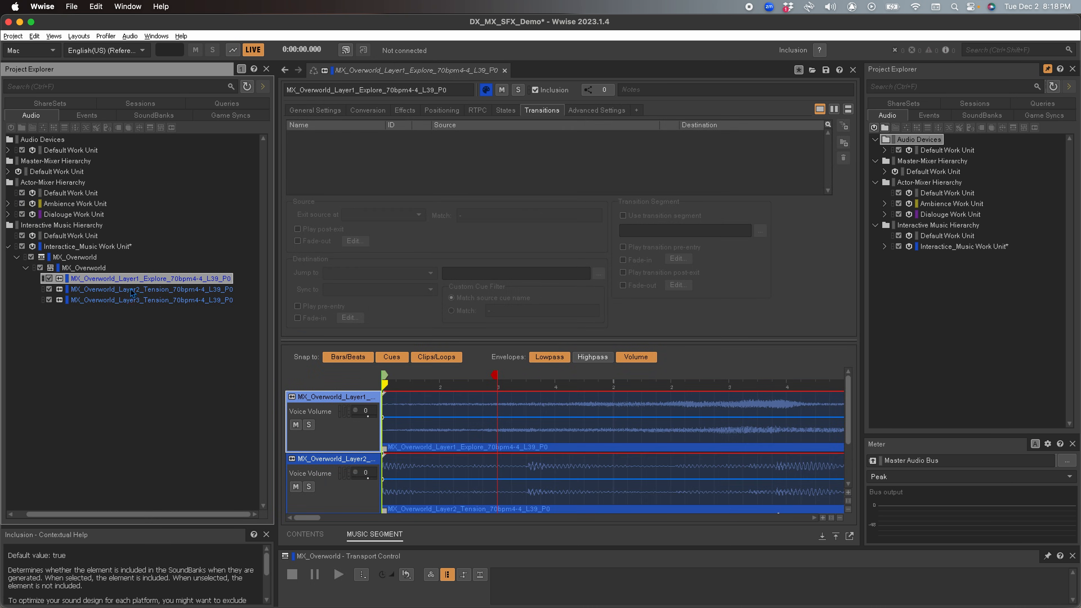
Step: Add the MX_Overworld segment to its container's playlist and set the Sequence Continuous group's loop count to Infinite
{"action": "left_click", "coordinate": [79, 258]}
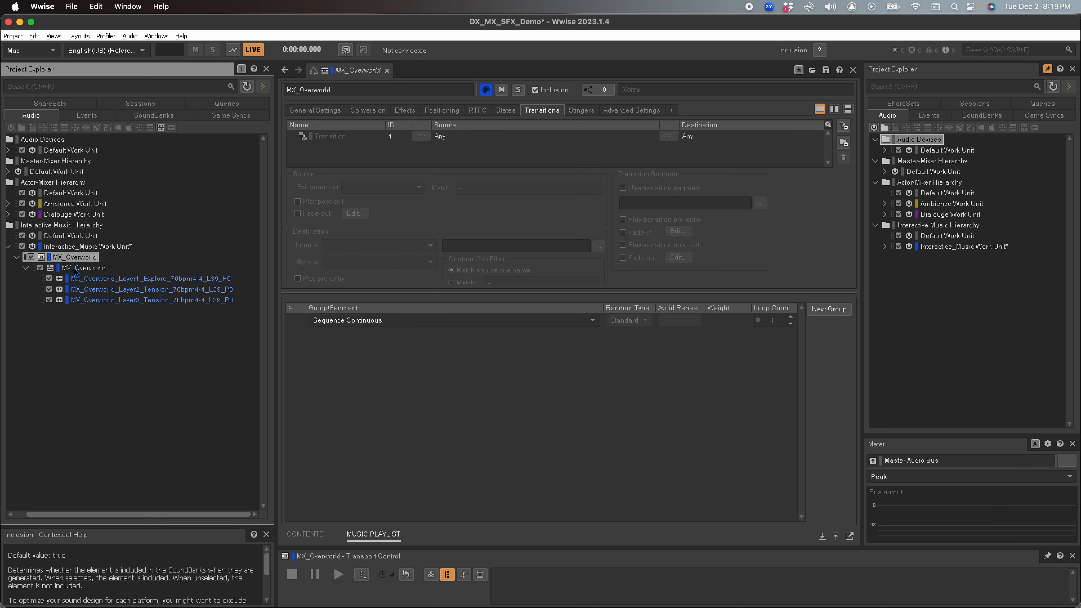
{"action": "left_click_drag", "start_coordinate": [84, 269], "coordinate": [351, 359]}
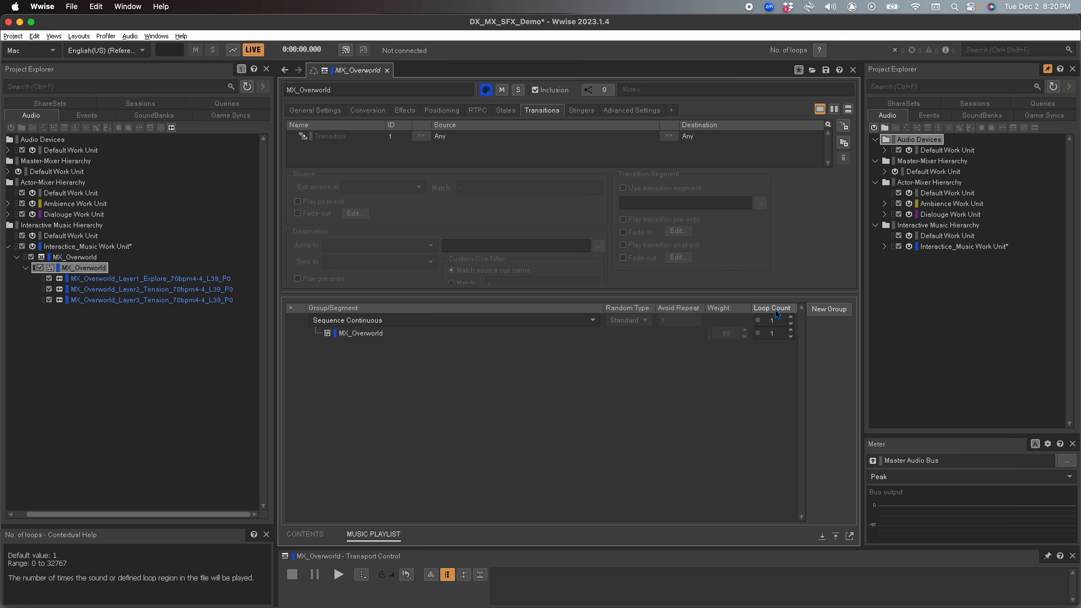
{"action": "left_click", "coordinate": [790, 325]}
Step: Set the tempo of the MX_Overworld playlist container to 70 in its general settings
{"action": "left_click", "coordinate": [75, 258]}
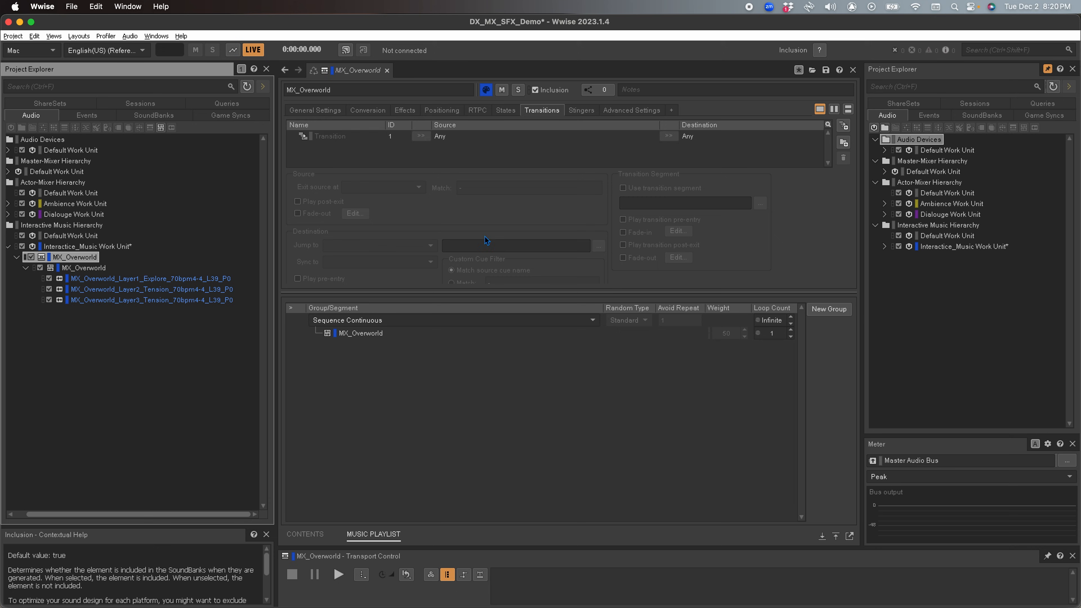
{"action": "left_click", "coordinate": [325, 110]}
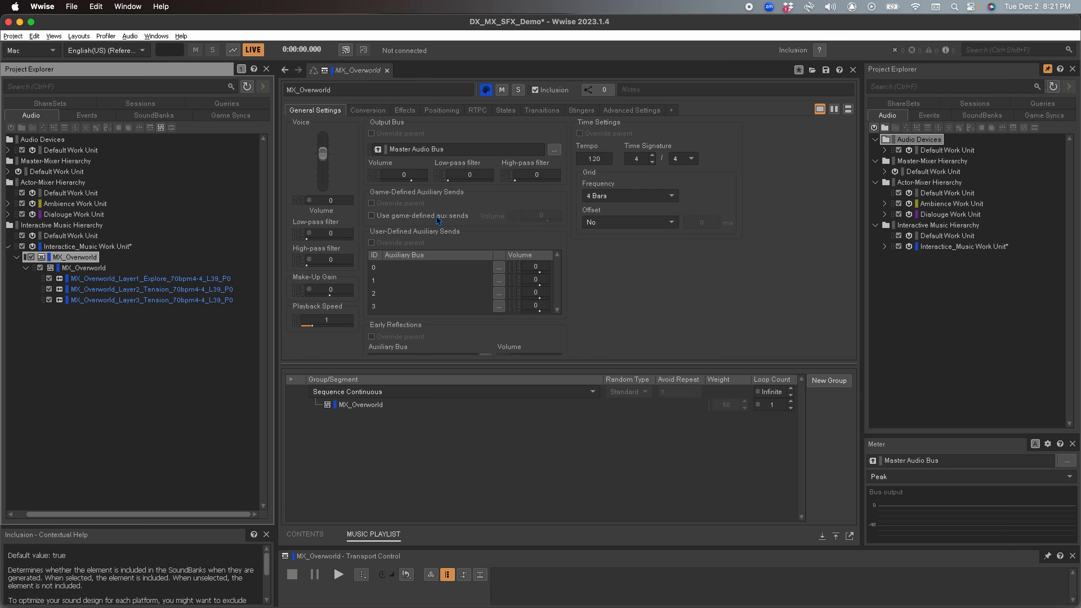
{"action": "left_click", "coordinate": [595, 158]}
{"action": "type", "text": "70"}
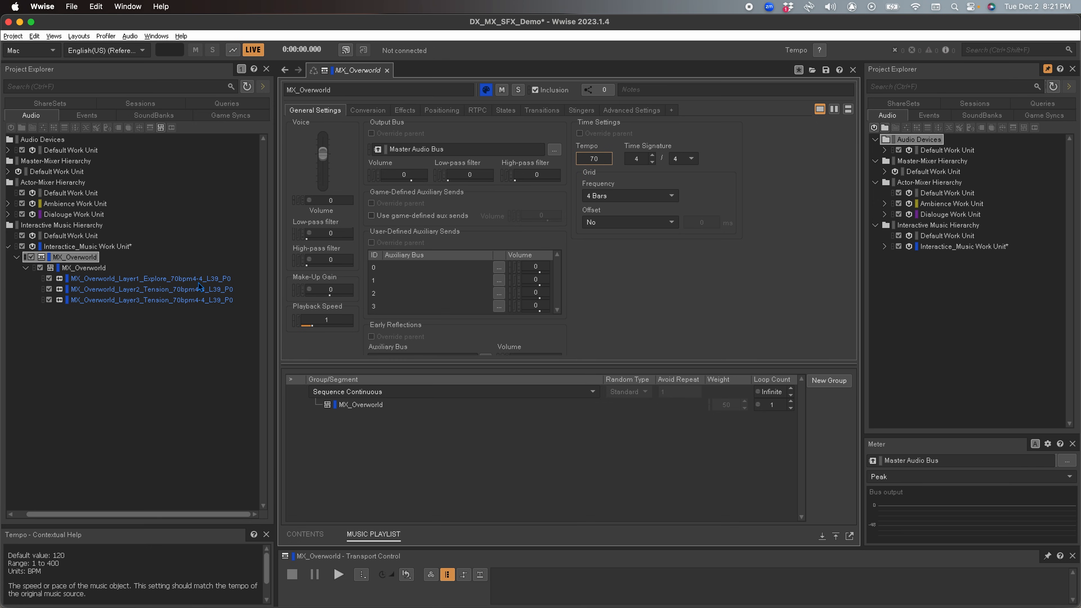
Step: Extend the Layer3 Tension clip to match the Layer1 clip's length and move the segment's exit cue to about bar 23
{"action": "left_click", "coordinate": [172, 282]}
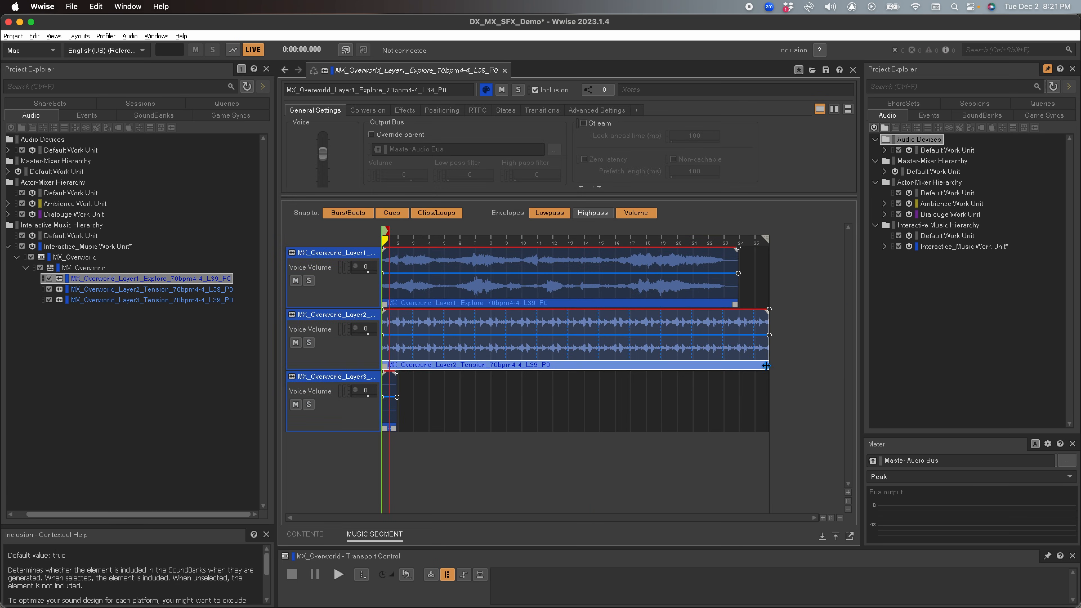
{"action": "left_click_drag", "start_coordinate": [394, 429], "coordinate": [739, 428]}
{"action": "left_click", "coordinate": [823, 518]}
{"action": "left_click", "coordinate": [822, 518]}
{"action": "left_click_drag", "start_coordinate": [473, 518], "coordinate": [445, 518]}
{"action": "left_click_drag", "start_coordinate": [394, 231], "coordinate": [761, 237]}
{"action": "left_click", "coordinate": [742, 241]}
{"action": "left_click", "coordinate": [841, 519]}
{"action": "left_click", "coordinate": [841, 518]}
{"action": "left_click", "coordinate": [841, 518]}
{"action": "left_click", "coordinate": [841, 519]}
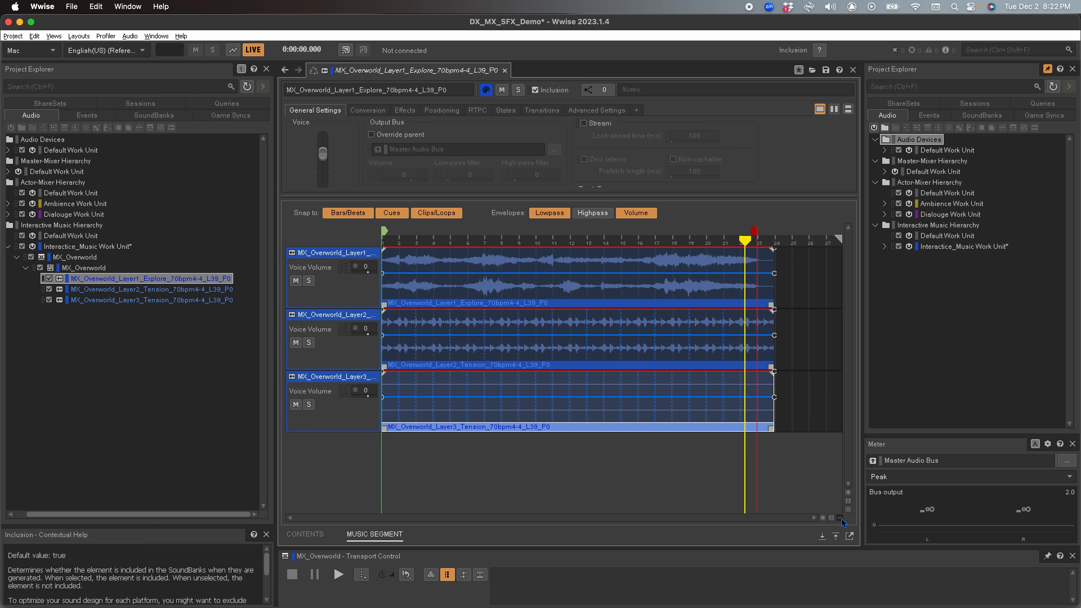
{"action": "left_click", "coordinate": [841, 518]}
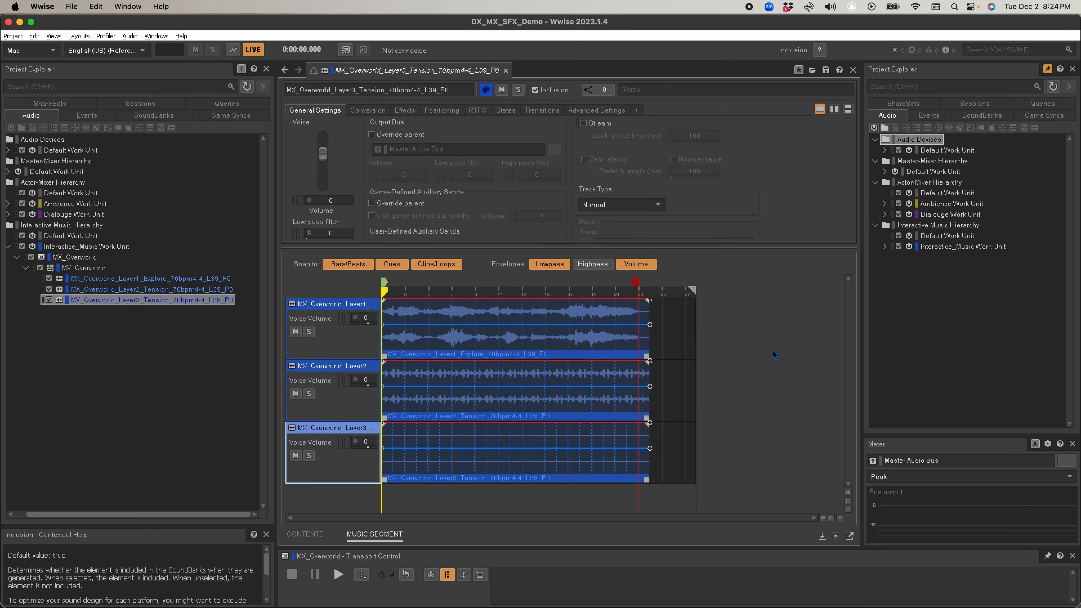
Step: Solo the Layer1 Explore track and play the segment briefly to hear that layer alone
{"action": "left_click", "coordinate": [152, 280]}
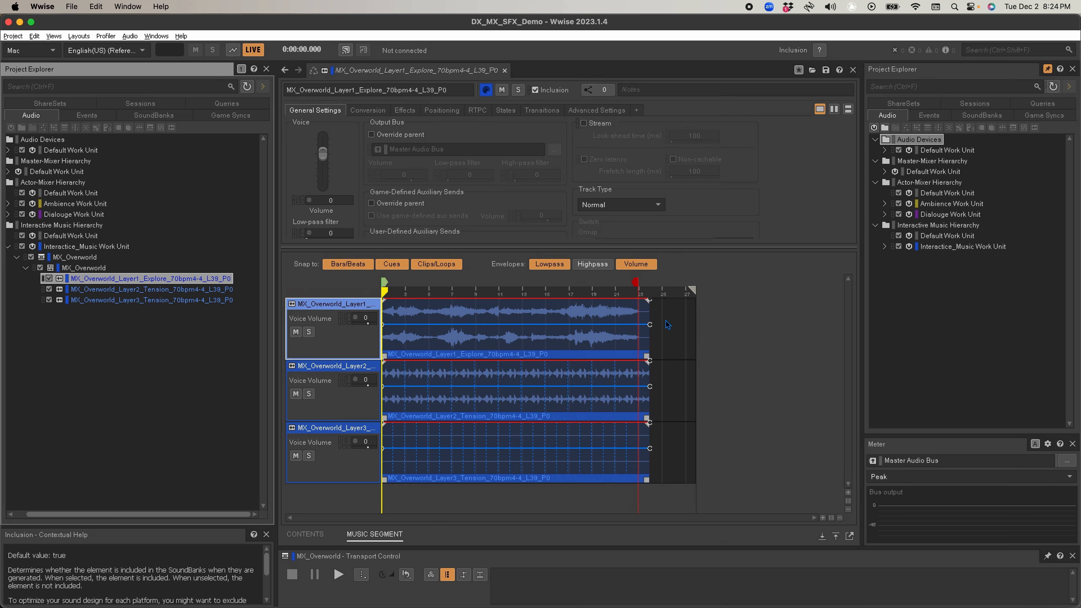
{"action": "left_click", "coordinate": [308, 332]}
{"action": "left_click", "coordinate": [338, 575]}
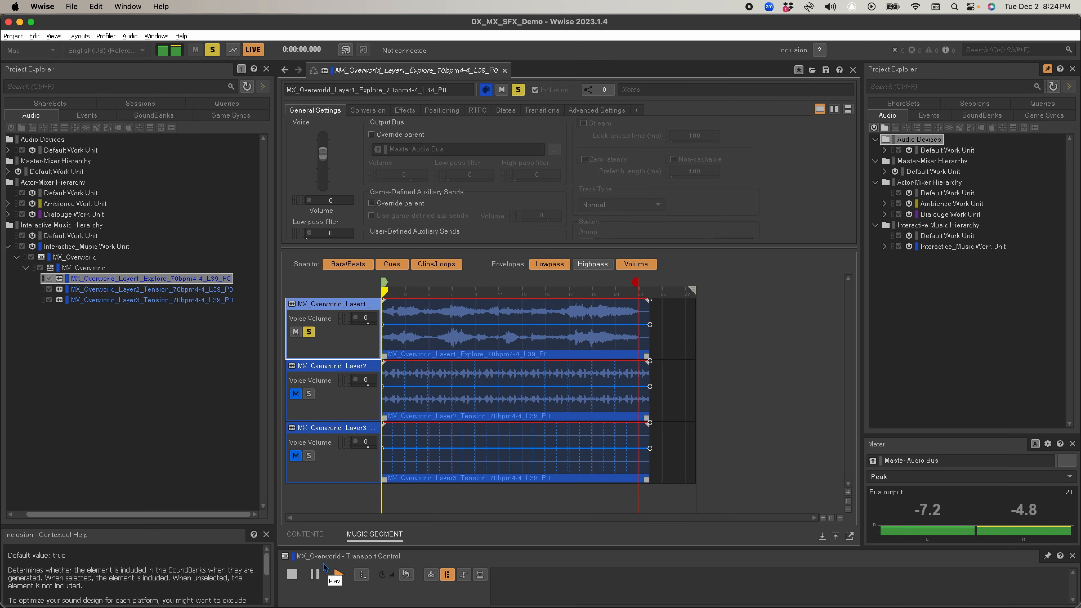
{"action": "left_click", "coordinate": [292, 575]}
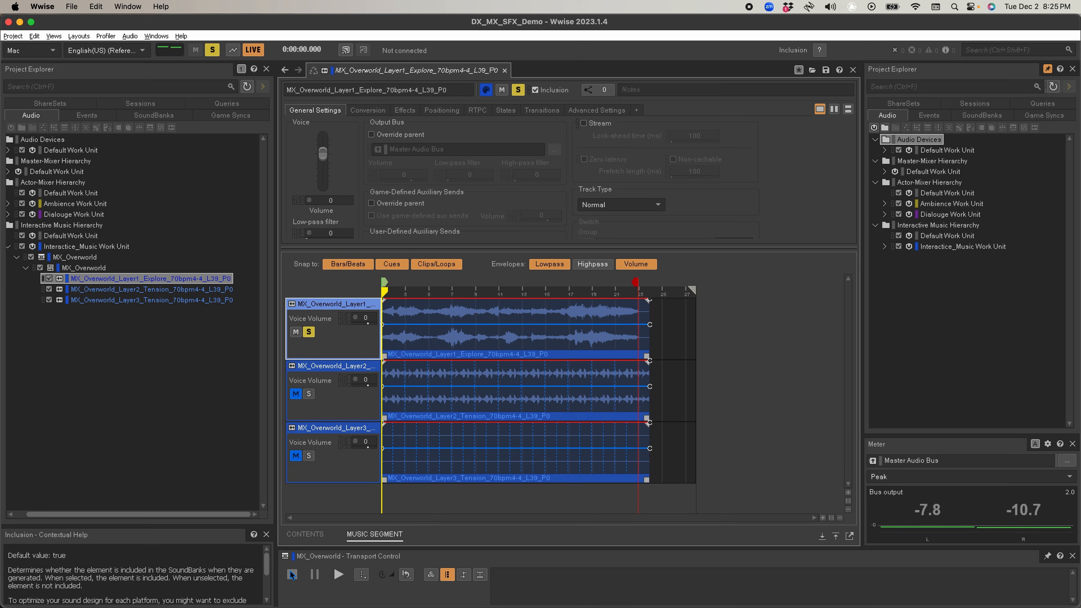
Step: Audition the Layer2 and Layer3 Tension tracks soloed without Layer1, add Layer1 to the solo during playback, and stop
{"action": "left_click", "coordinate": [188, 292]}
{"action": "left_click", "coordinate": [196, 300]}
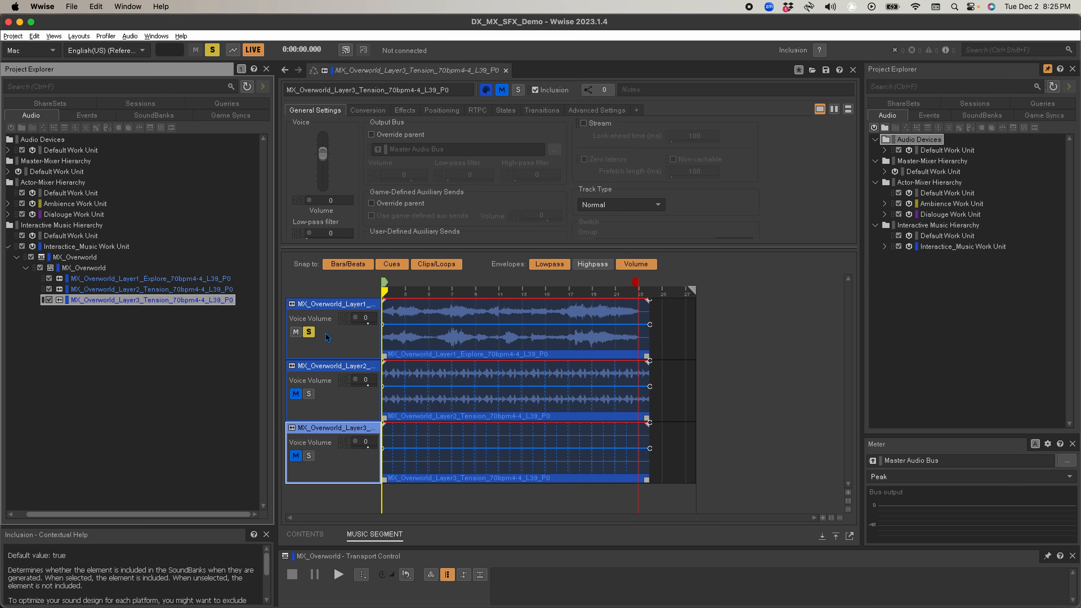
{"action": "left_click", "coordinate": [309, 332]}
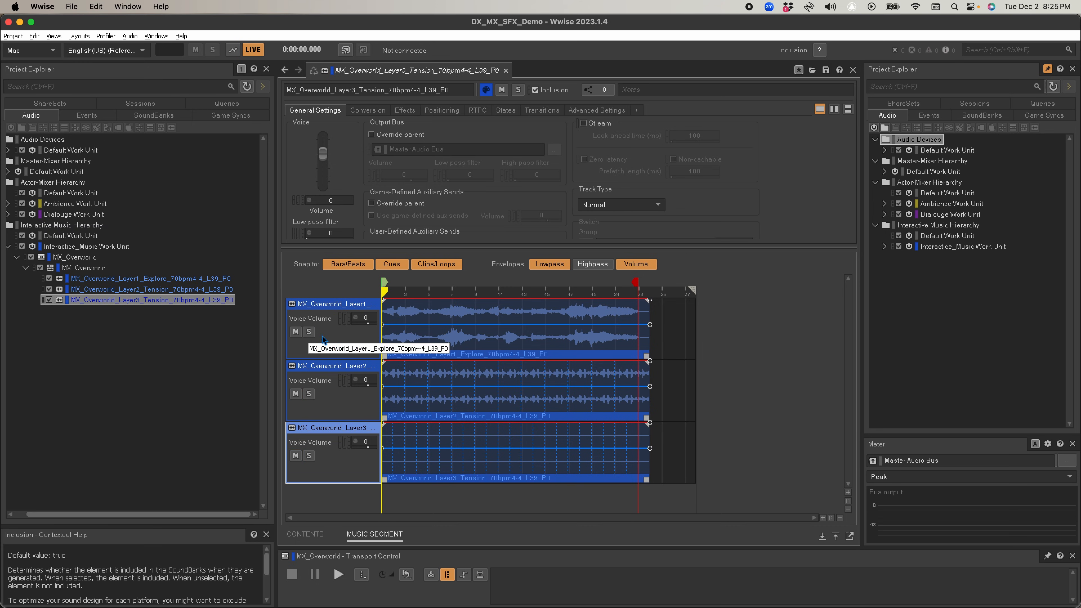
{"action": "left_click", "coordinate": [309, 394]}
{"action": "left_click", "coordinate": [309, 455]}
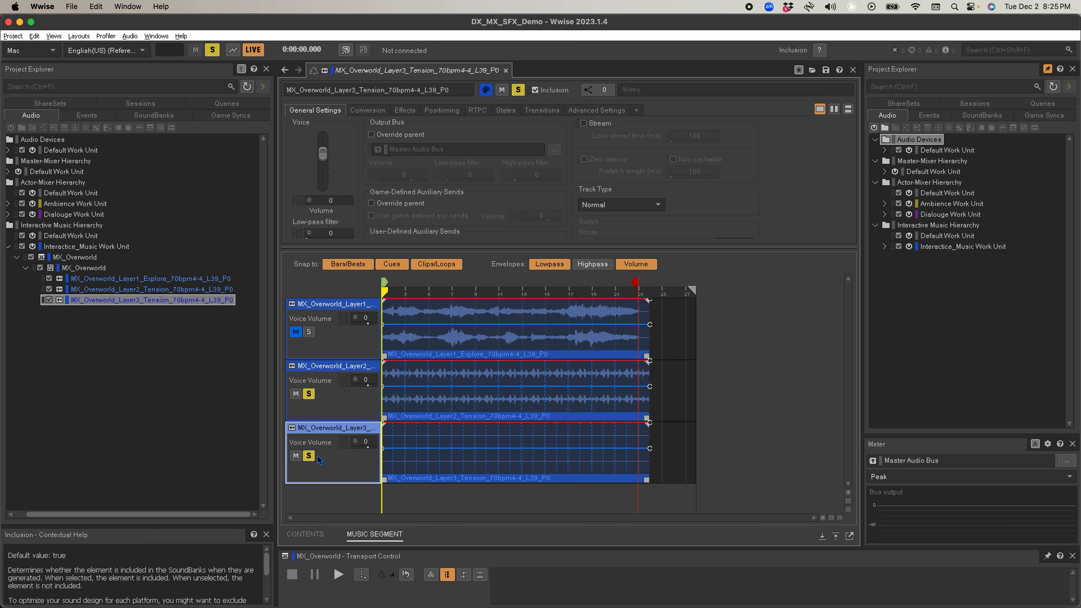
{"action": "key", "text": "space"}
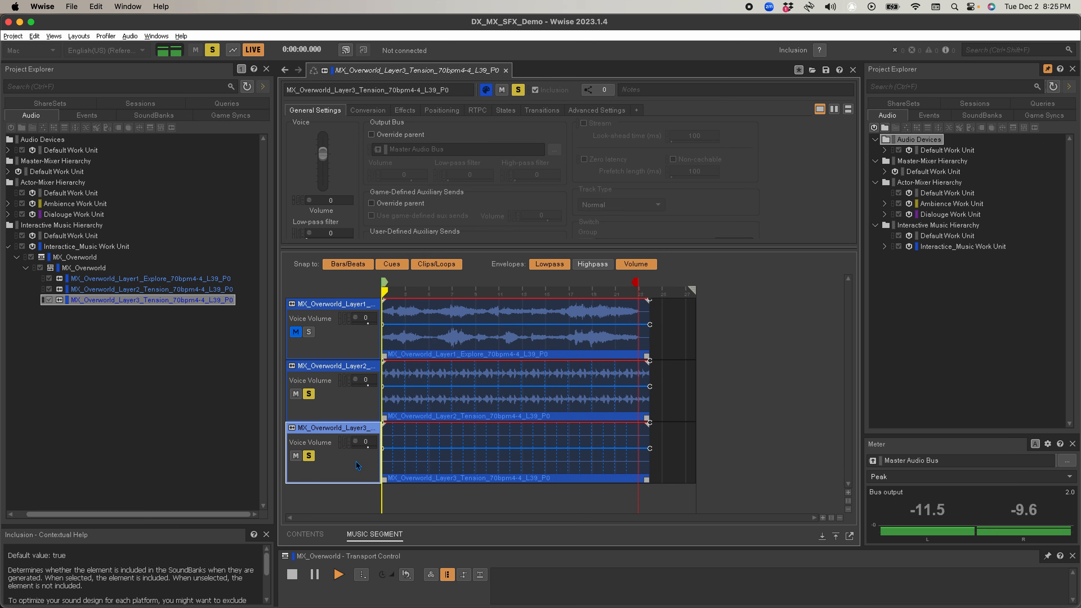
{"action": "left_click", "coordinate": [308, 333]}
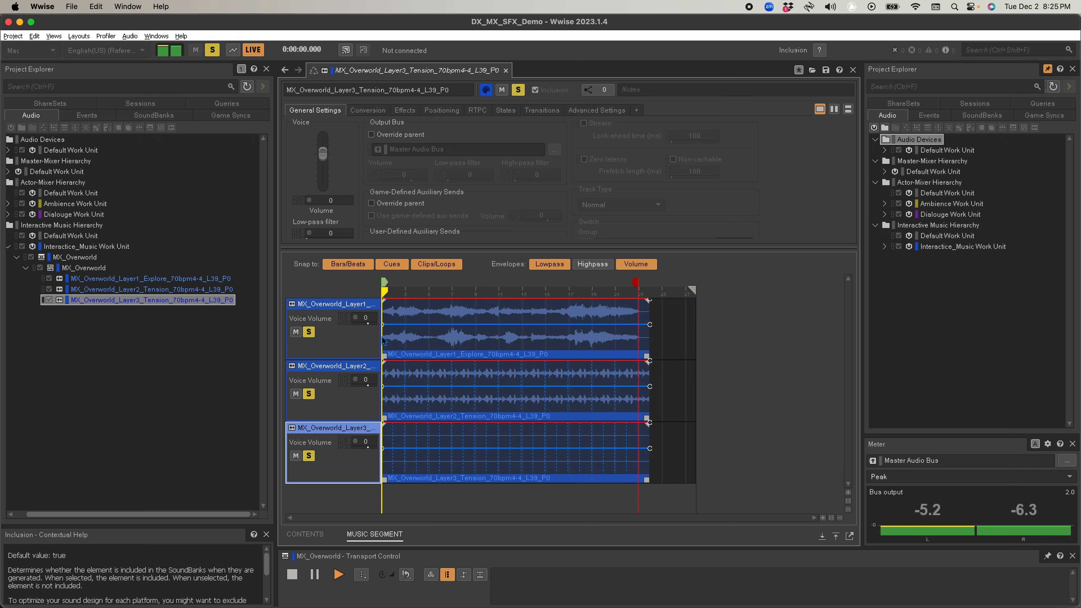
{"action": "left_click", "coordinate": [291, 576]}
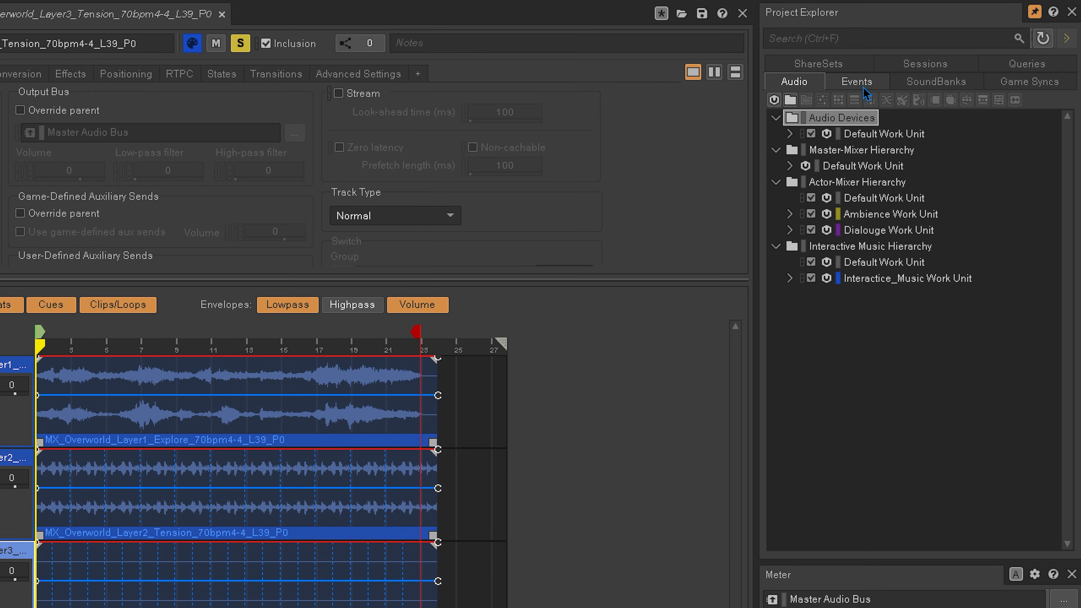
Step: Create a work unit named Ambience Events in the Events folder of the Project Explorer
{"action": "left_click", "coordinate": [863, 87]}
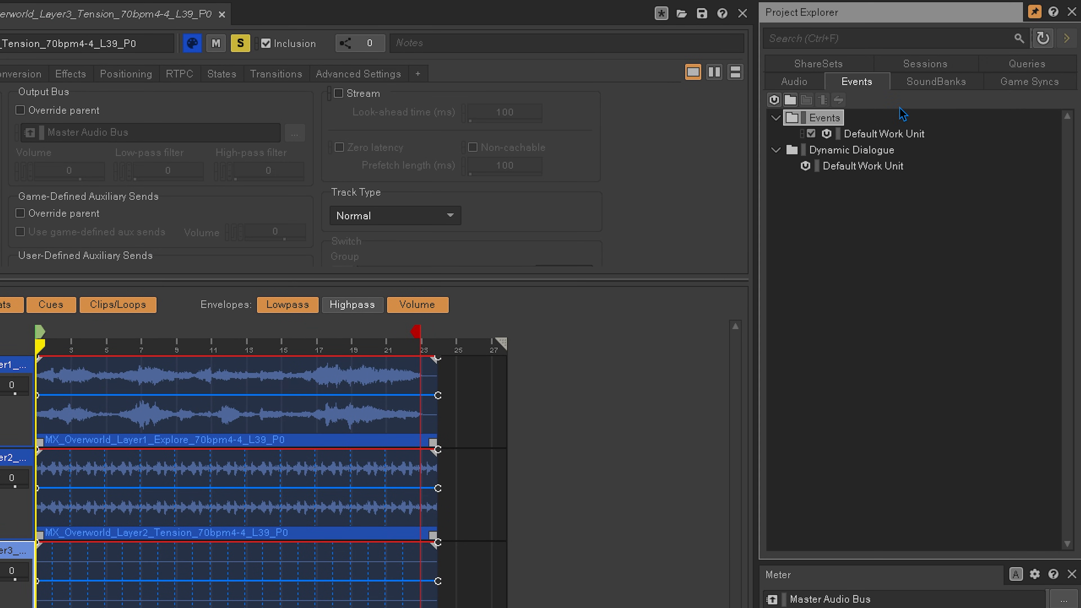
{"action": "left_click", "coordinate": [809, 119]}
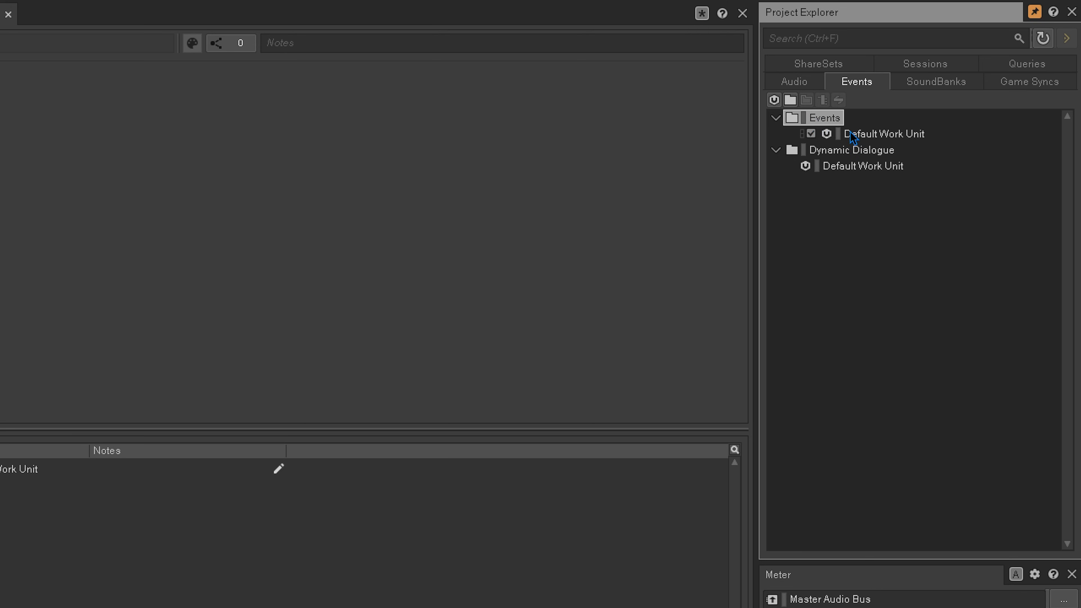
{"action": "left_click", "coordinate": [853, 135]}
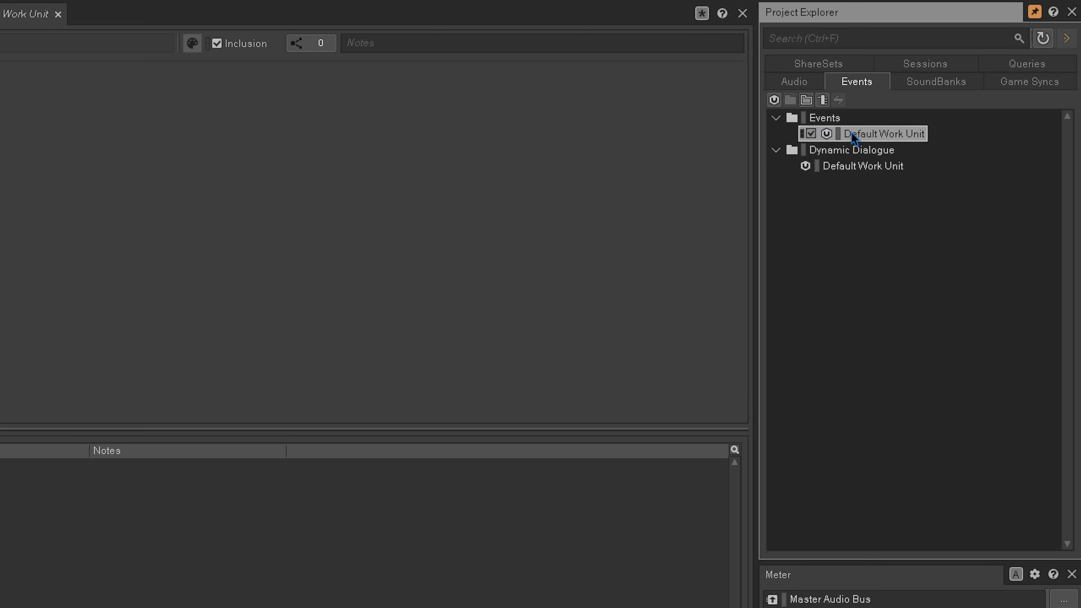
{"action": "left_click", "coordinate": [831, 119]}
{"action": "left_click", "coordinate": [772, 98]}
{"action": "type", "text": "Ambience Events"}
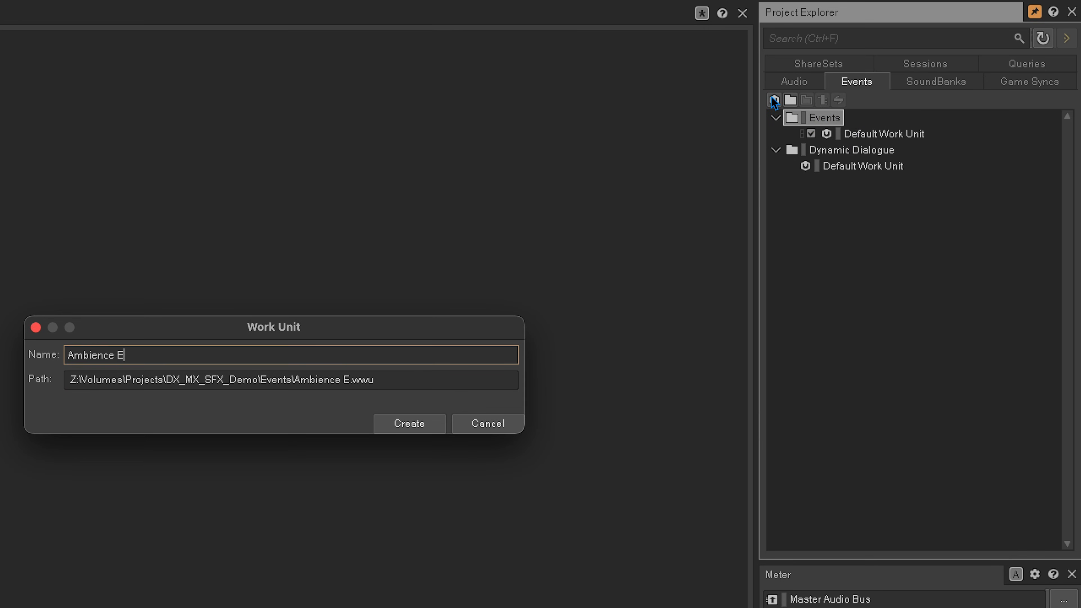
{"action": "key", "text": "Return"}
Step: Create a second work unit named Dialouge Events in the Events folder
{"action": "left_click", "coordinate": [774, 99]}
{"action": "type", "text": "DIALOUGE EVENTS"}
{"action": "key", "text": "BackSpace"}
{"action": "key", "text": "BackSpace"}
{"action": "key", "text": "BackSpace"}
{"action": "key", "text": "BackSpace"}
{"action": "key", "text": "BackSpace"}
{"action": "key", "text": "BackSpace"}
{"action": "key", "text": "BackSpace"}
{"action": "key", "text": "BackSpace"}
{"action": "key", "text": "BackSpace"}
{"action": "key", "text": "BackSpace"}
{"action": "key", "text": "BackSpace"}
{"action": "key", "text": "BackSpace"}
{"action": "key", "text": "BackSpace"}
{"action": "key", "text": "BackSpace"}
{"action": "key", "text": "BackSpace"}
{"action": "type", "text": "Dialouge Events"}
{"action": "key", "text": "Return"}
Step: Create a third work unit named INT_Music Events in the Events folder
{"action": "left_click", "coordinate": [825, 118]}
{"action": "left_click", "coordinate": [774, 100]}
{"action": "type", "text": "INT_MUSIC EVENTS"}
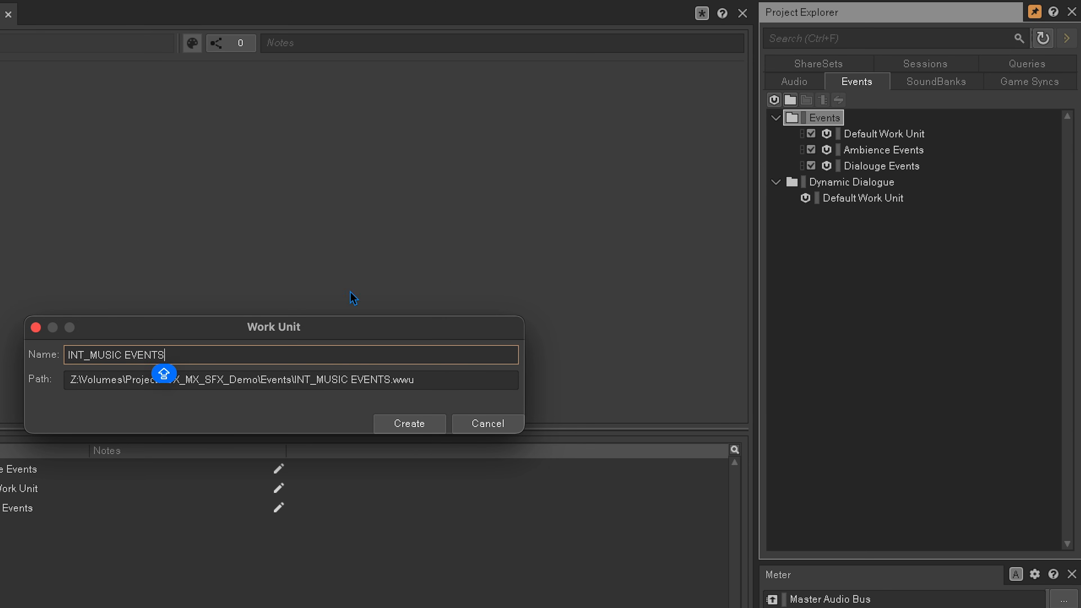
{"action": "key", "text": "ctrl+a"}
{"action": "type", "text": "INT_Music Events"}
{"action": "key", "text": "Return"}
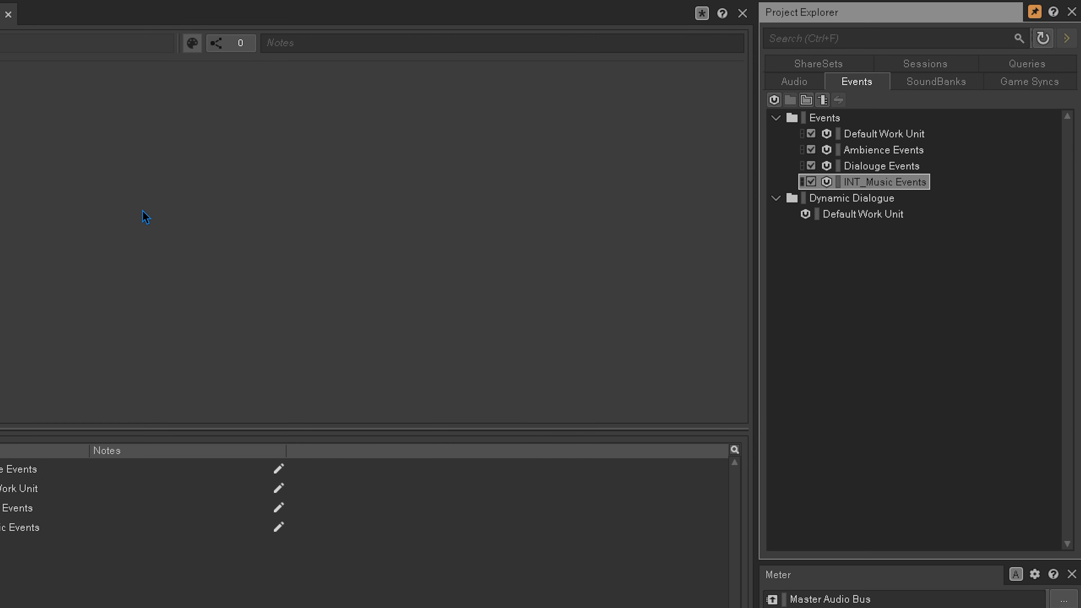
Step: Colour the Ambience Events work unit yellow, Dialouge Events purple and INT_Music Events blue, and save the project
{"action": "right_click", "coordinate": [862, 151]}
{"action": "left_click", "coordinate": [891, 410]}
{"action": "left_click", "coordinate": [928, 428]}
{"action": "right_click", "coordinate": [863, 168]}
{"action": "left_click", "coordinate": [885, 425]}
{"action": "left_click", "coordinate": [1035, 445]}
{"action": "right_click", "coordinate": [878, 183]}
{"action": "left_click", "coordinate": [885, 442]}
{"action": "left_click", "coordinate": [848, 461]}
{"action": "key", "text": "ctrl+s"}
Step: Create a fourth work unit named Global Events in the Events folder
{"action": "left_click", "coordinate": [824, 119]}
{"action": "left_click", "coordinate": [774, 100]}
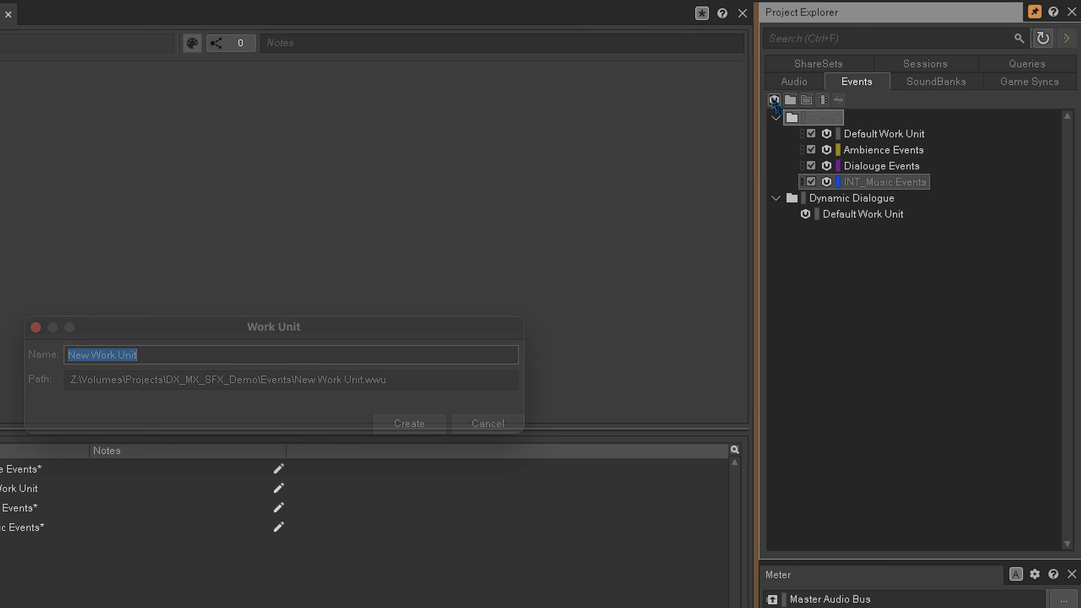
{"action": "type", "text": "Global Events"}
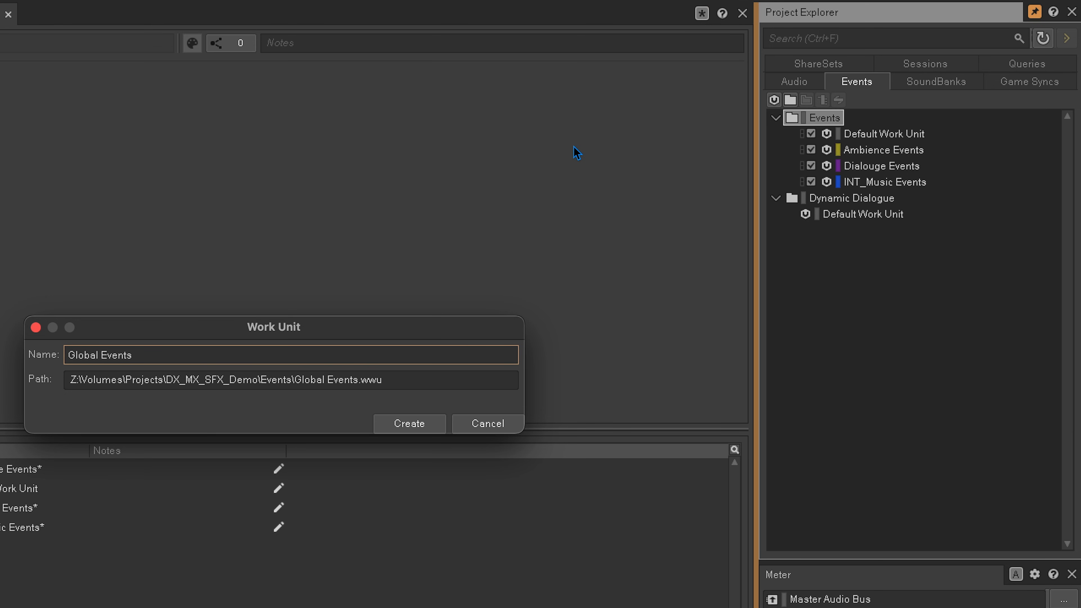
{"action": "key", "text": "Return"}
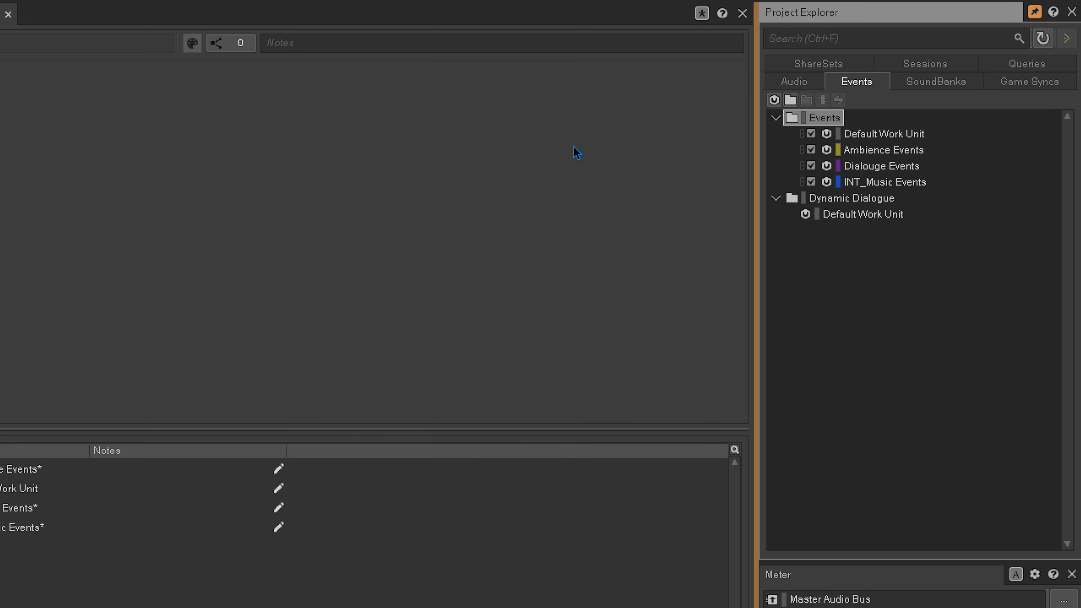
Step: Create an event named Play_rain in the Ambience Events work unit
{"action": "left_click", "coordinate": [949, 162]}
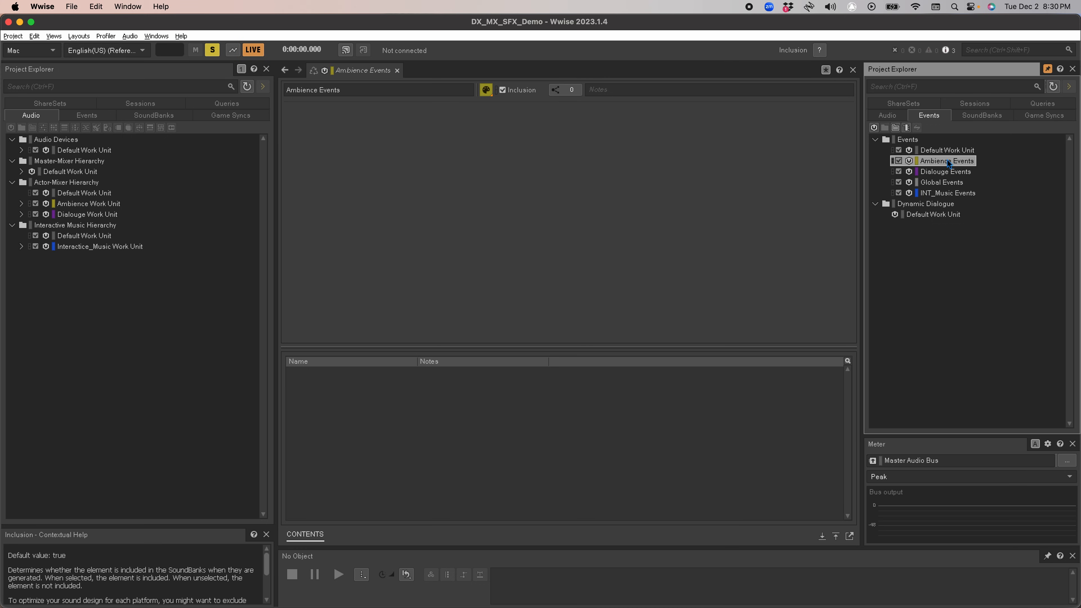
{"action": "left_click", "coordinate": [906, 128]}
{"action": "type", "text": "Play_rain"}
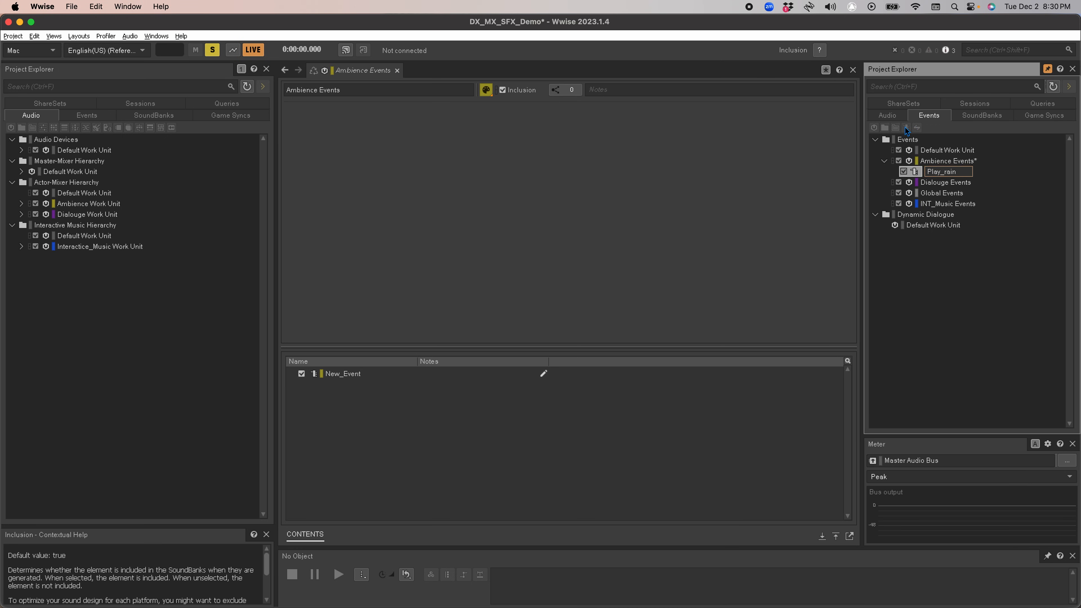
{"action": "key", "text": "Return"}
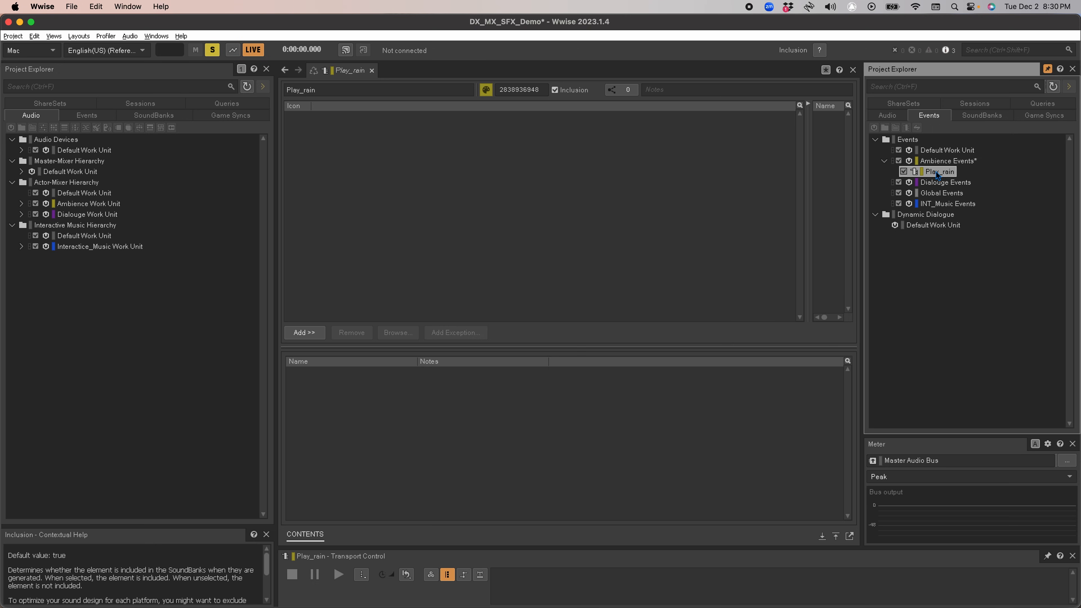
Step: Add a Play action to the Play_rain event and assign the heavy rain loop from the 2D_Environmental_Ambiences folder as its target
{"action": "right_click", "coordinate": [491, 209]}
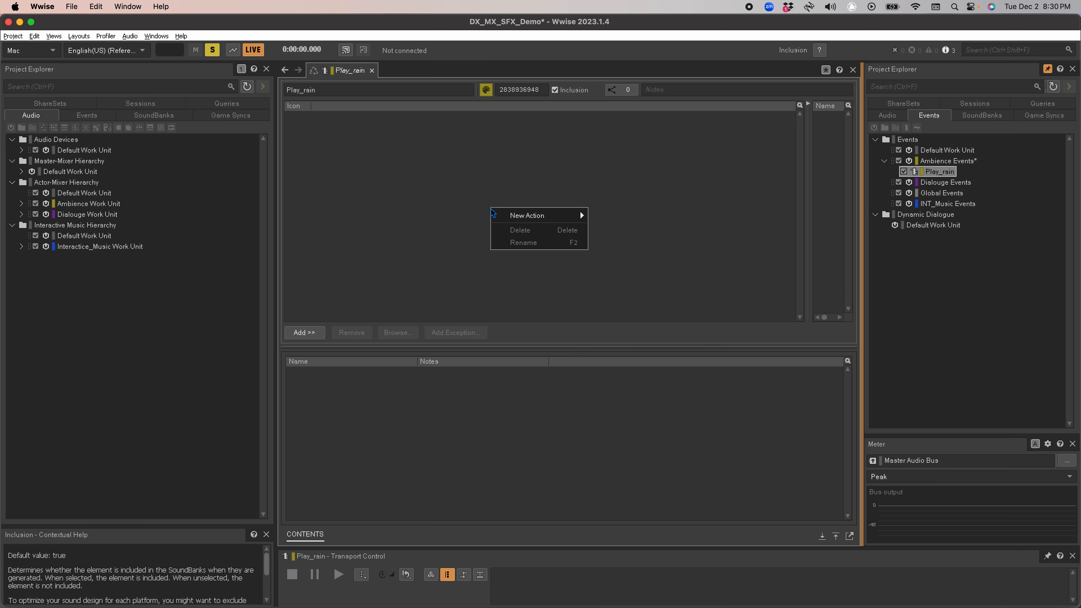
{"action": "mouse_move", "coordinate": [527, 216]}
{"action": "left_click", "coordinate": [614, 233]}
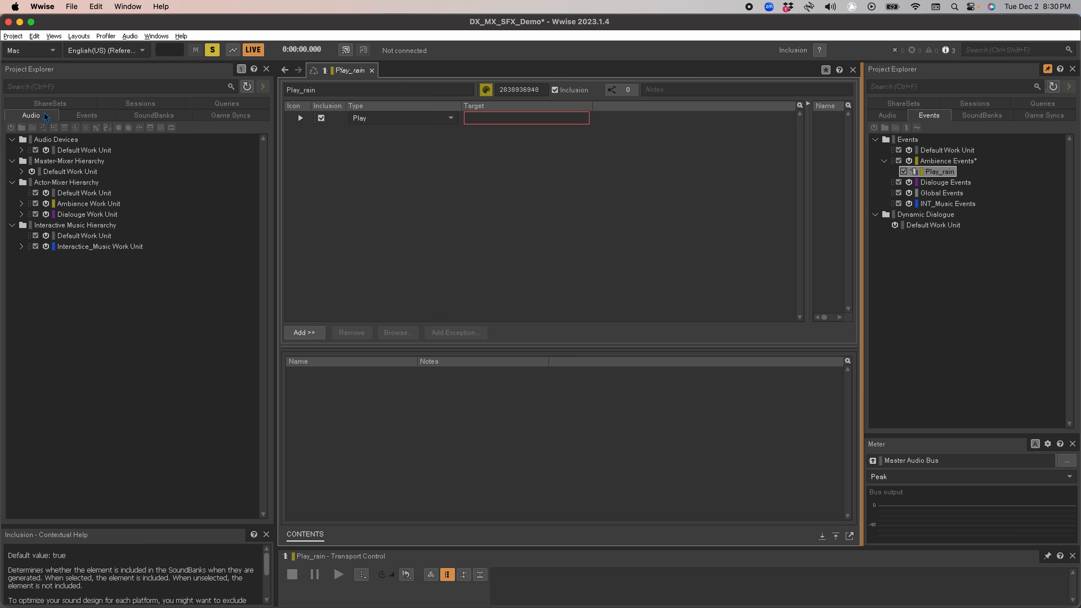
{"action": "left_click", "coordinate": [21, 204]}
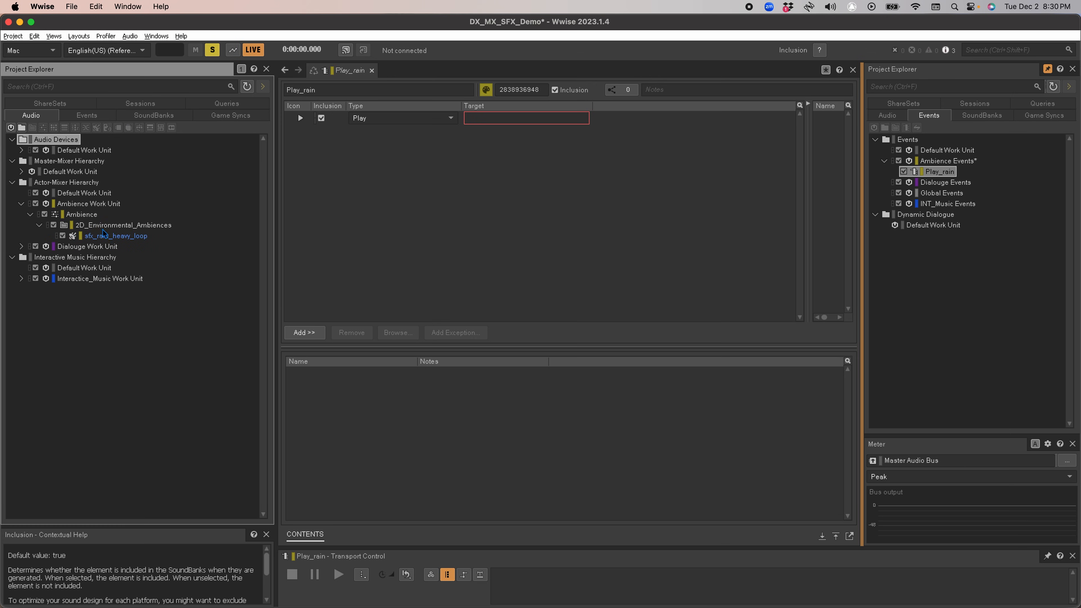
{"action": "left_click_drag", "start_coordinate": [101, 239], "coordinate": [492, 117]}
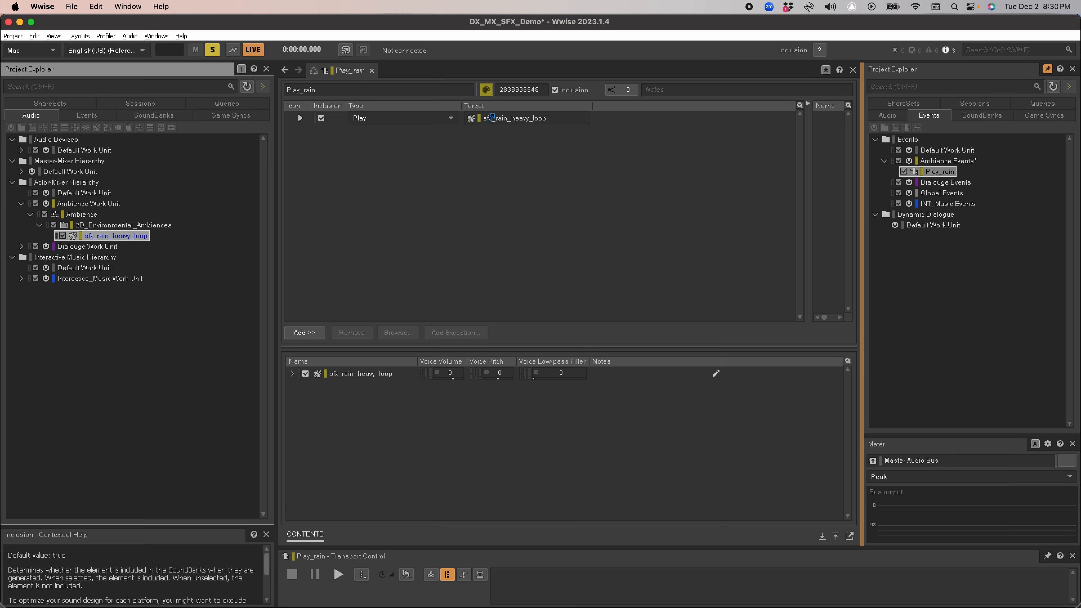
{"action": "left_click", "coordinate": [492, 118]}
Step: Create virtual folders named Character_OneShots and Main_Character_Voice in the Dialouge Events work unit
{"action": "left_click", "coordinate": [946, 182]}
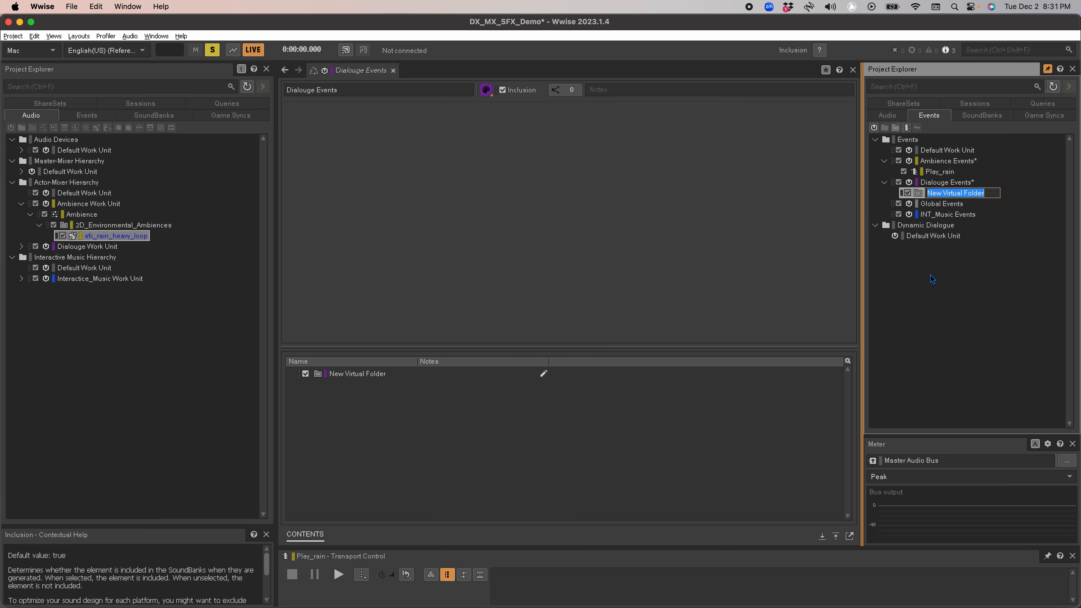
{"action": "type", "text": "Character_OneShots"}
{"action": "key", "text": "Return"}
{"action": "left_click", "coordinate": [895, 128]}
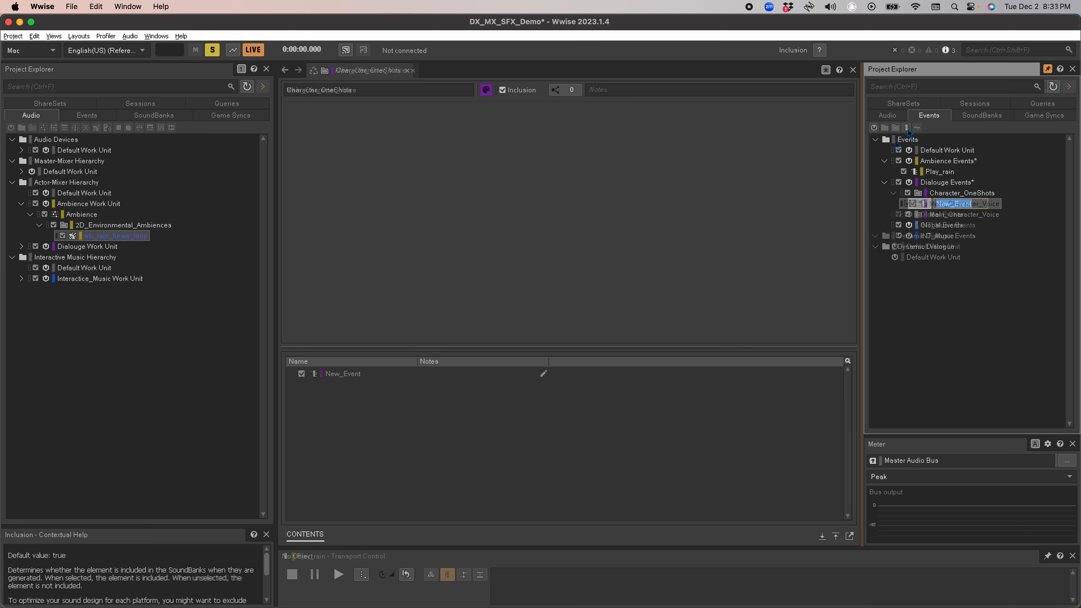
Step: Create events named Play_vo_oneshot_Helis_whatareyou and Play_vo_oneshot_Hephaestus_secutirythreat in the Character_OneShots folder
{"action": "type", "text": "Play_vo_oneshot_Helis_whatareyou"}
{"action": "key", "text": "Return"}
{"action": "left_click", "coordinate": [908, 128]}
{"action": "type", "text": "Play_vo_oneshot_Hephaestus_secutirythreat"}
{"action": "key", "text": "Return"}
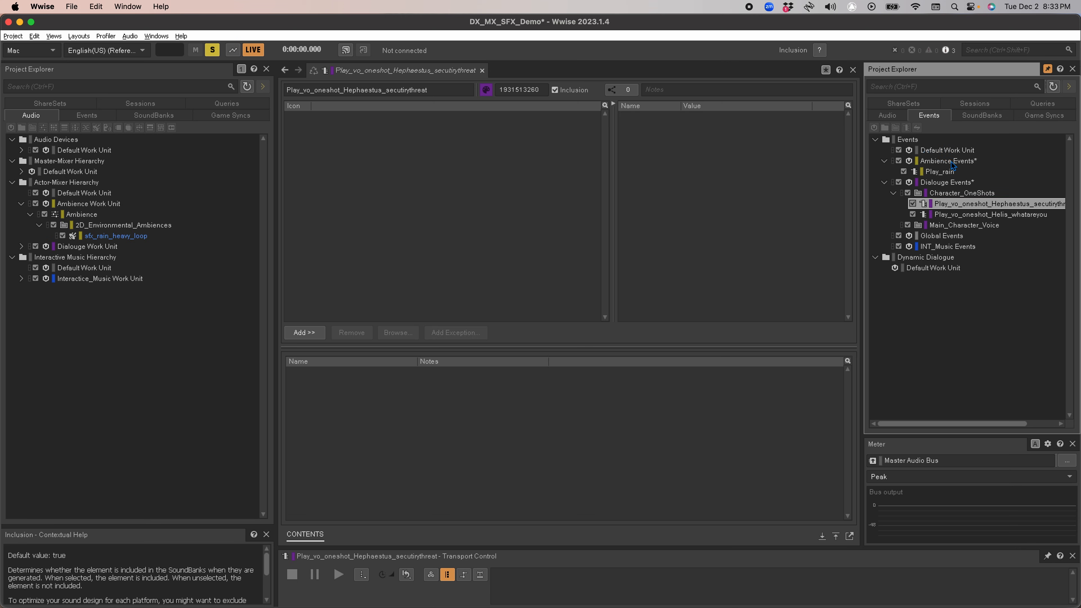
Step: Create an event named Play_vo_oneshot_Rost_butevena in the Character_OneShots events folder
{"action": "left_click", "coordinate": [939, 194]}
{"action": "left_click", "coordinate": [908, 128]}
{"action": "type", "text": "Play_vo_oneshot_Rost_butevena"}
{"action": "key", "text": "Return"}
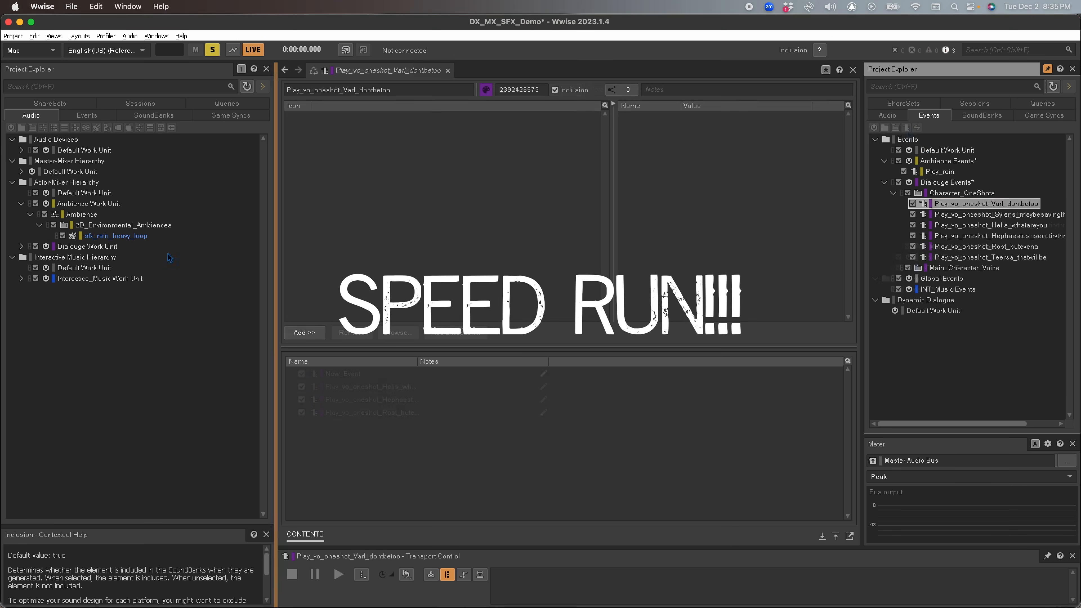
Step: Assign the matching voice clips from the Character_OneShots audio folder to the one-shot dialogue events
{"action": "left_click", "coordinate": [21, 246]}
{"action": "left_click", "coordinate": [991, 246]}
{"action": "left_click_drag", "start_coordinate": [117, 321], "coordinate": [419, 259]}
{"action": "left_click", "coordinate": [986, 236]}
{"action": "left_click_drag", "start_coordinate": [121, 300], "coordinate": [420, 258]}
{"action": "left_click", "coordinate": [988, 226]}
{"action": "left_click", "coordinate": [987, 214]}
{"action": "left_click_drag", "start_coordinate": [117, 279], "coordinate": [422, 265]}
{"action": "left_click", "coordinate": [987, 204]}
{"action": "left_click_drag", "start_coordinate": [127, 311], "coordinate": [418, 258]}
Step: Create an event named Play_vo_Main_Character_Sequence in the Main_Character_Voice folder, save, and assign vo_MainCharacter_Sequence to it
{"action": "left_click", "coordinate": [964, 268]}
{"action": "left_click", "coordinate": [907, 128]}
{"action": "type", "text": "Play_vo_Main_Character"}
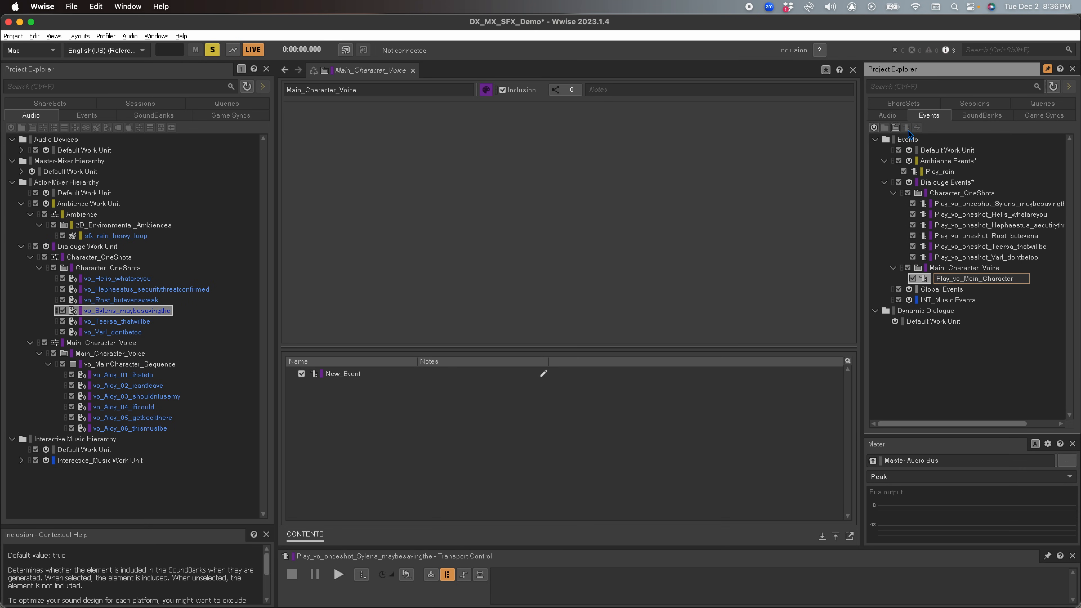
{"action": "type", "text": "_Sequence"}
{"action": "key", "text": "Return"}
{"action": "key", "text": "ctrl+s"}
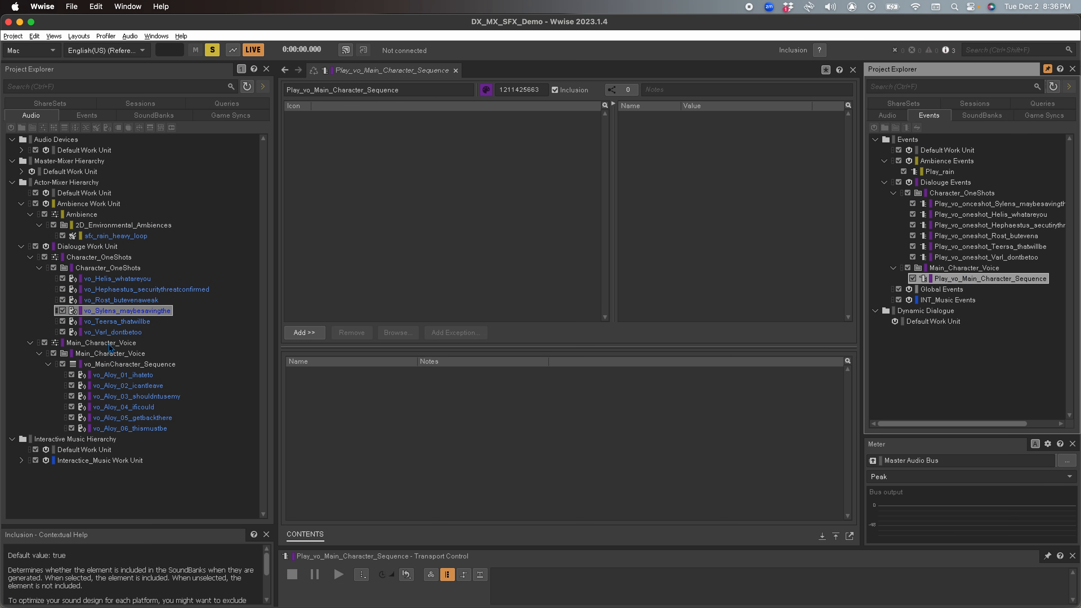
{"action": "left_click_drag", "start_coordinate": [98, 364], "coordinate": [392, 233]}
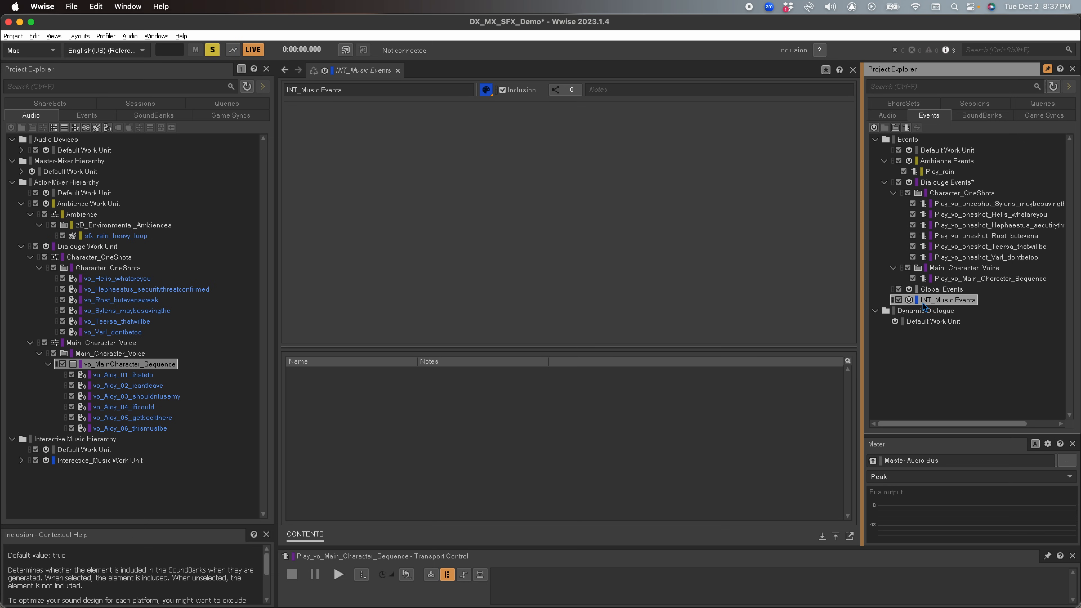
Step: Create an event named Play_MX_Overworld in INT_Music Events with a Play action targeting the MX_Overworld music object
{"action": "left_click", "coordinate": [906, 127]}
{"action": "type", "text": "Play_MX_Overworld"}
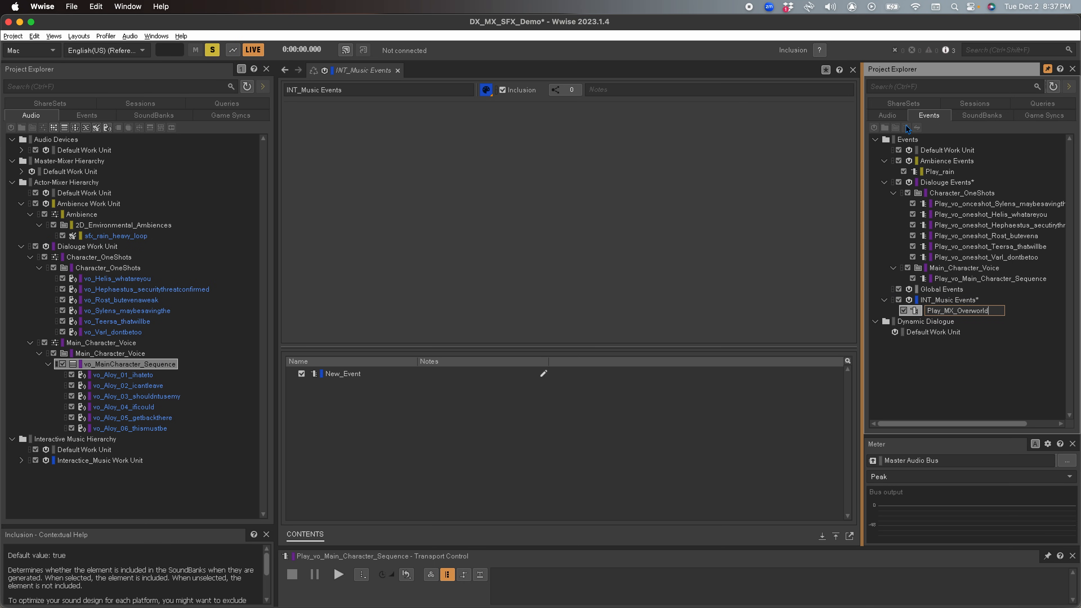
{"action": "key", "text": "Return"}
{"action": "right_click", "coordinate": [362, 182]}
{"action": "left_click", "coordinate": [511, 207]}
{"action": "left_click", "coordinate": [22, 460]}
{"action": "left_click_drag", "start_coordinate": [81, 460], "coordinate": [484, 118]}
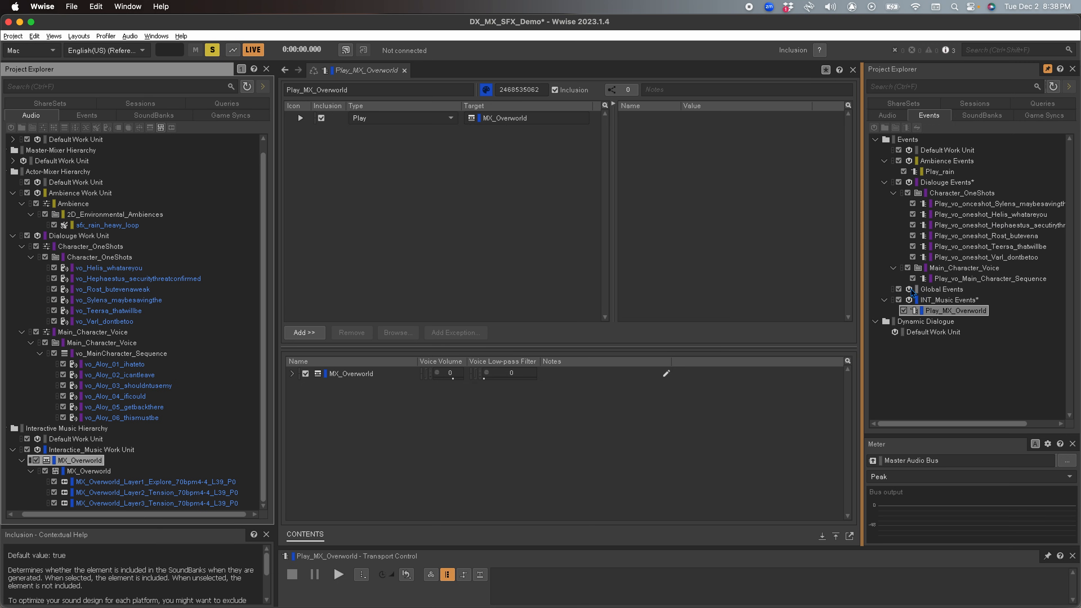
Step: Create two events named Start_Game and Stop_Game in the Global Events work unit
{"action": "left_click", "coordinate": [943, 290]}
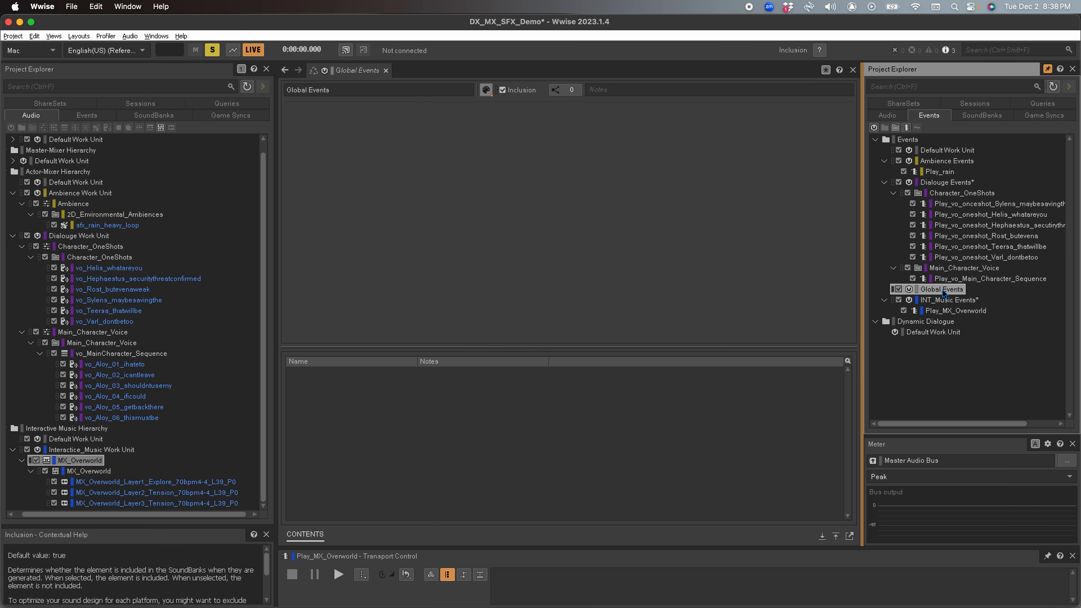
{"action": "left_click", "coordinate": [904, 127]}
{"action": "type", "text": "Start_Game"}
{"action": "key", "text": "Return"}
{"action": "left_click", "coordinate": [905, 129]}
{"action": "type", "text": "Stop_Game"}
{"action": "key", "text": "Return"}
Step: Colour the Start_Game event green and the Stop_Game event red
{"action": "right_click", "coordinate": [912, 311]}
{"action": "left_click", "coordinate": [948, 465]}
{"action": "left_click", "coordinate": [1039, 466]}
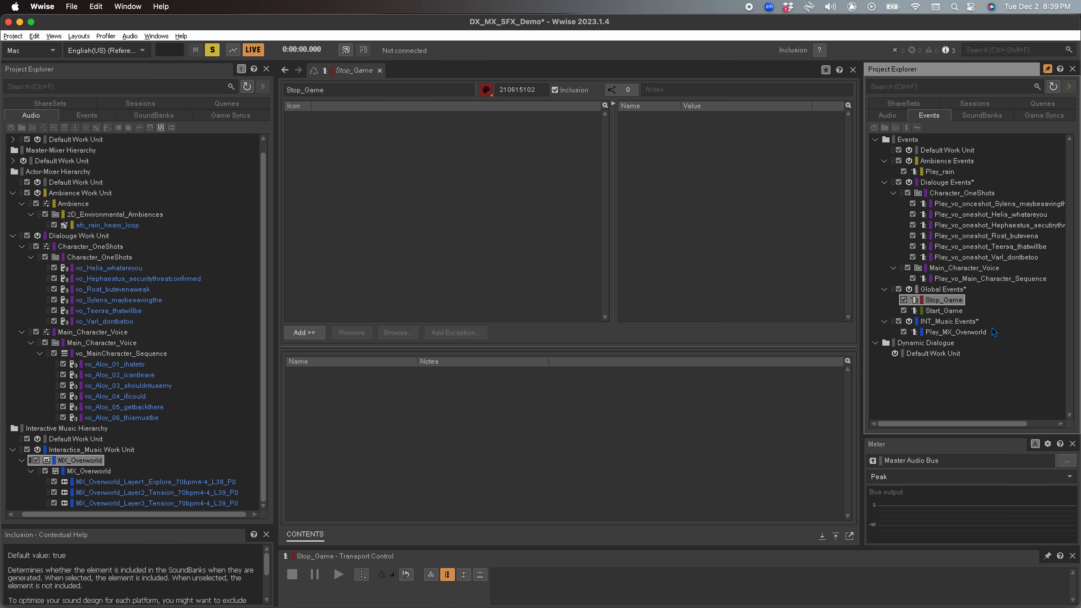
Step: Add Play_rain and Play_MX_Overworld to the Start_Game event as Post Event actions and save the project
{"action": "left_click", "coordinate": [936, 310]}
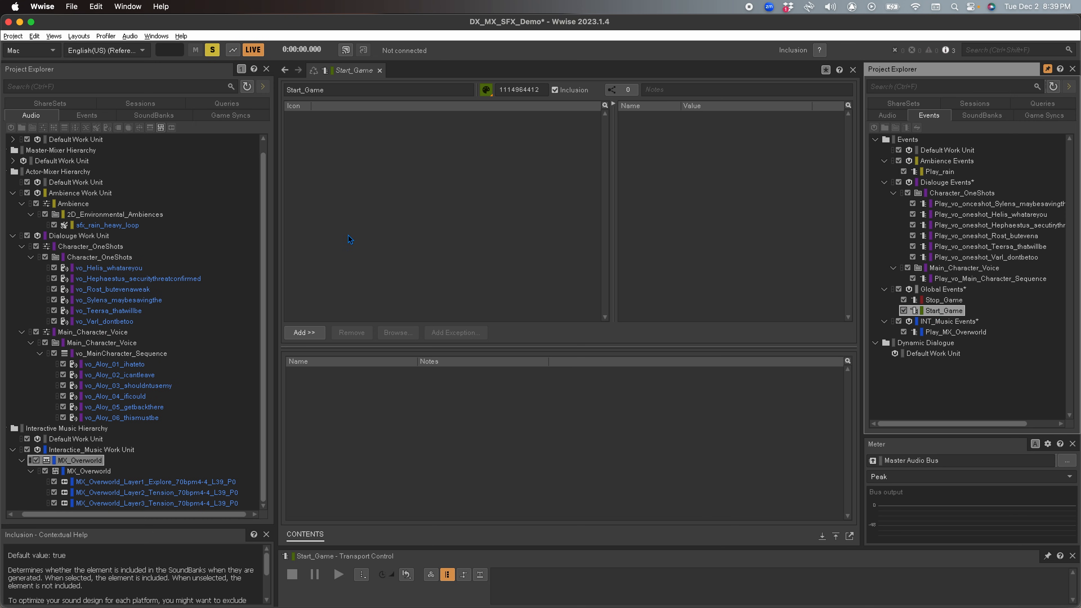
{"action": "left_click_drag", "start_coordinate": [945, 172], "coordinate": [524, 175]}
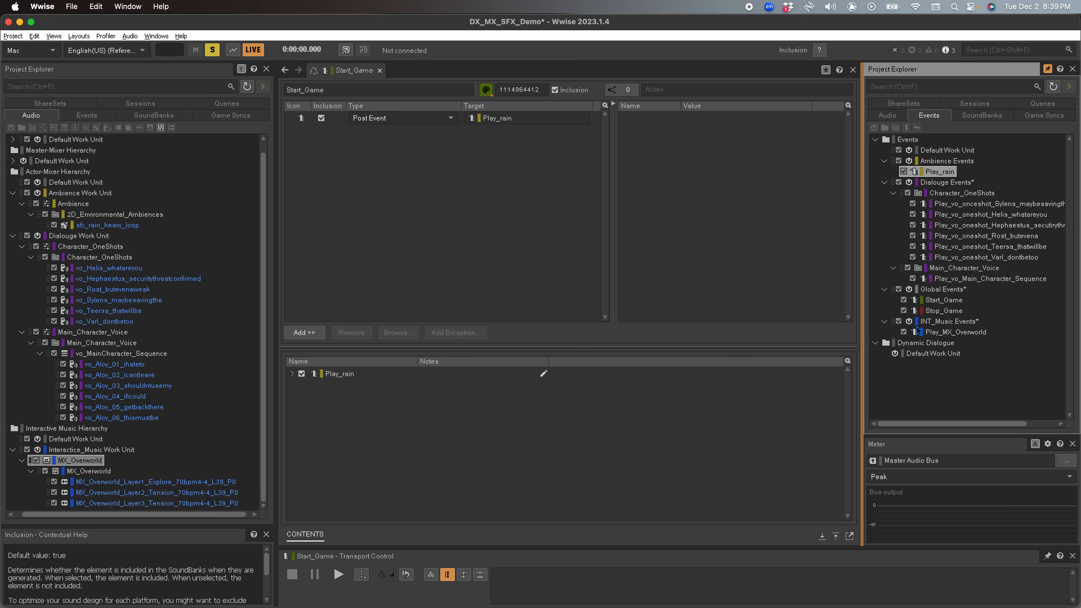
{"action": "left_click_drag", "start_coordinate": [956, 332], "coordinate": [500, 174]}
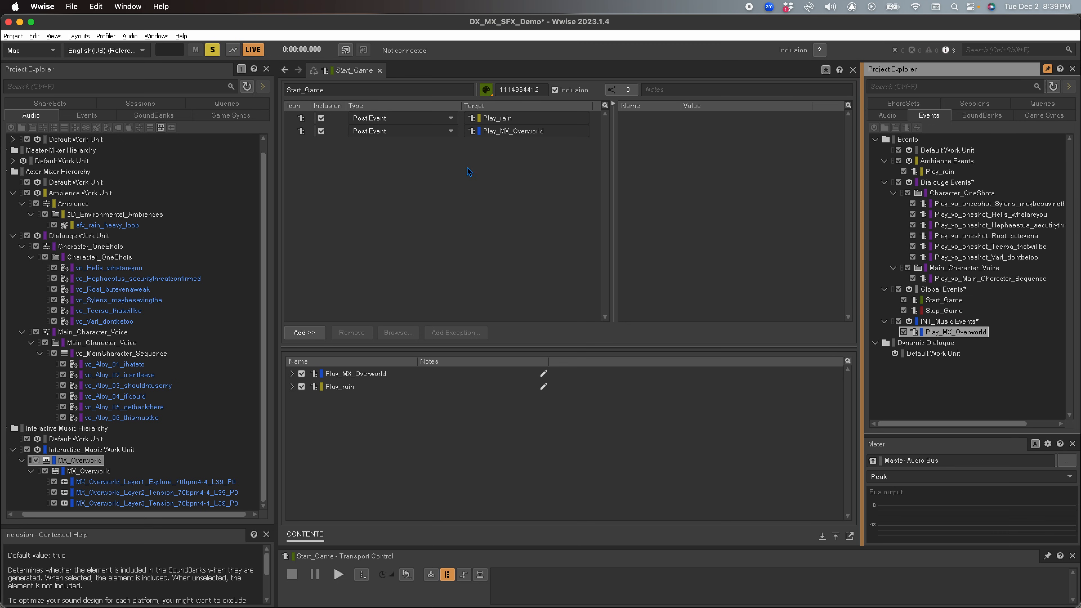
{"action": "key", "text": "super+s"}
Step: Add a Stop All action to the Stop_Game event
{"action": "left_click", "coordinate": [944, 311]}
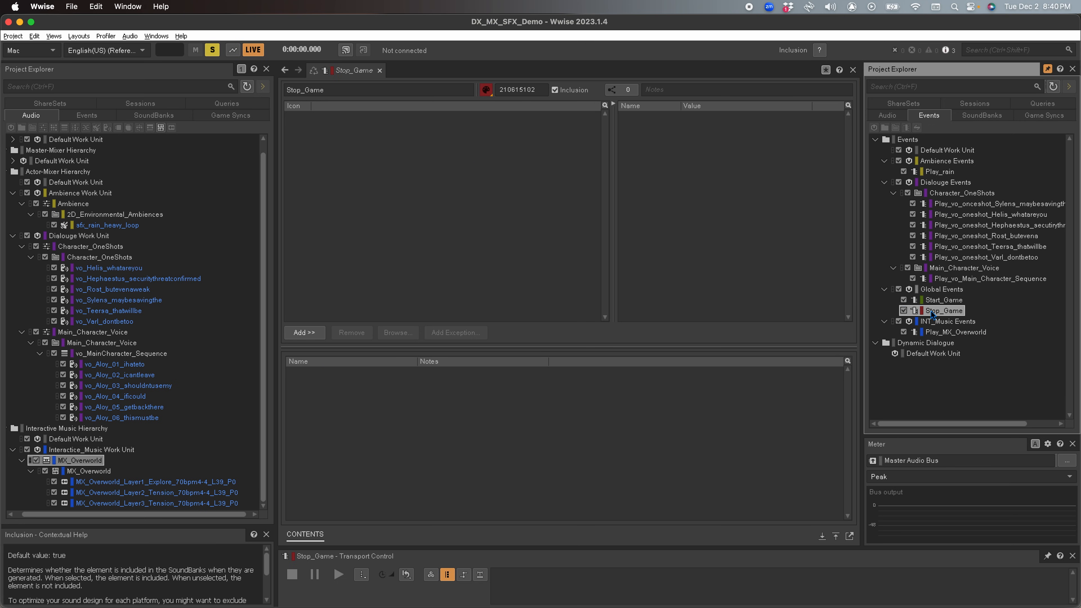
{"action": "right_click", "coordinate": [447, 210]}
{"action": "mouse_move", "coordinate": [460, 215]}
{"action": "mouse_move", "coordinate": [588, 242]}
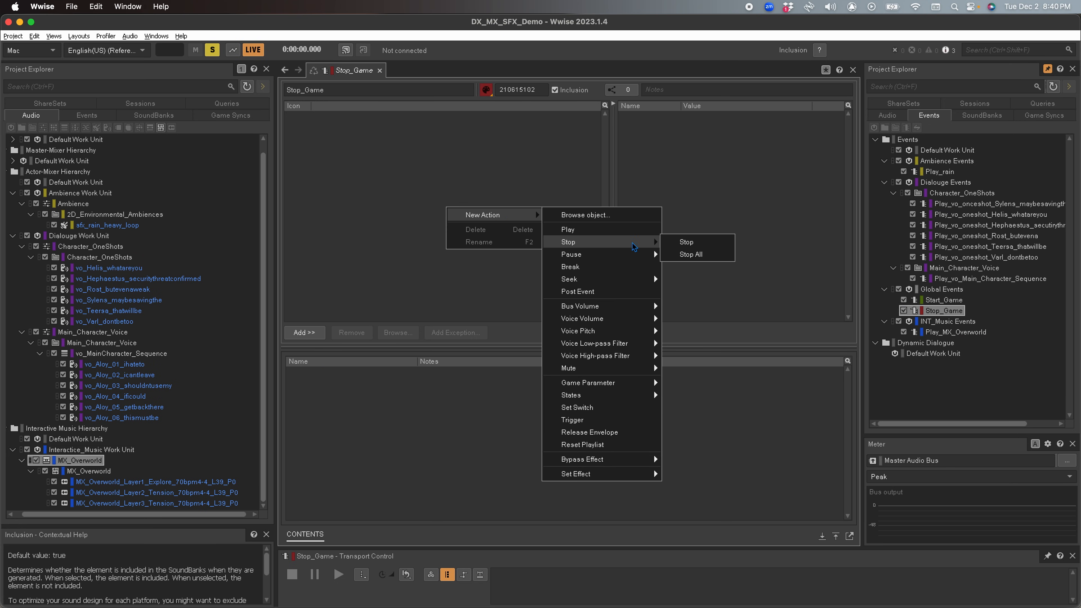
{"action": "left_click", "coordinate": [690, 254]}
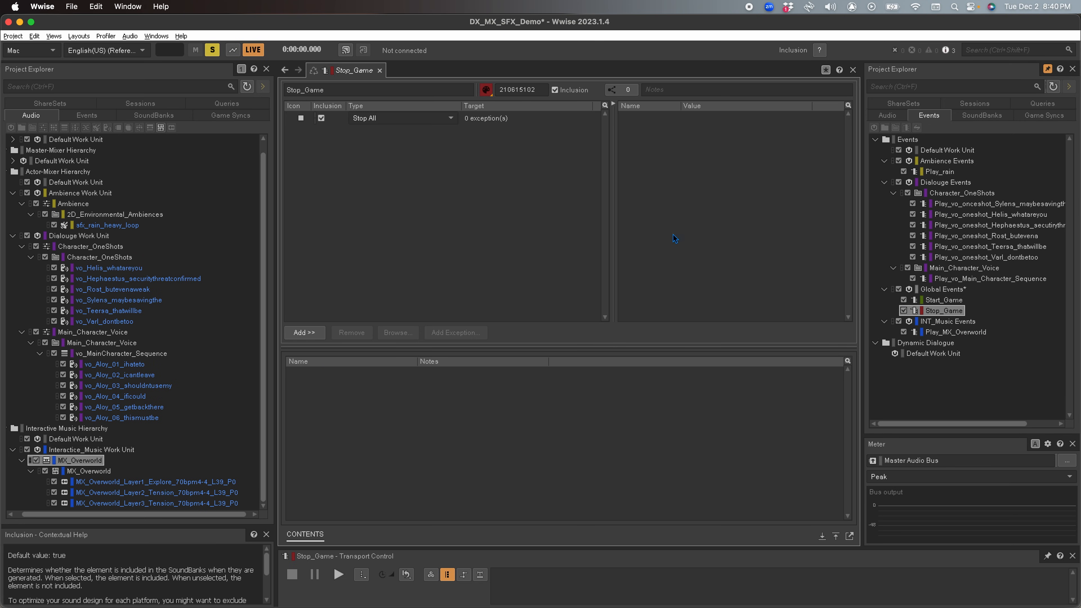
Step: Set the Stop All action's fade time to 1.5 and its fade-out curve to Exponential (Base 1.41)
{"action": "left_click", "coordinate": [572, 118]}
{"action": "left_click_drag", "start_coordinate": [616, 168], "coordinate": [550, 167]}
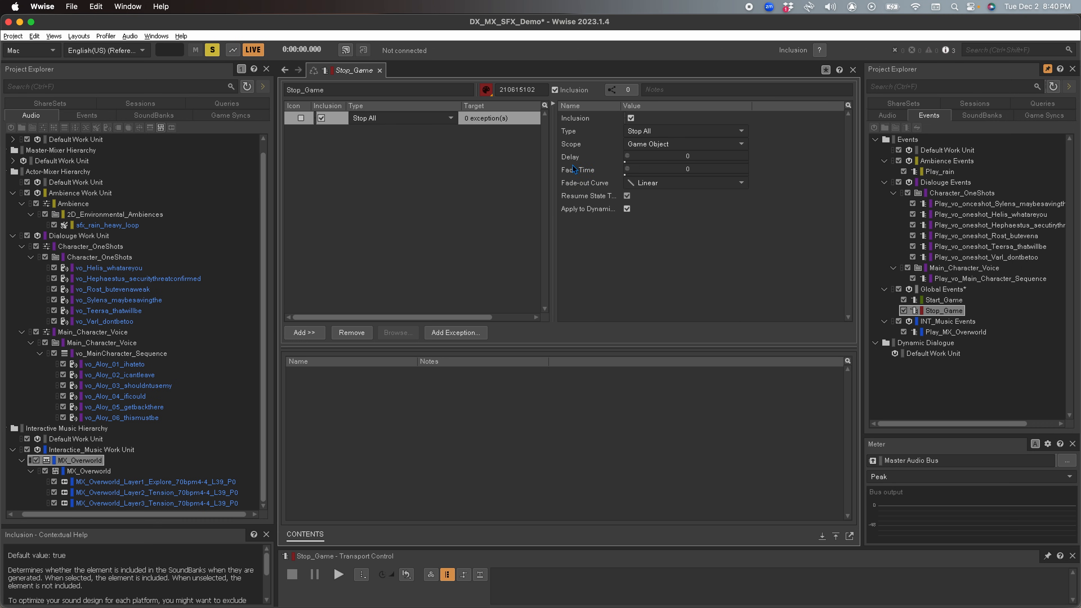
{"action": "left_click_drag", "start_coordinate": [625, 174], "coordinate": [642, 175]}
{"action": "left_click", "coordinate": [656, 184]}
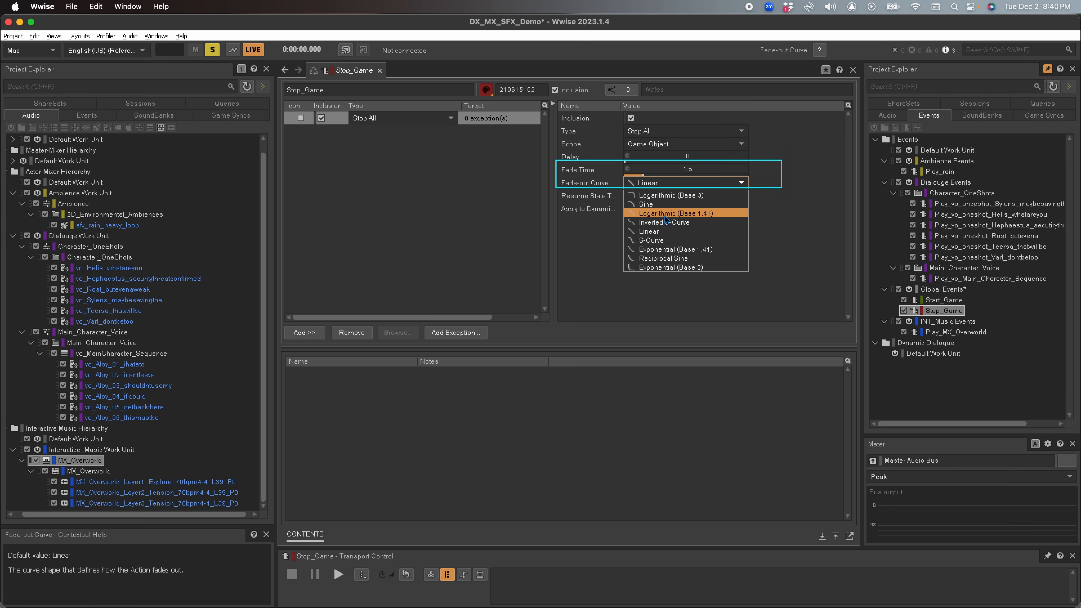
{"action": "left_click", "coordinate": [667, 251]}
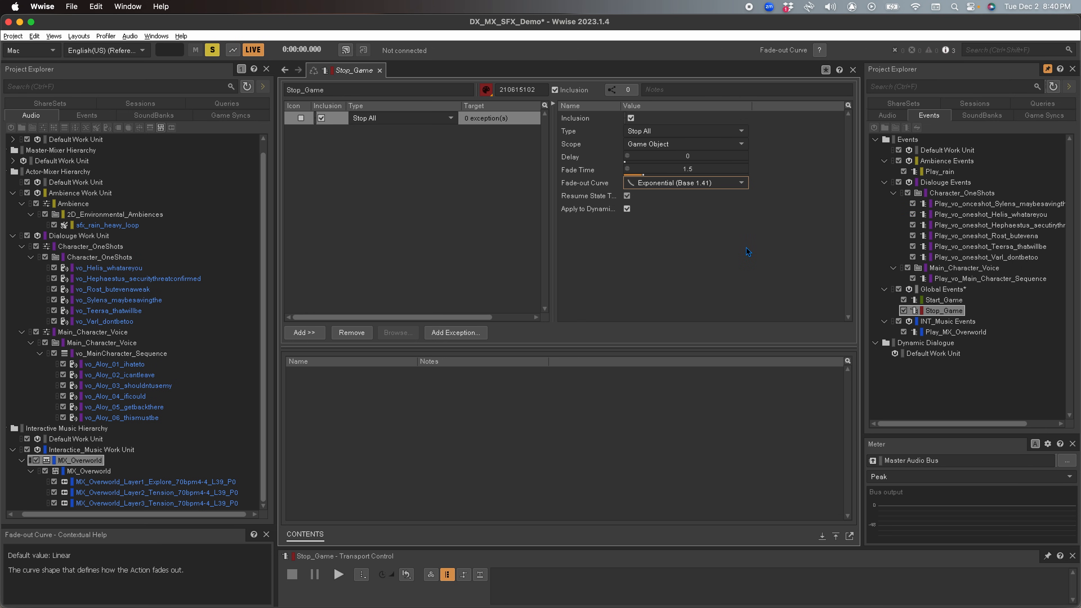
Step: Open the Soundcaster and create a new session named Project_Test in the Default Work Unit
{"action": "key", "text": "shift+s"}
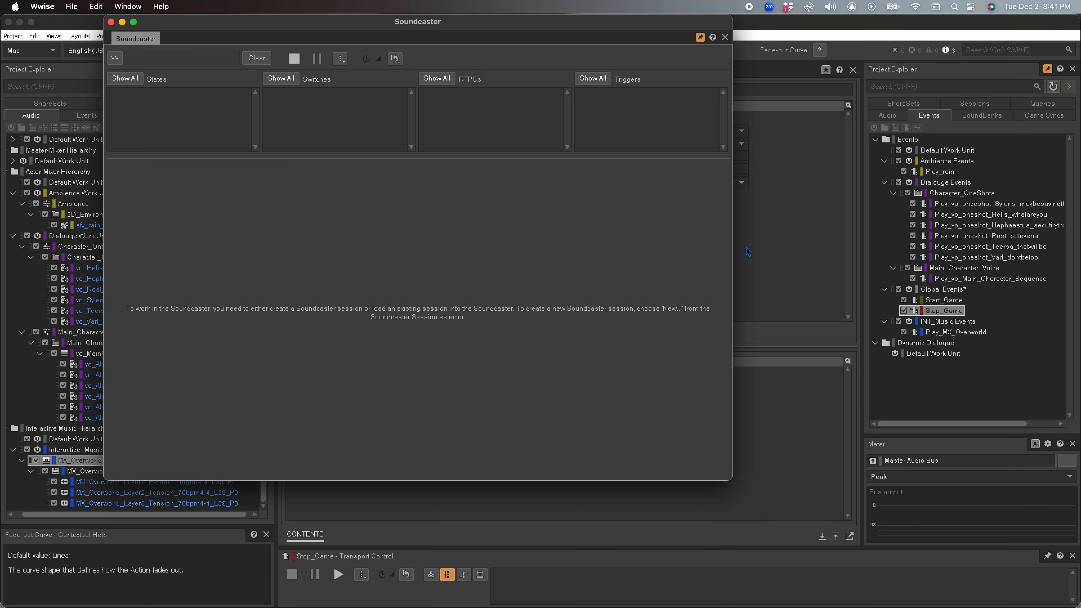
{"action": "left_click", "coordinate": [167, 121]}
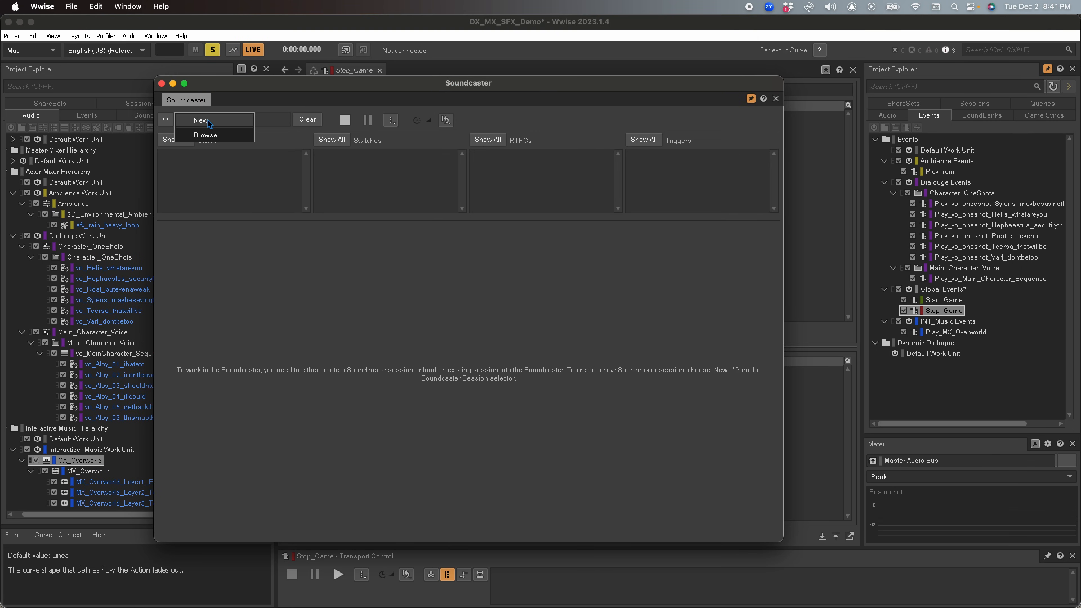
{"action": "left_click", "coordinate": [200, 120]}
{"action": "type", "text": "Project_Test"}
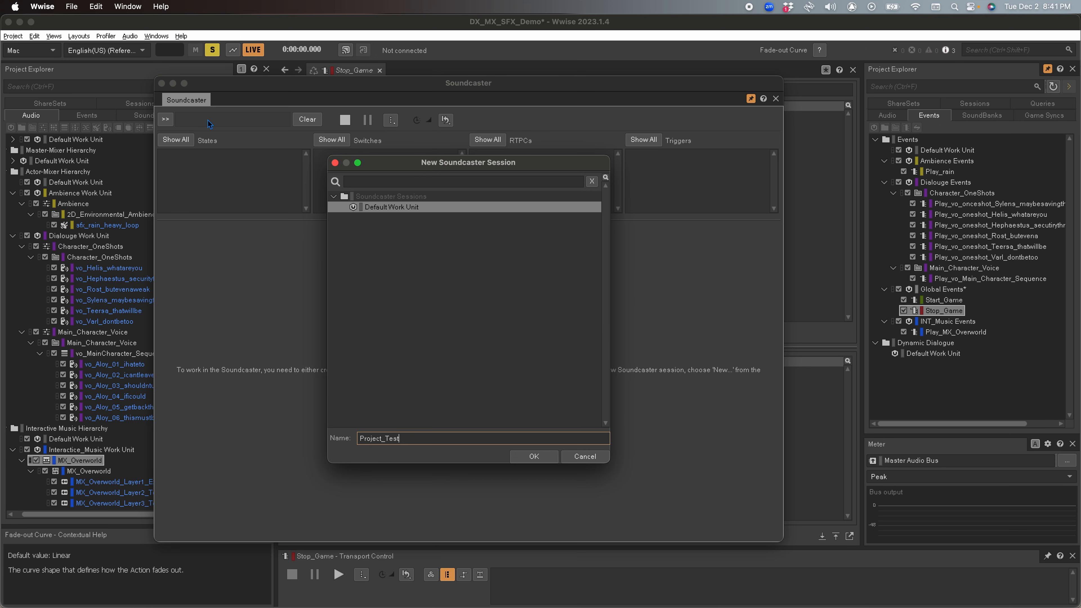
{"action": "key", "text": "Return"}
Step: Add the game start and stop, rain, overworld music, main character sequence and one-shot dialogue events to the Project_Test session
{"action": "left_click", "coordinate": [950, 204], "text": "ctrl"}
{"action": "left_click", "coordinate": [950, 215], "text": "ctrl"}
{"action": "left_click", "coordinate": [952, 226], "text": "ctrl"}
{"action": "left_click", "coordinate": [953, 237], "text": "ctrl"}
{"action": "left_click", "coordinate": [953, 247], "text": "ctrl"}
{"action": "left_click", "coordinate": [953, 257], "text": "ctrl"}
{"action": "left_click", "coordinate": [953, 279], "text": "ctrl"}
{"action": "left_click_drag", "start_coordinate": [953, 333], "coordinate": [290, 276]}
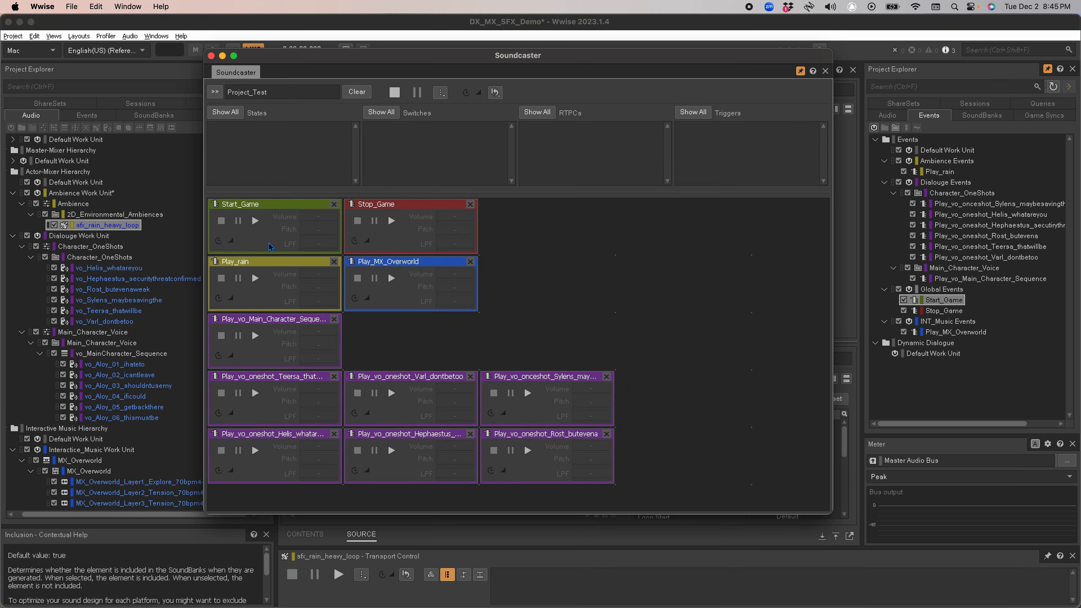
Step: Audition the session by playing Start_Game, triggering the one-shot dialogue events over it, and ending playback with Stop_Game
{"action": "left_click", "coordinate": [256, 221]}
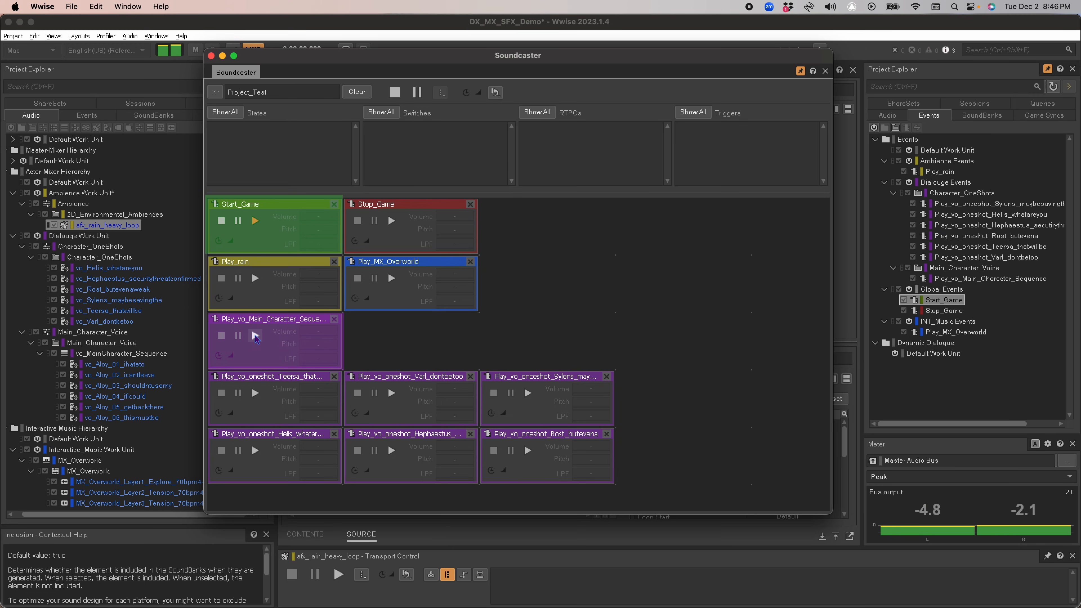
{"action": "left_click", "coordinate": [255, 393]}
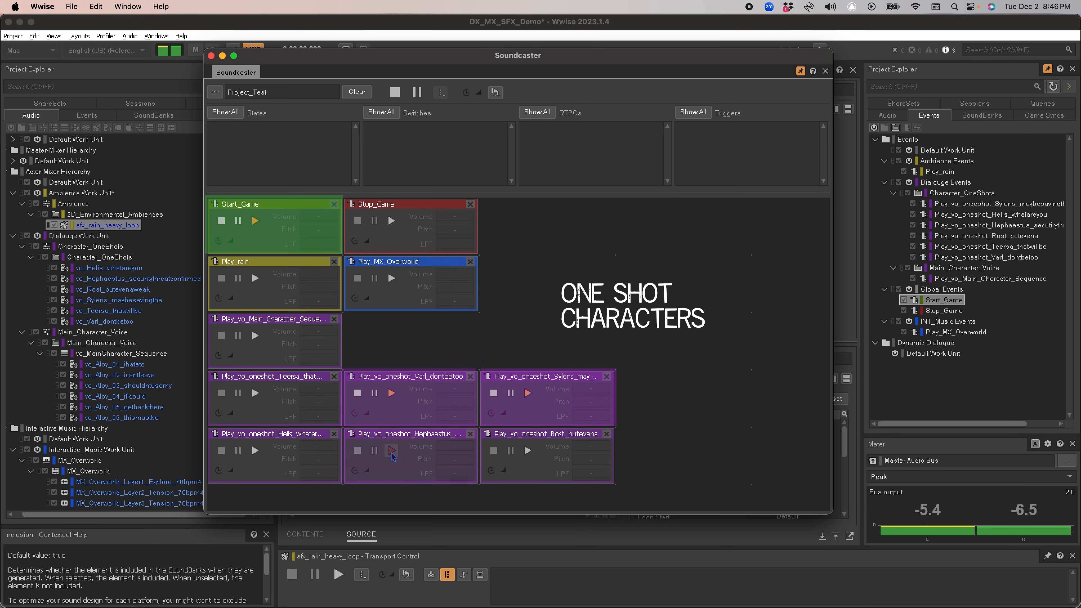
{"action": "left_click", "coordinate": [528, 450]}
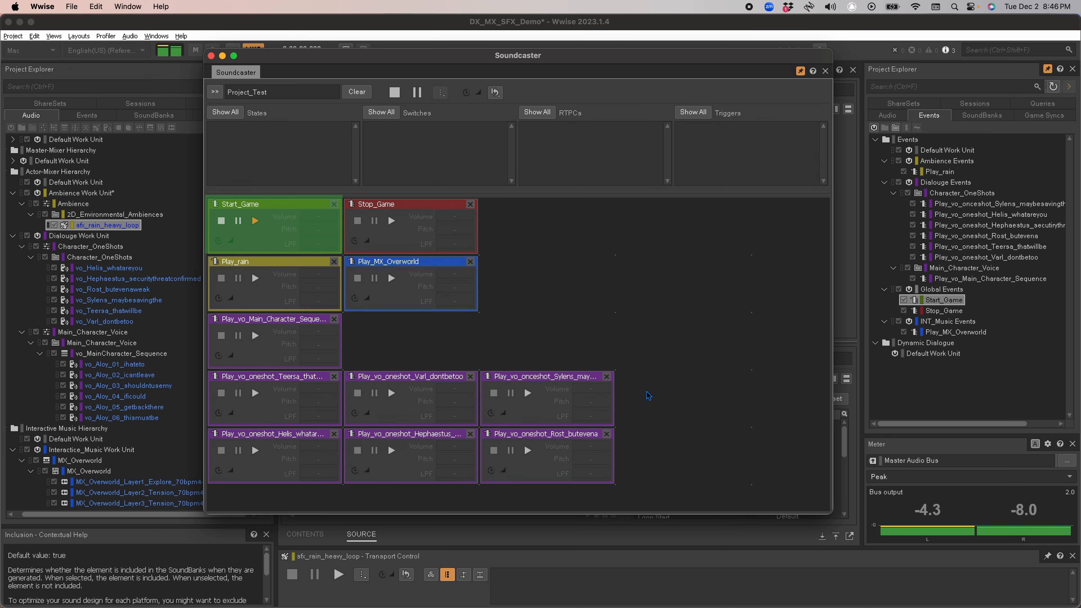
{"action": "left_click", "coordinate": [392, 220]}
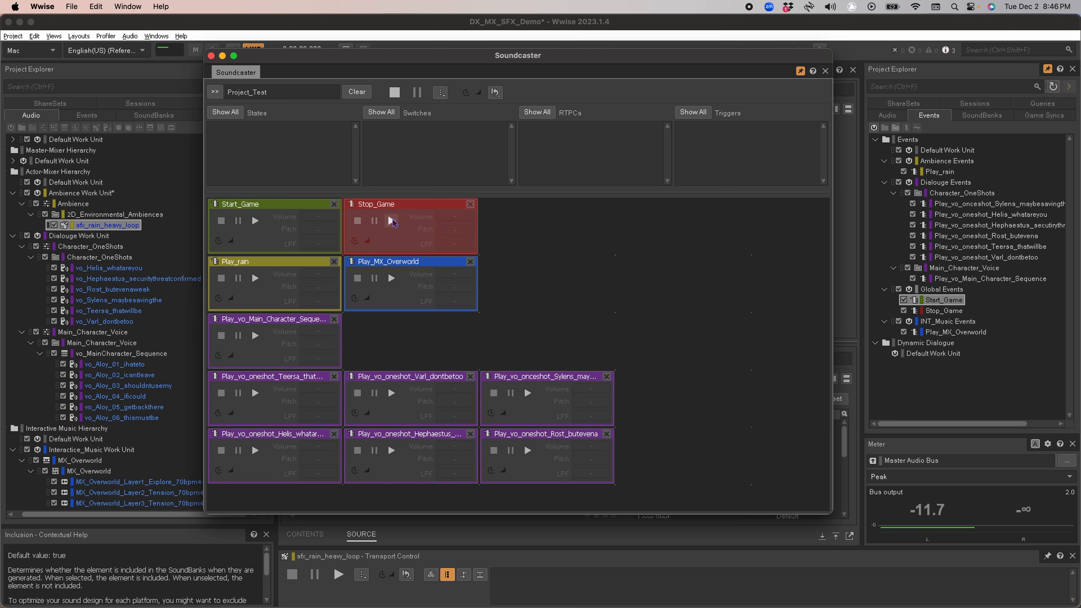